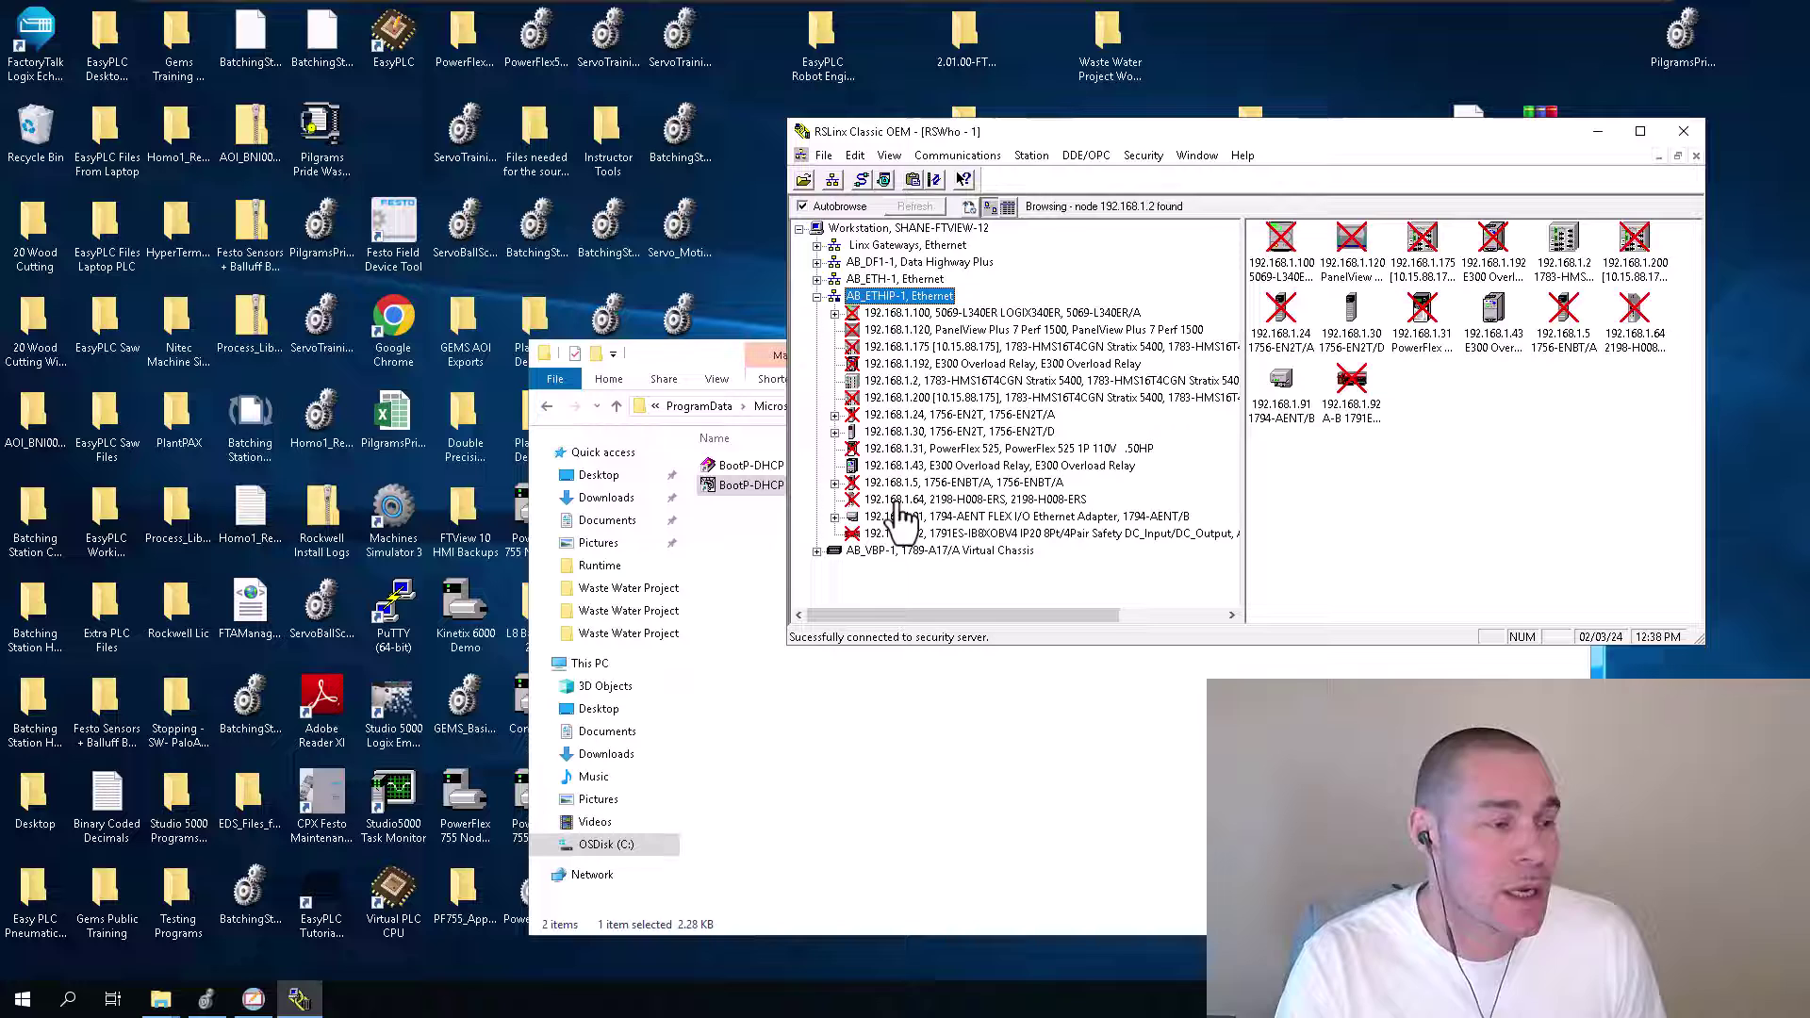
Load 192.168.1.43 in Chrome and get the connection-refused error page.
key("Num_Lock")
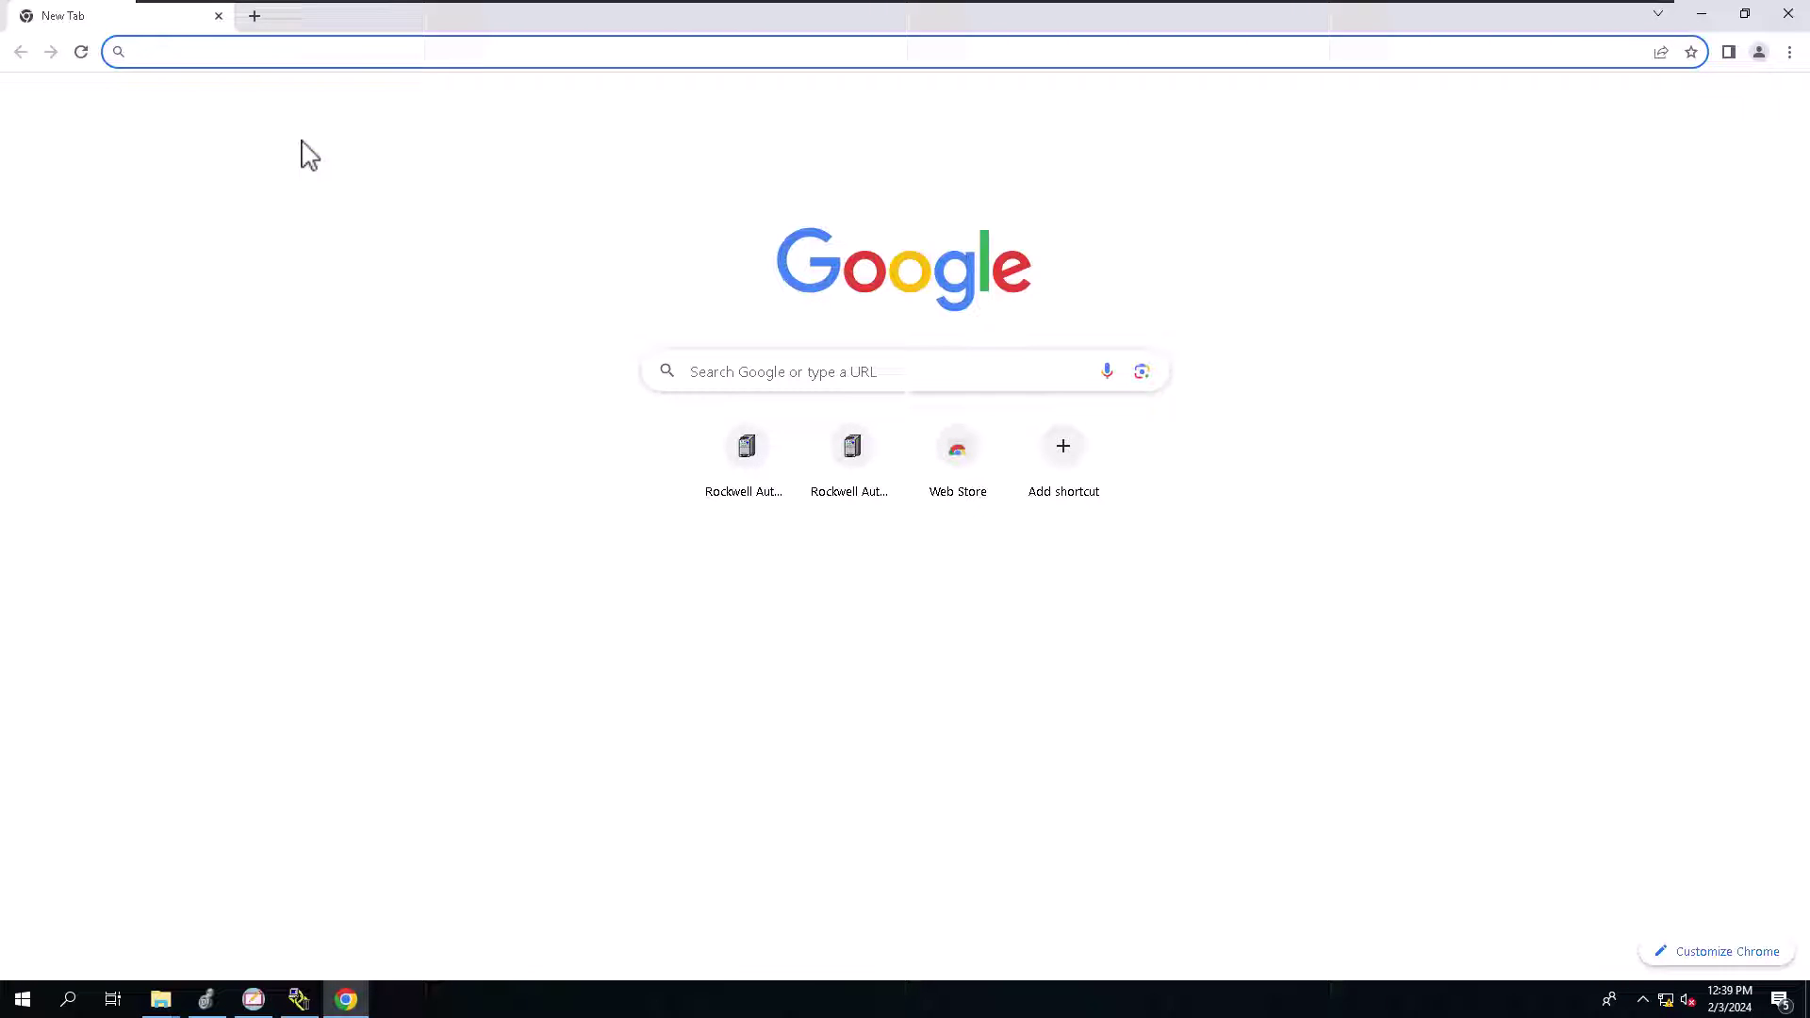
type("192.1")
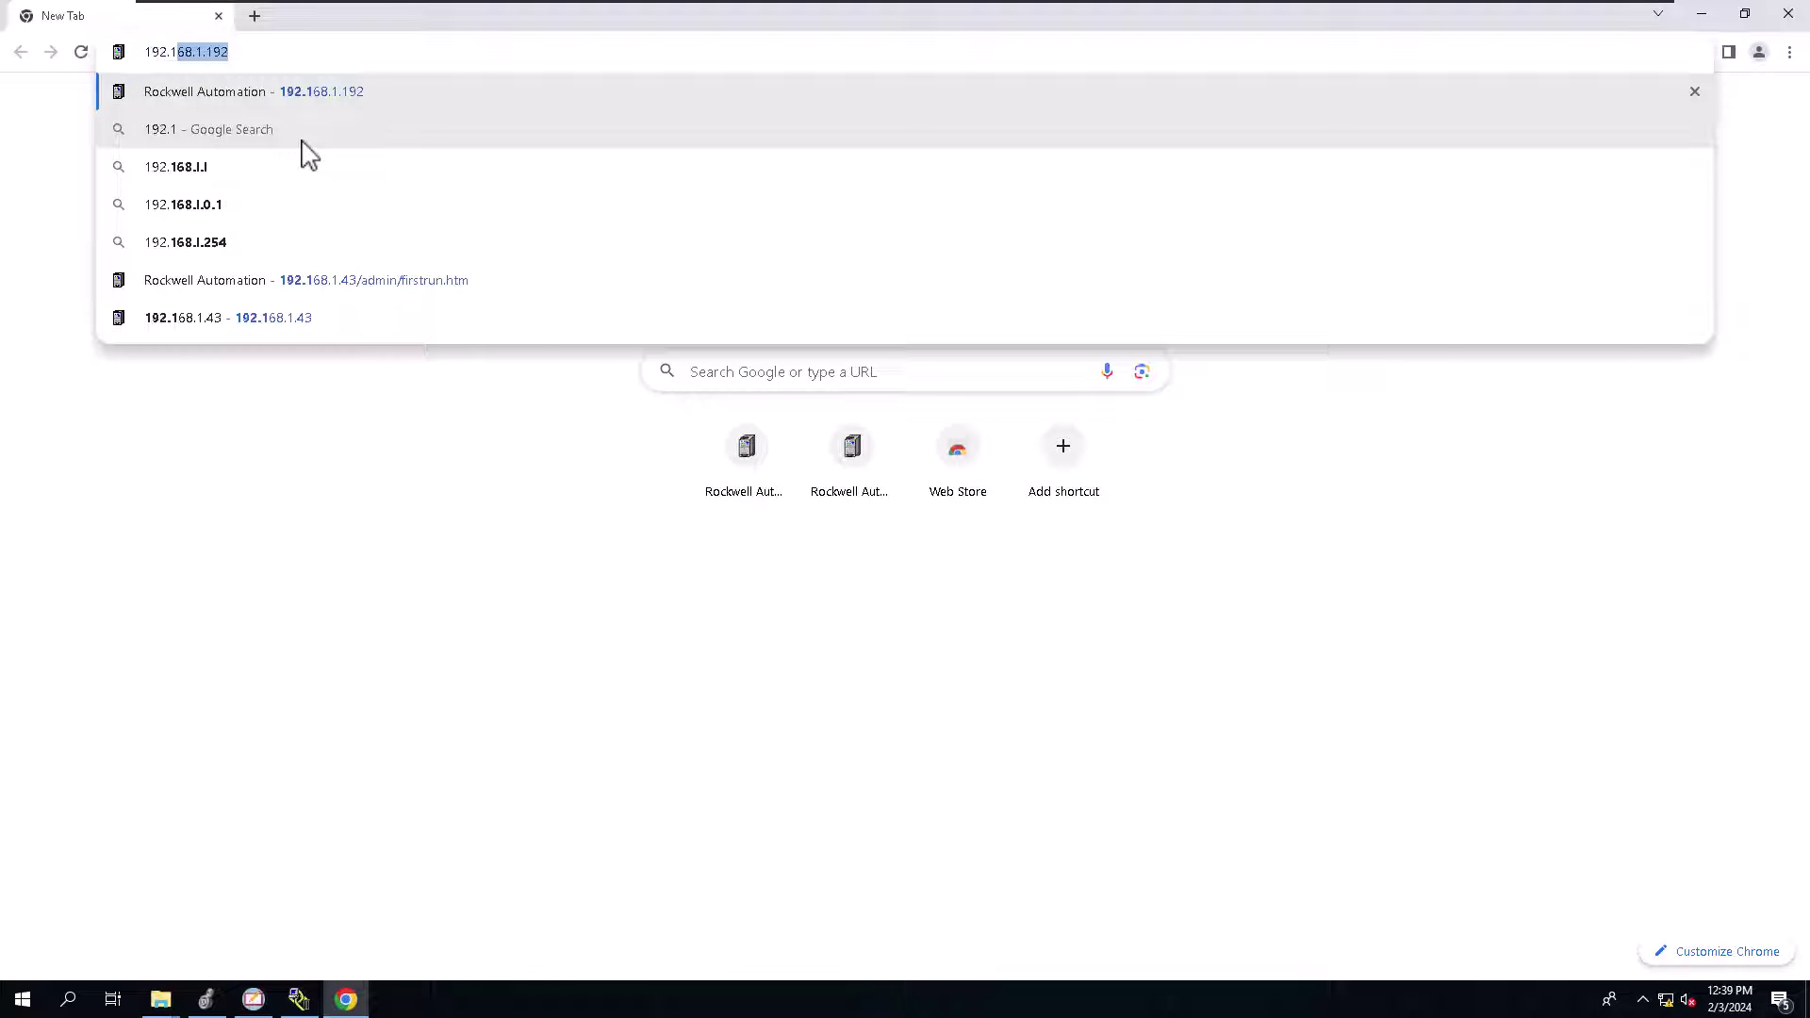
type("68.1.43")
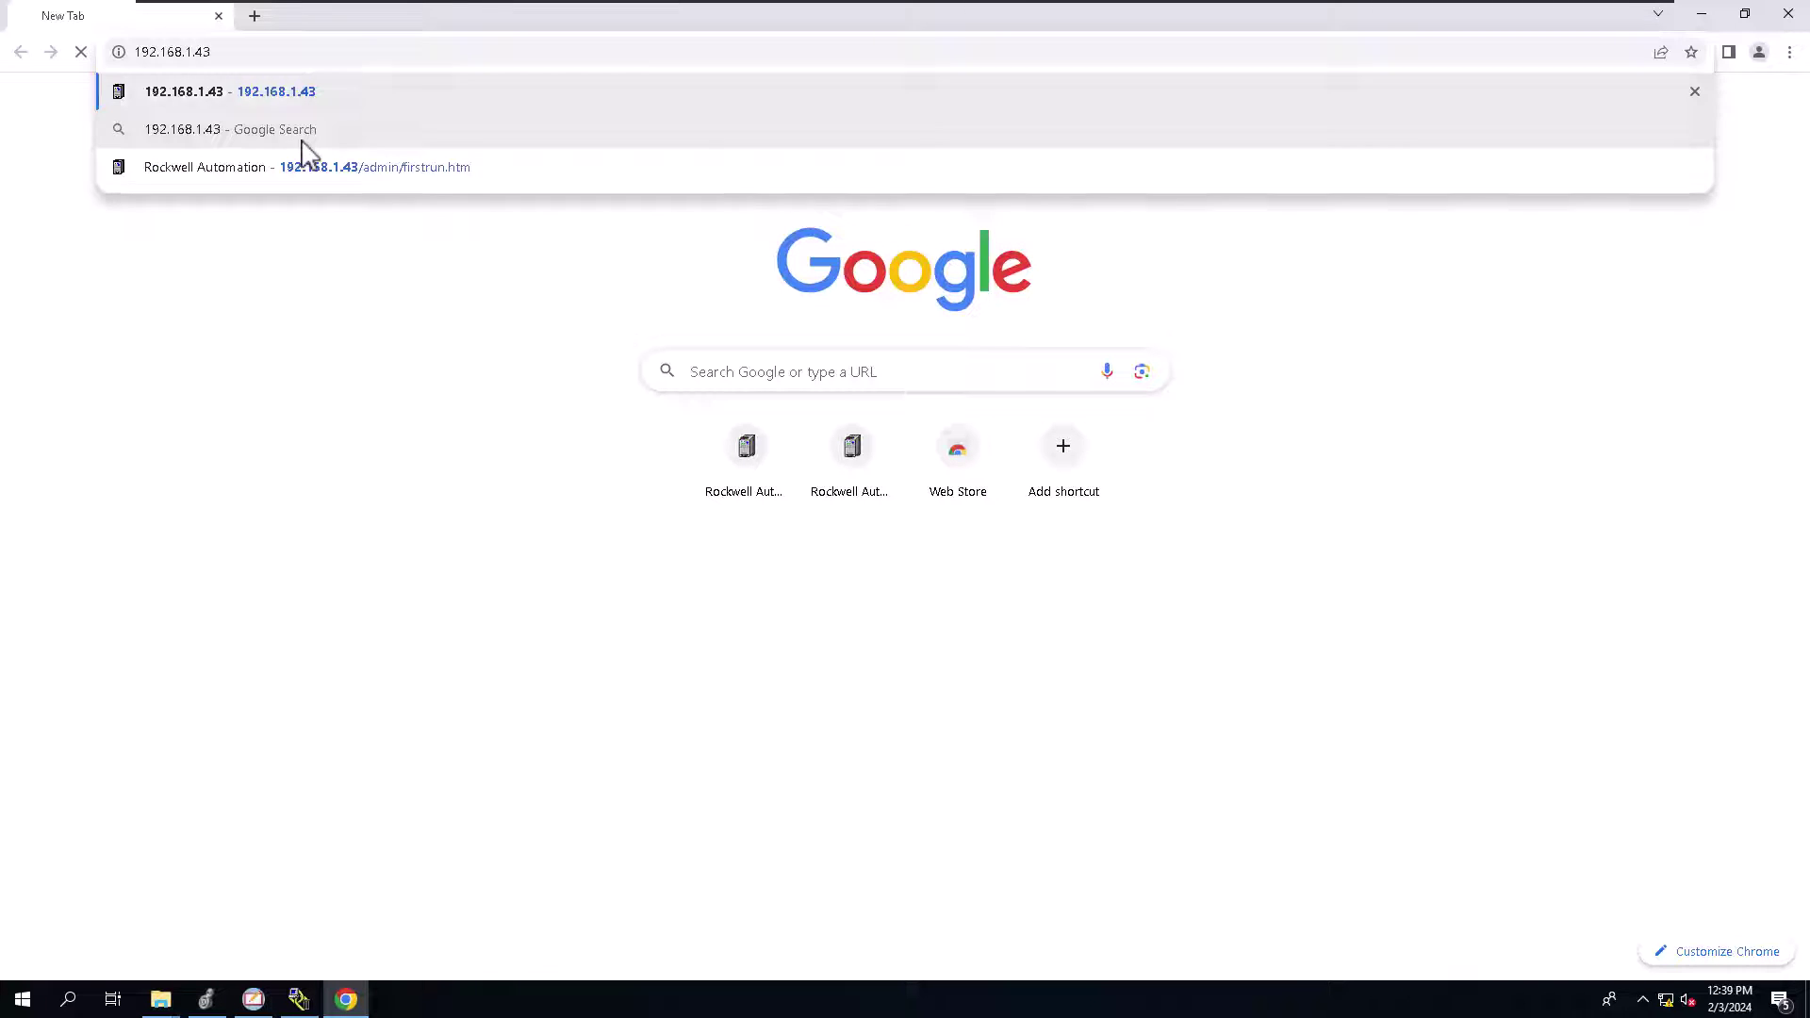
key("Return")
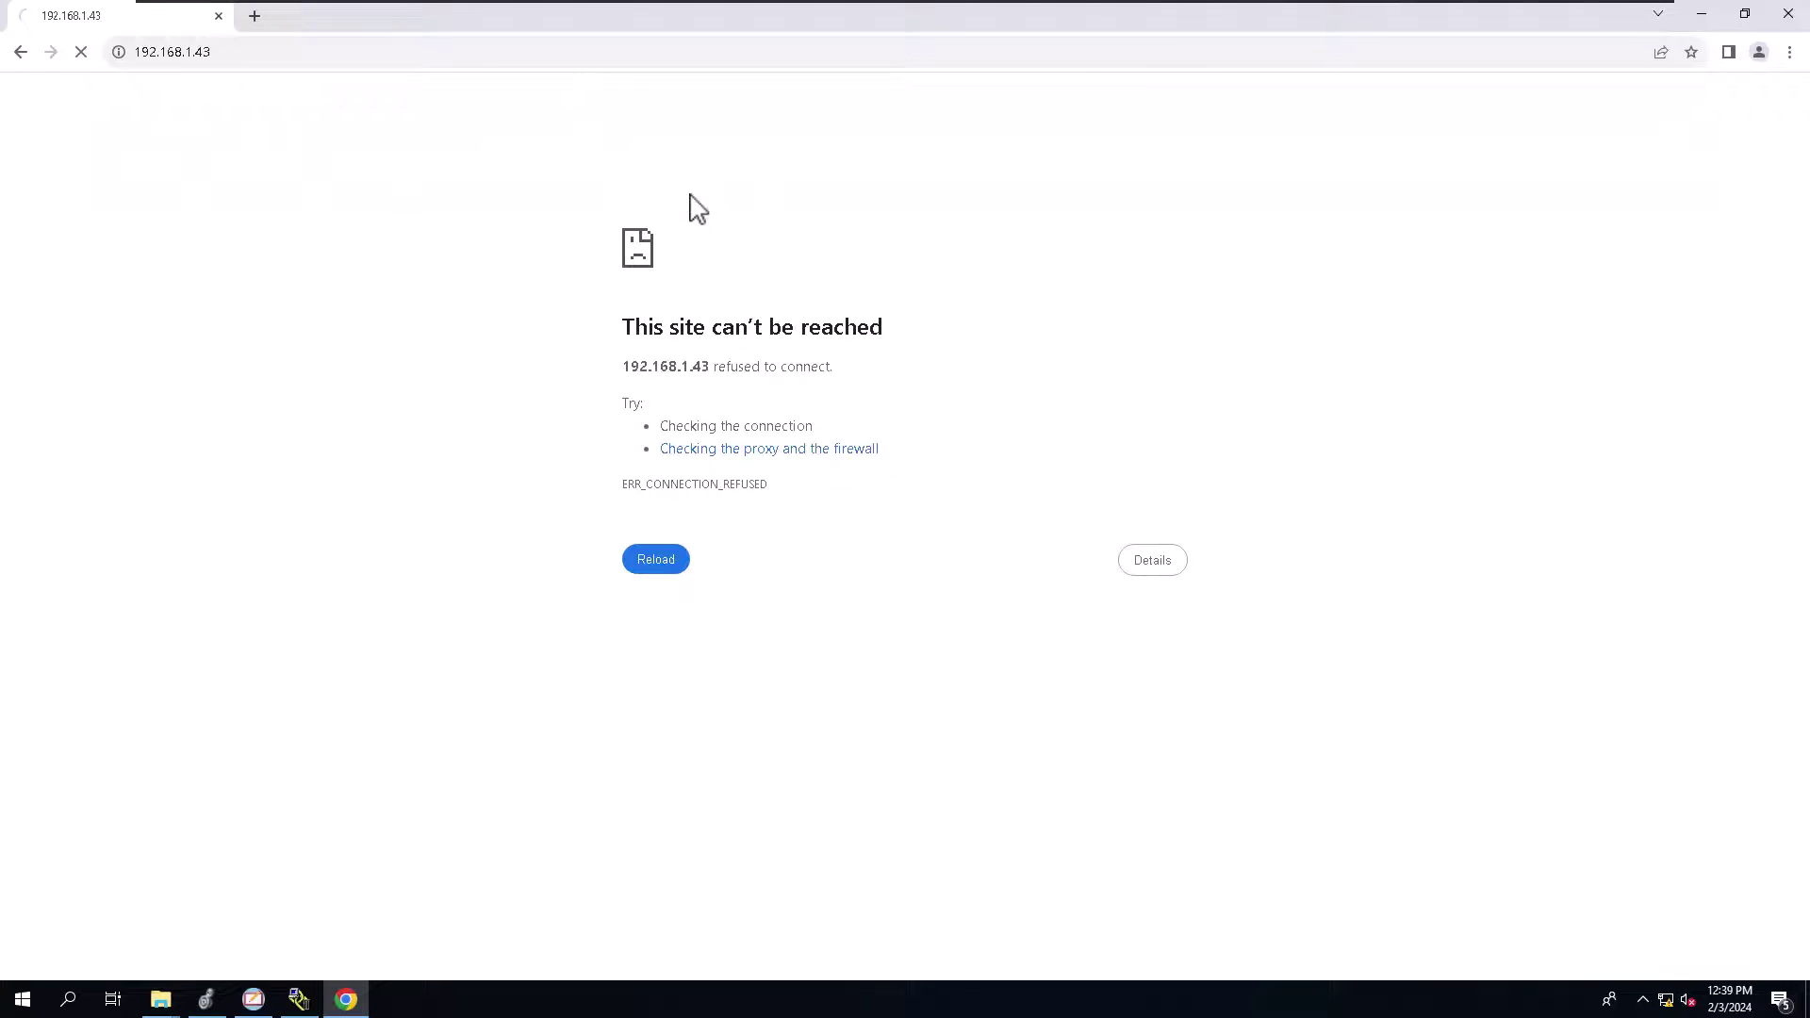
left_click(1705, 27)
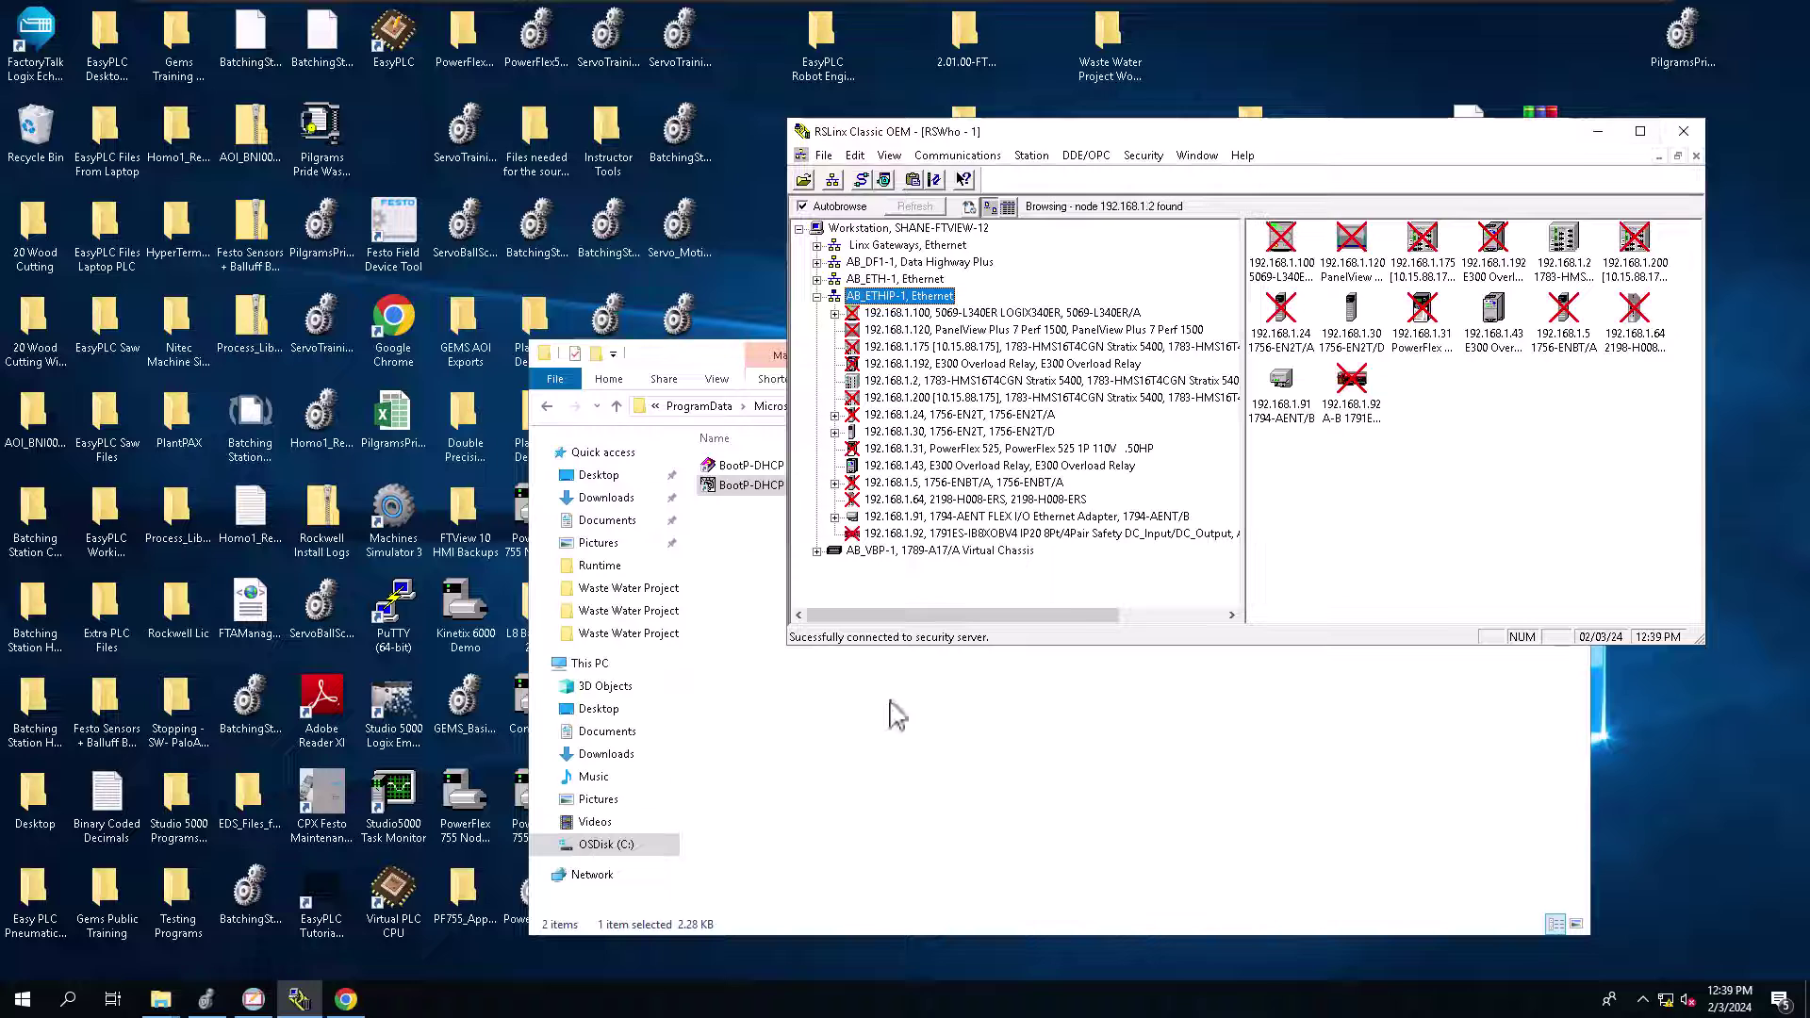
left_click(966, 466)
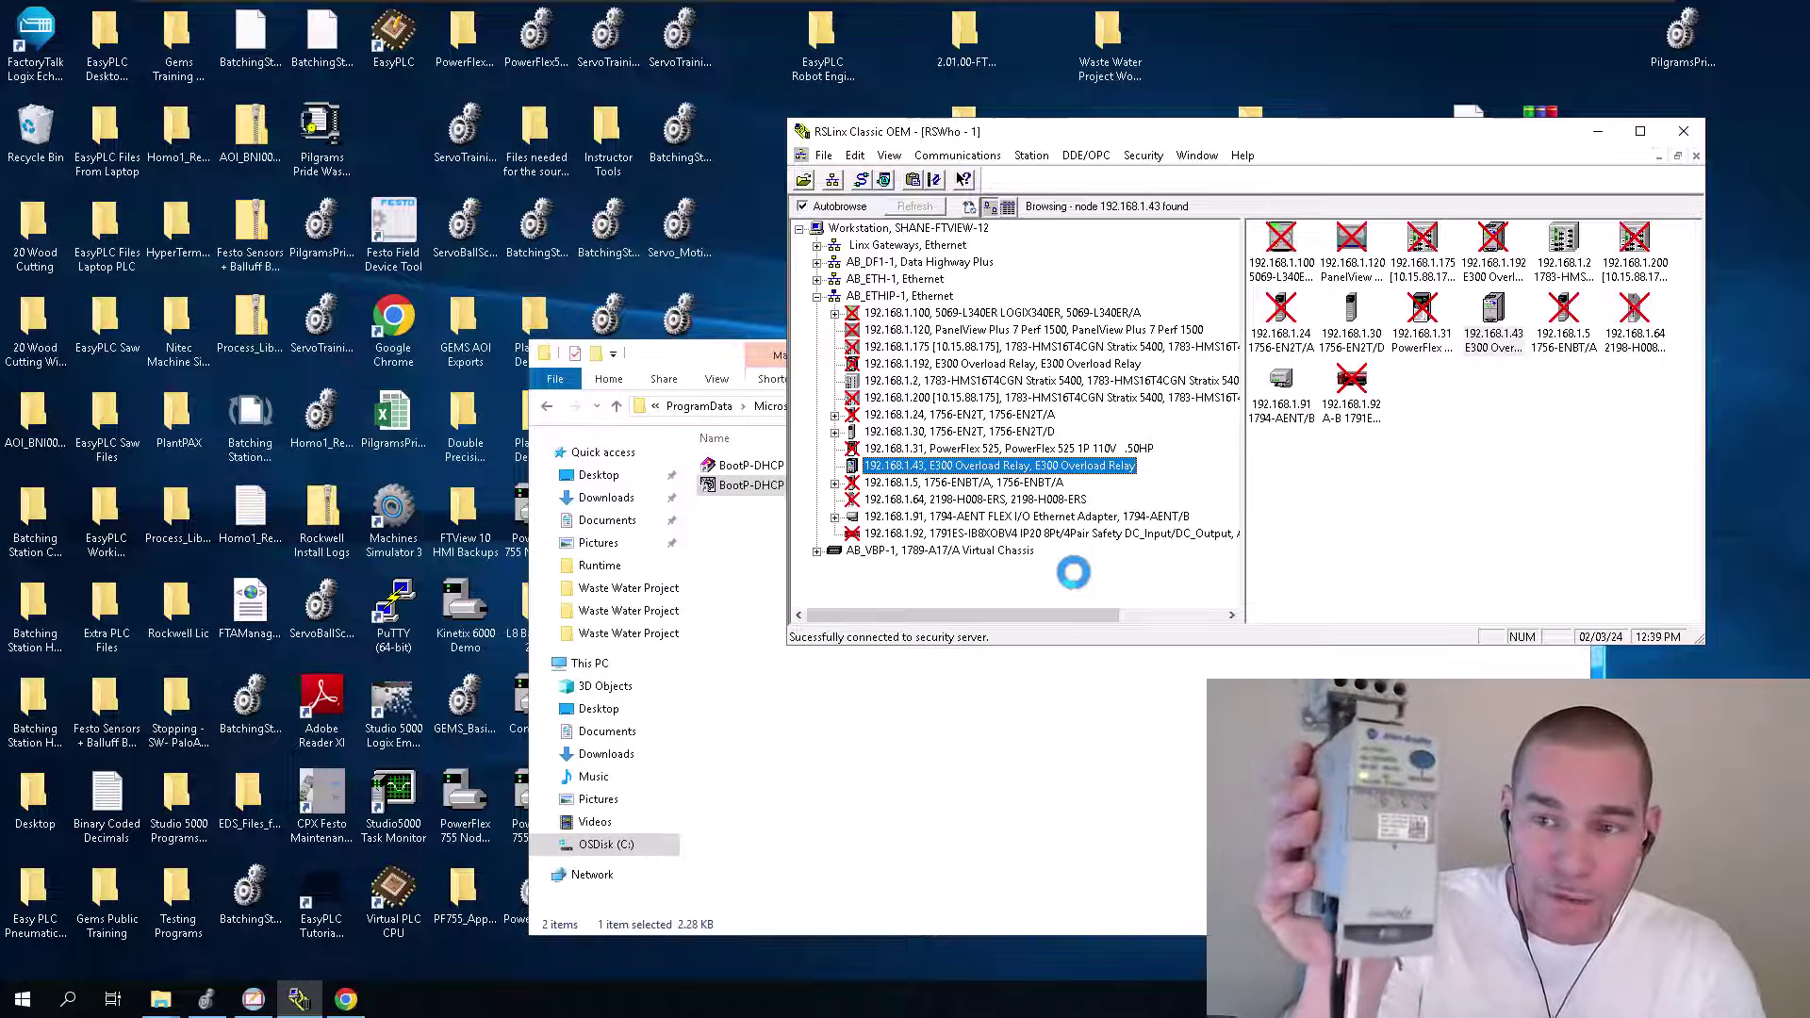
right_click(964, 468)
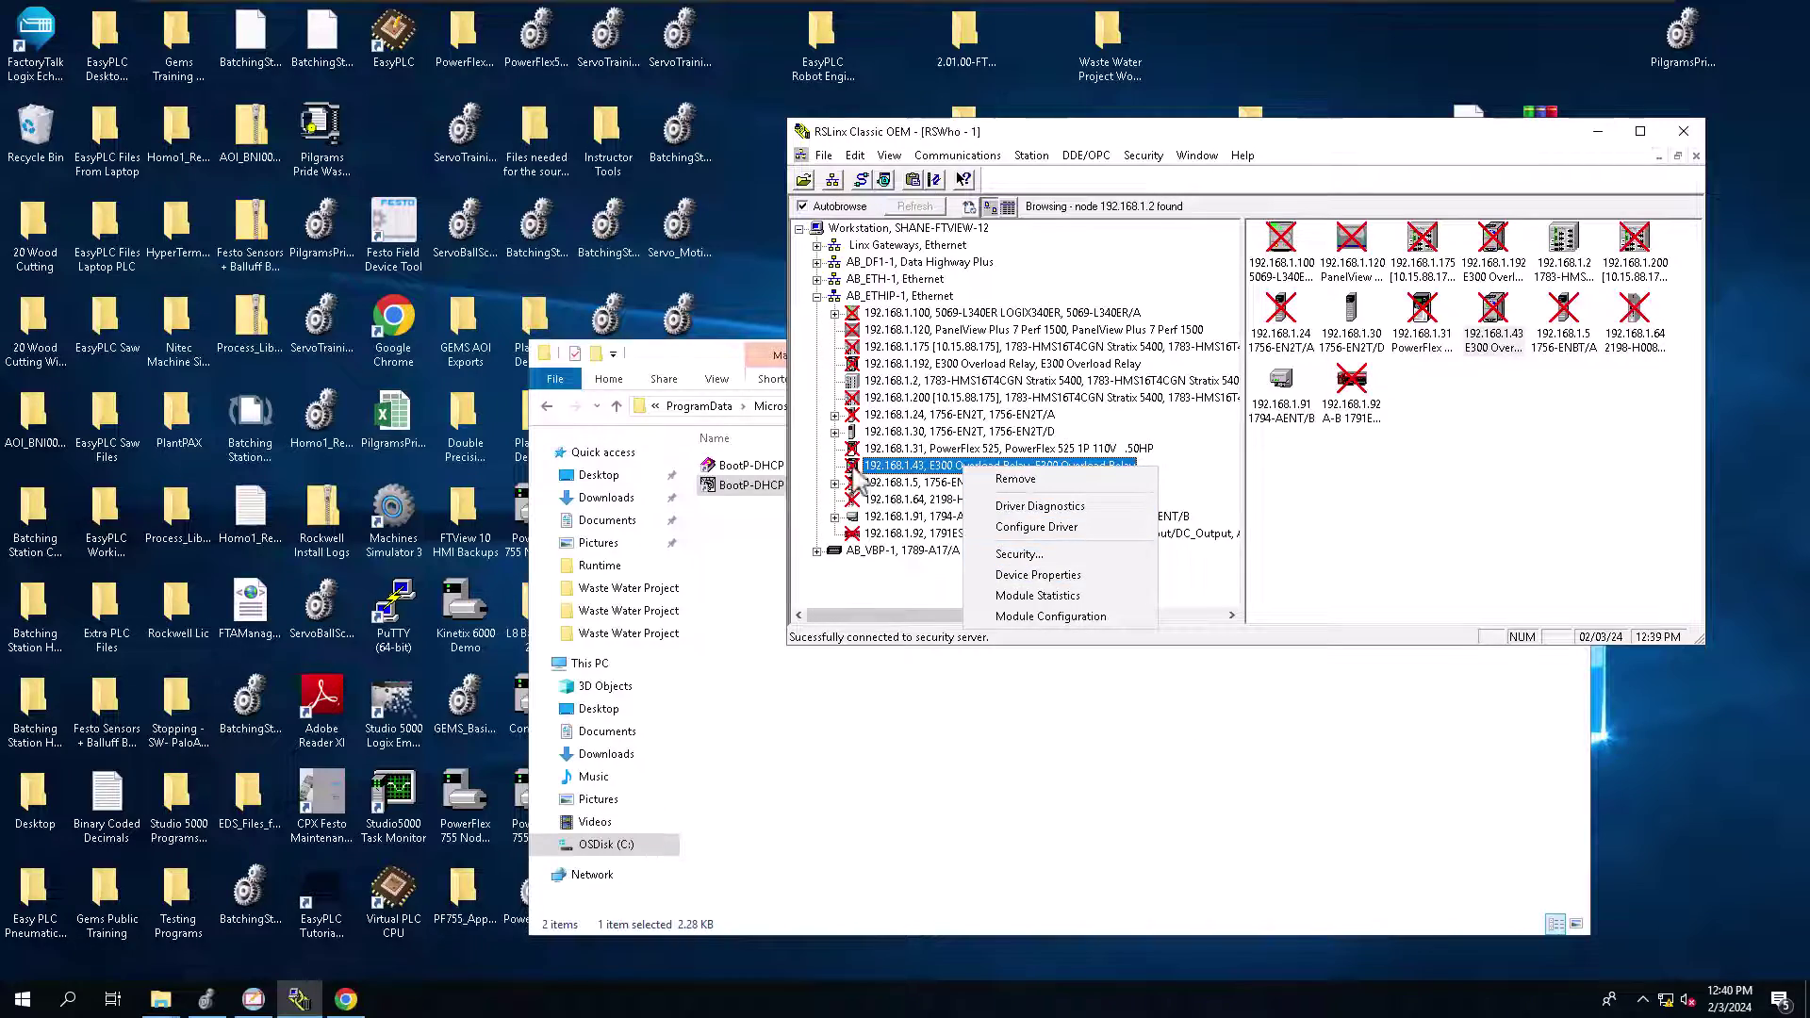
left_click(900, 296)
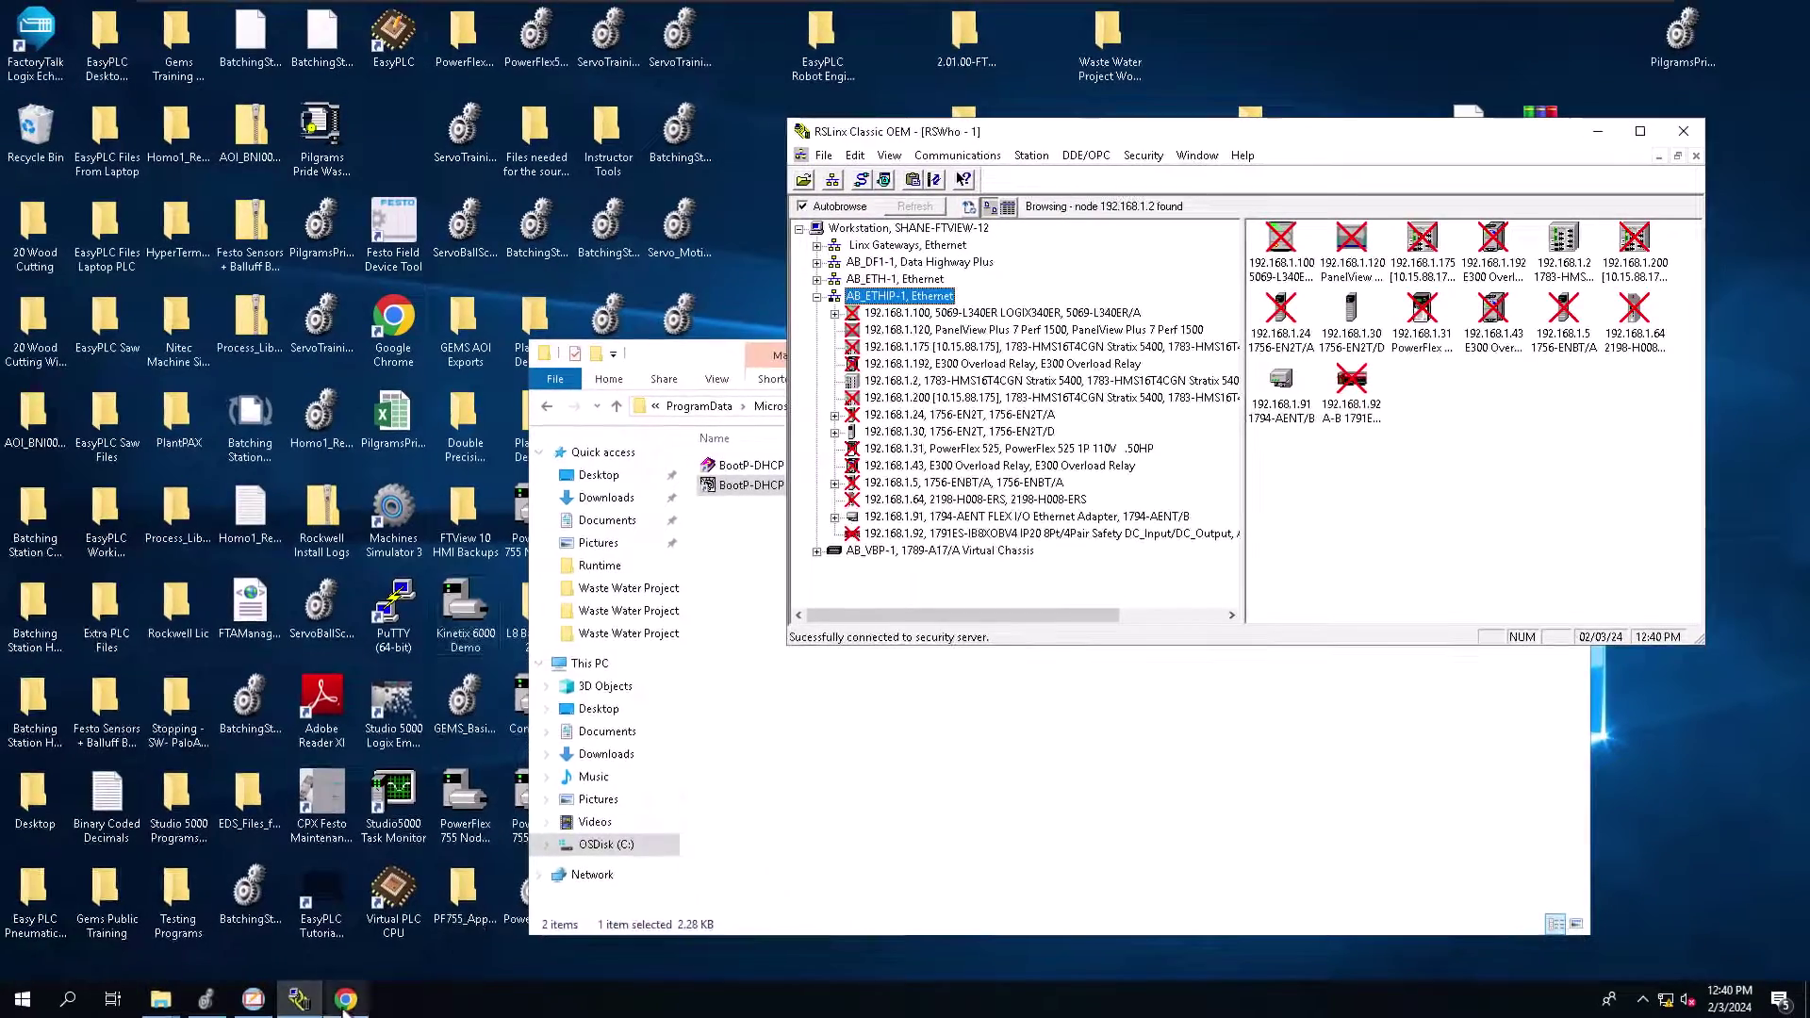
Select the 192.168.1.43 relay in RSLinx and bring Chrome's error page back in front.
left_click(345, 1001)
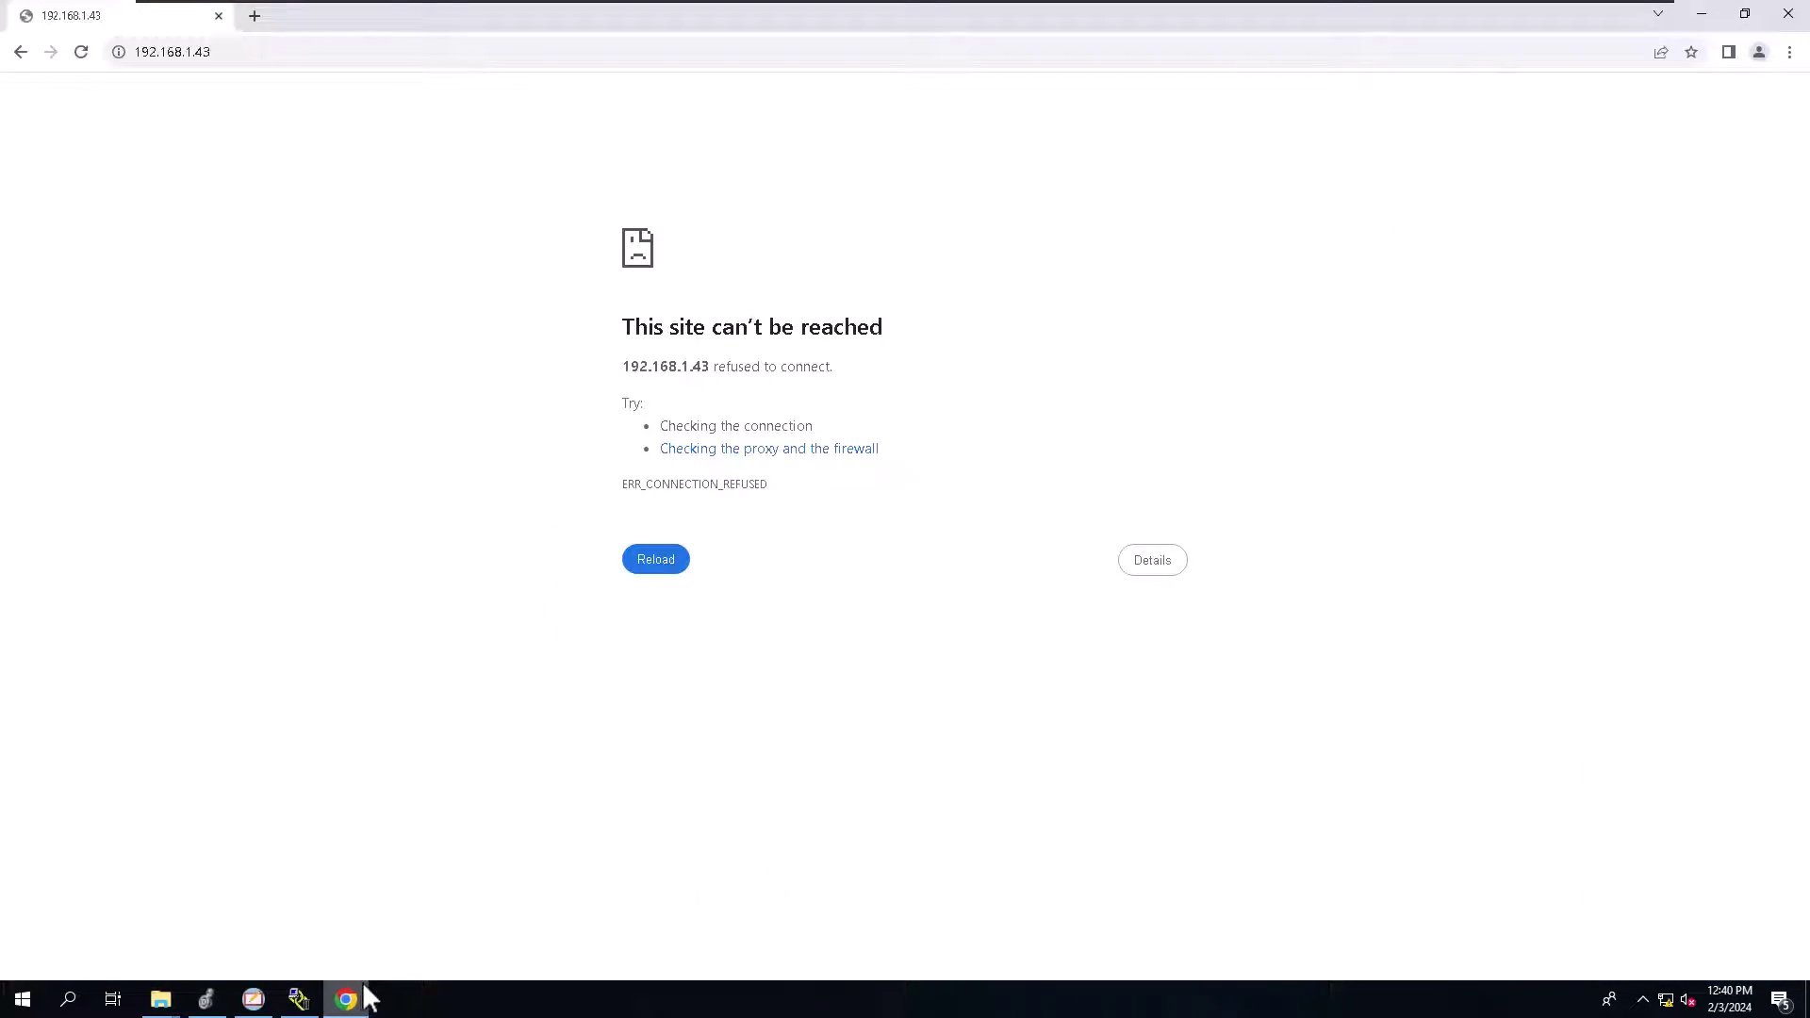
left_click(1717, 14)
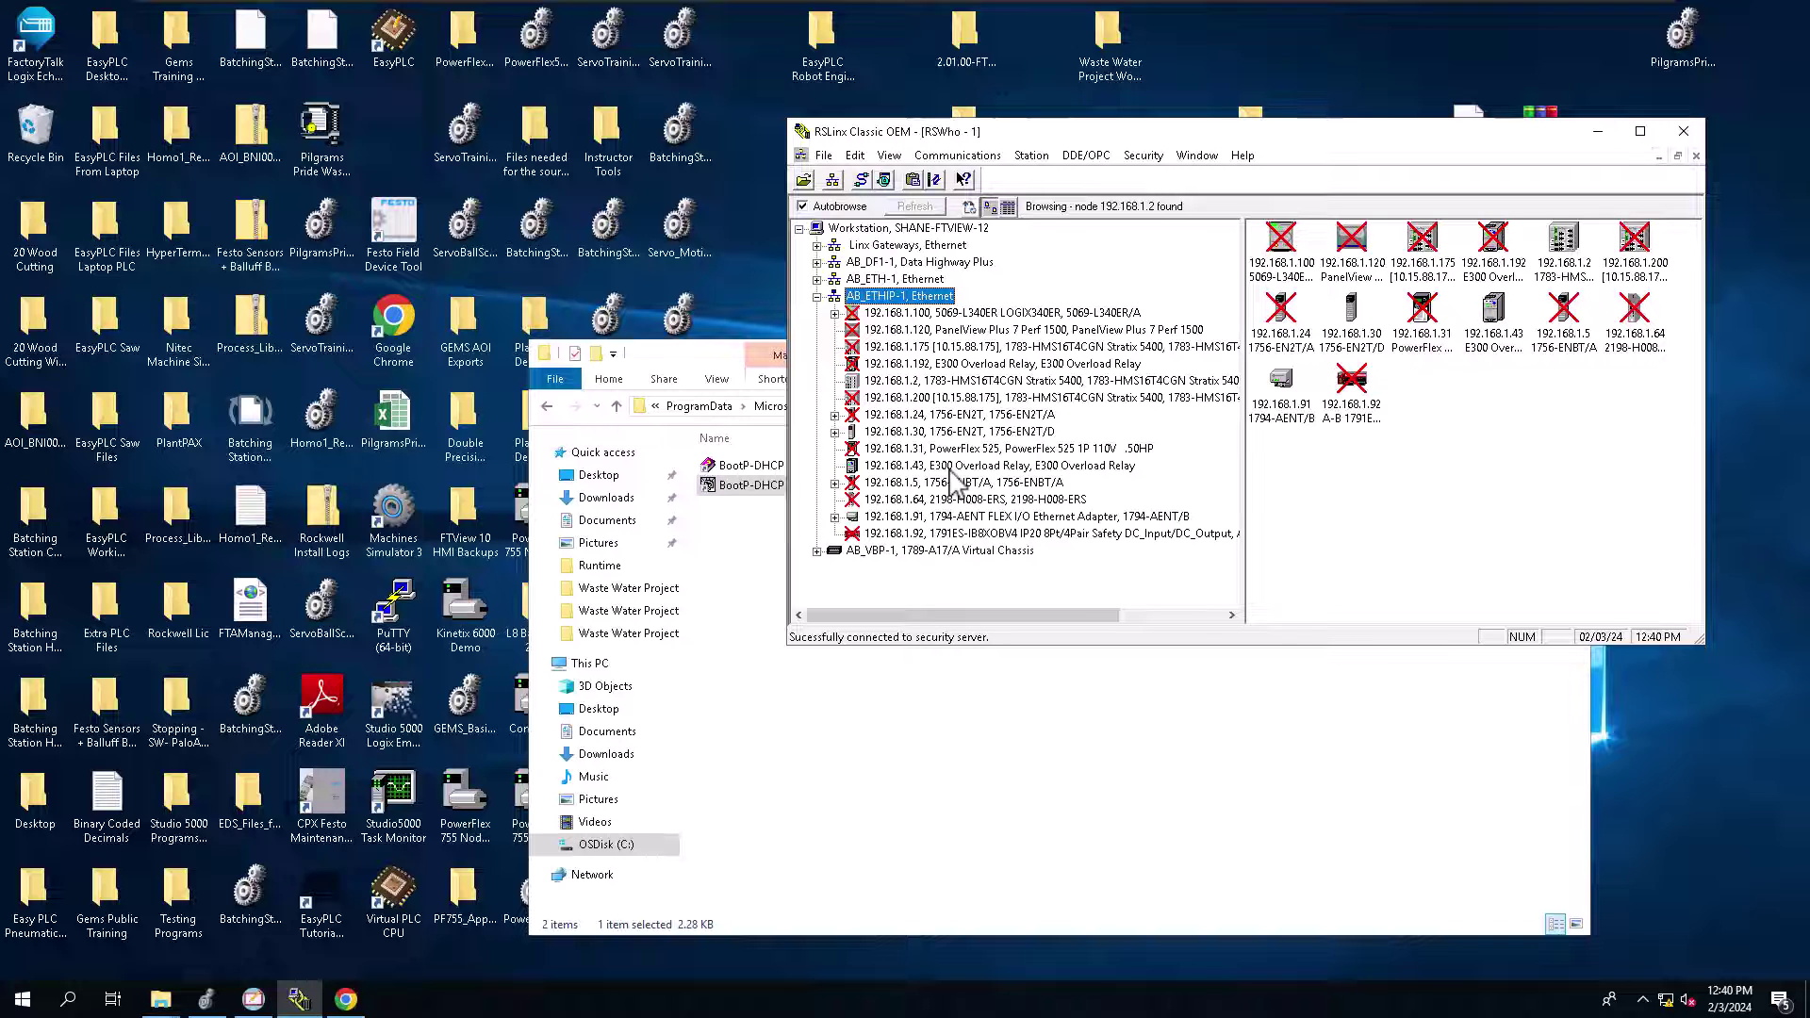
left_click(950, 467)
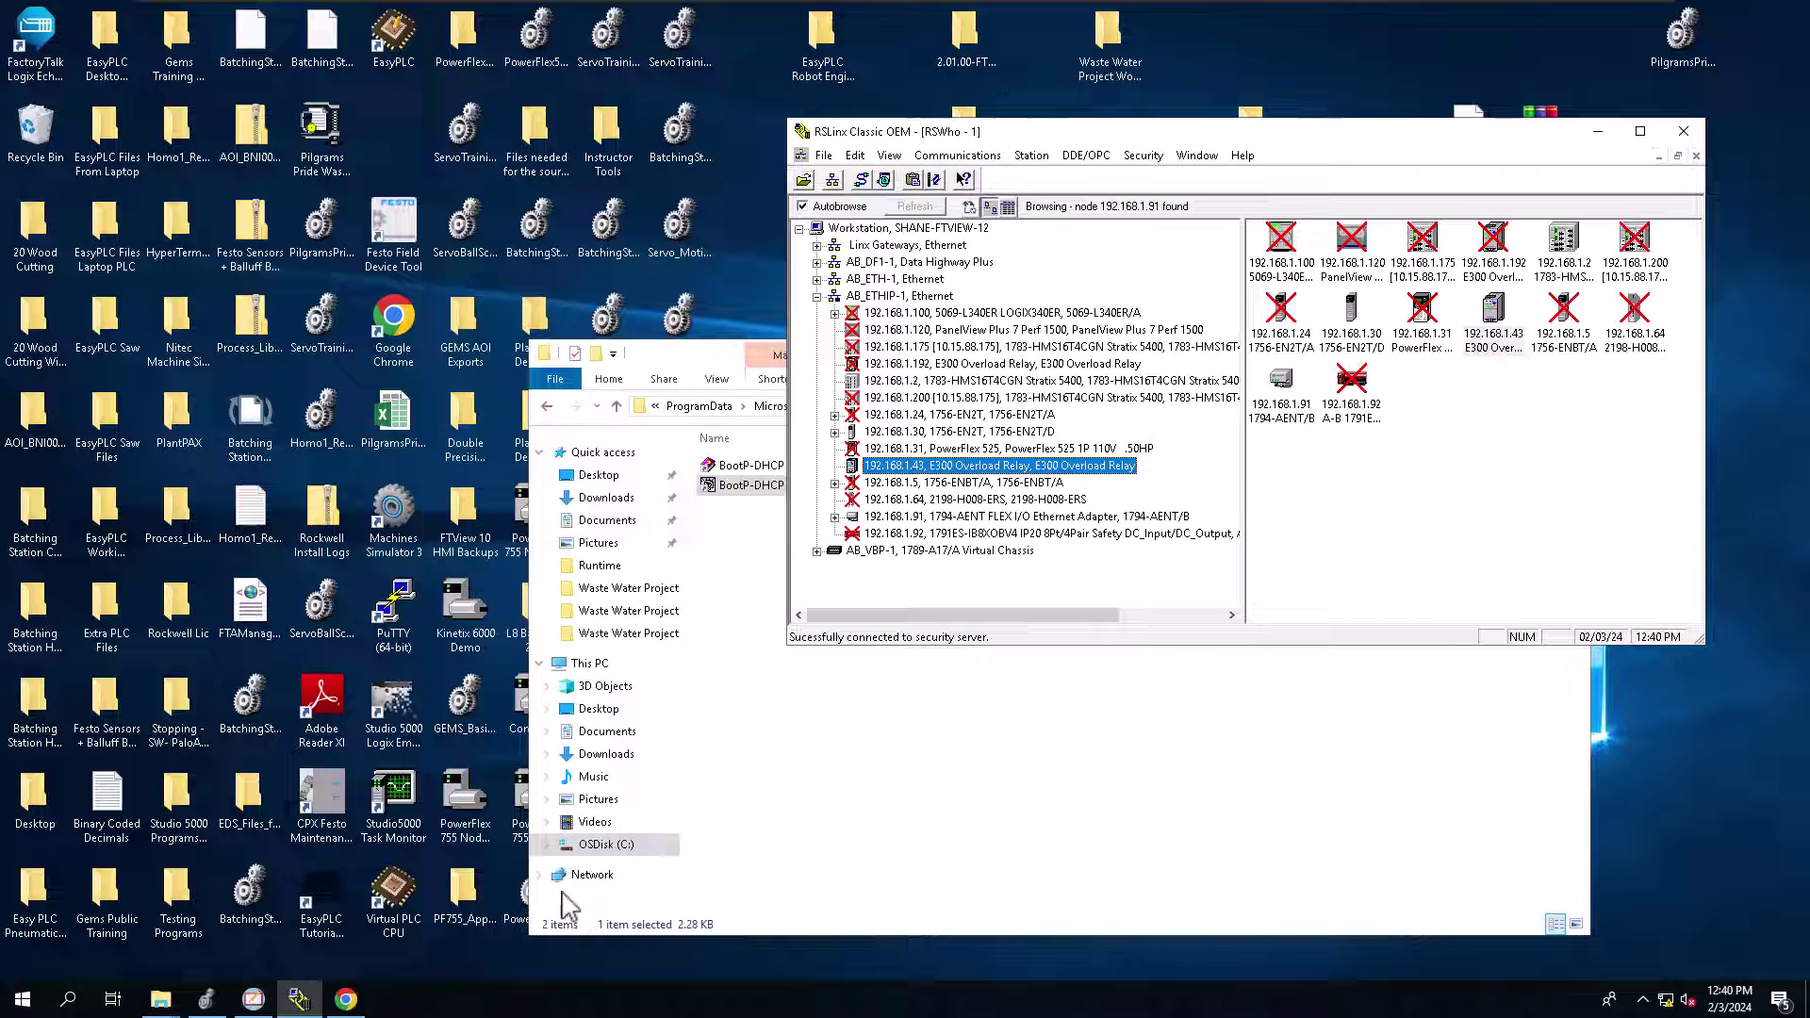
left_click(346, 999)
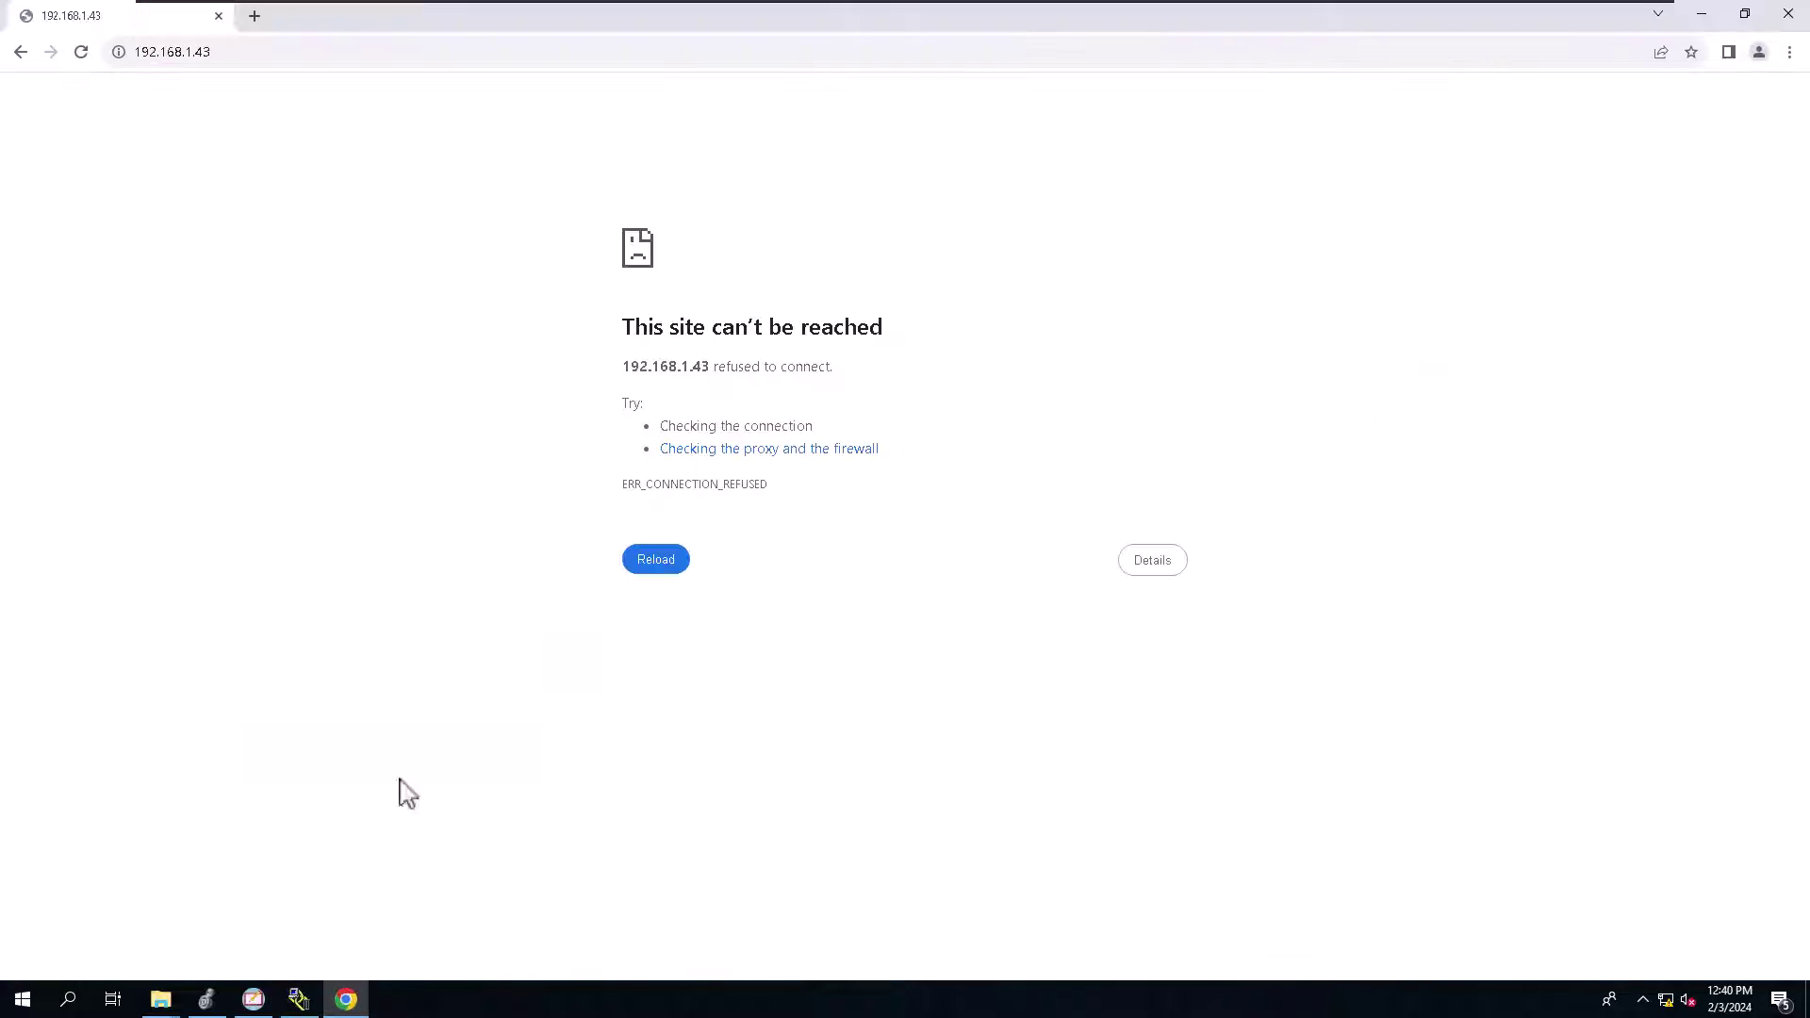
Reload 192.168.1.43 to reach the relay's sign-in prompt and enter username Administrator.
left_click(334, 54)
key("Return")
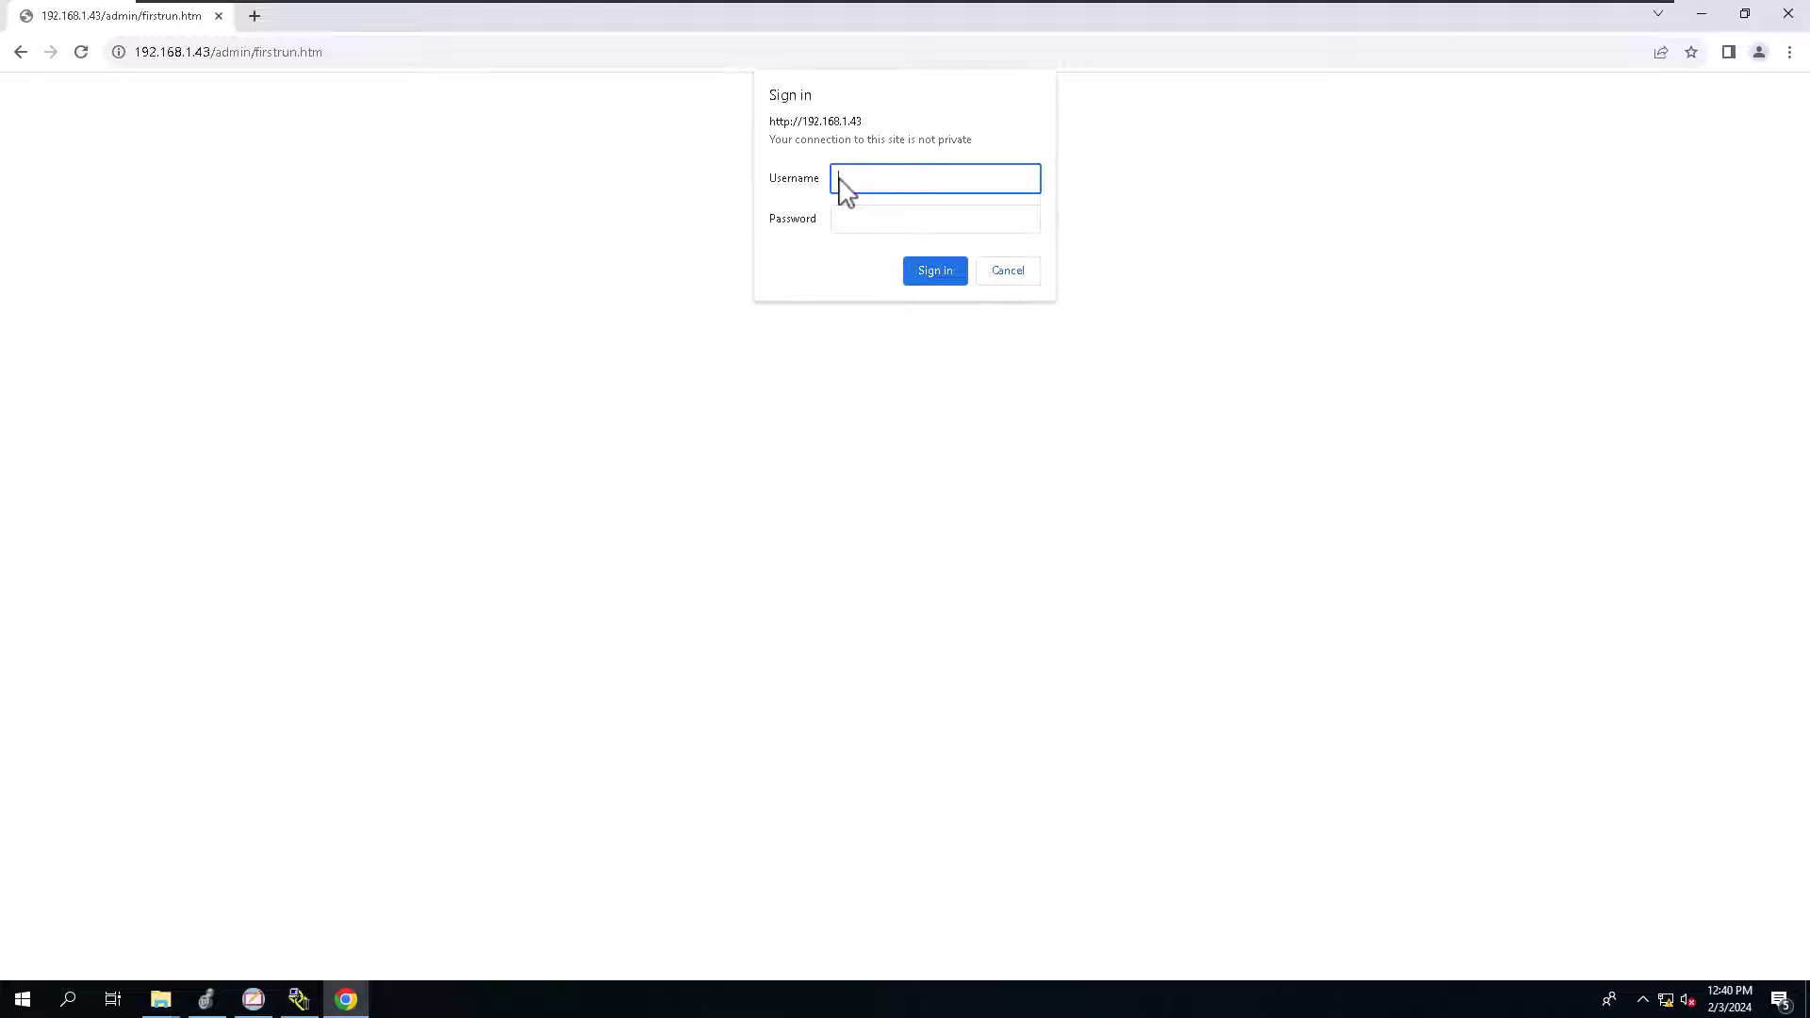
type("A")
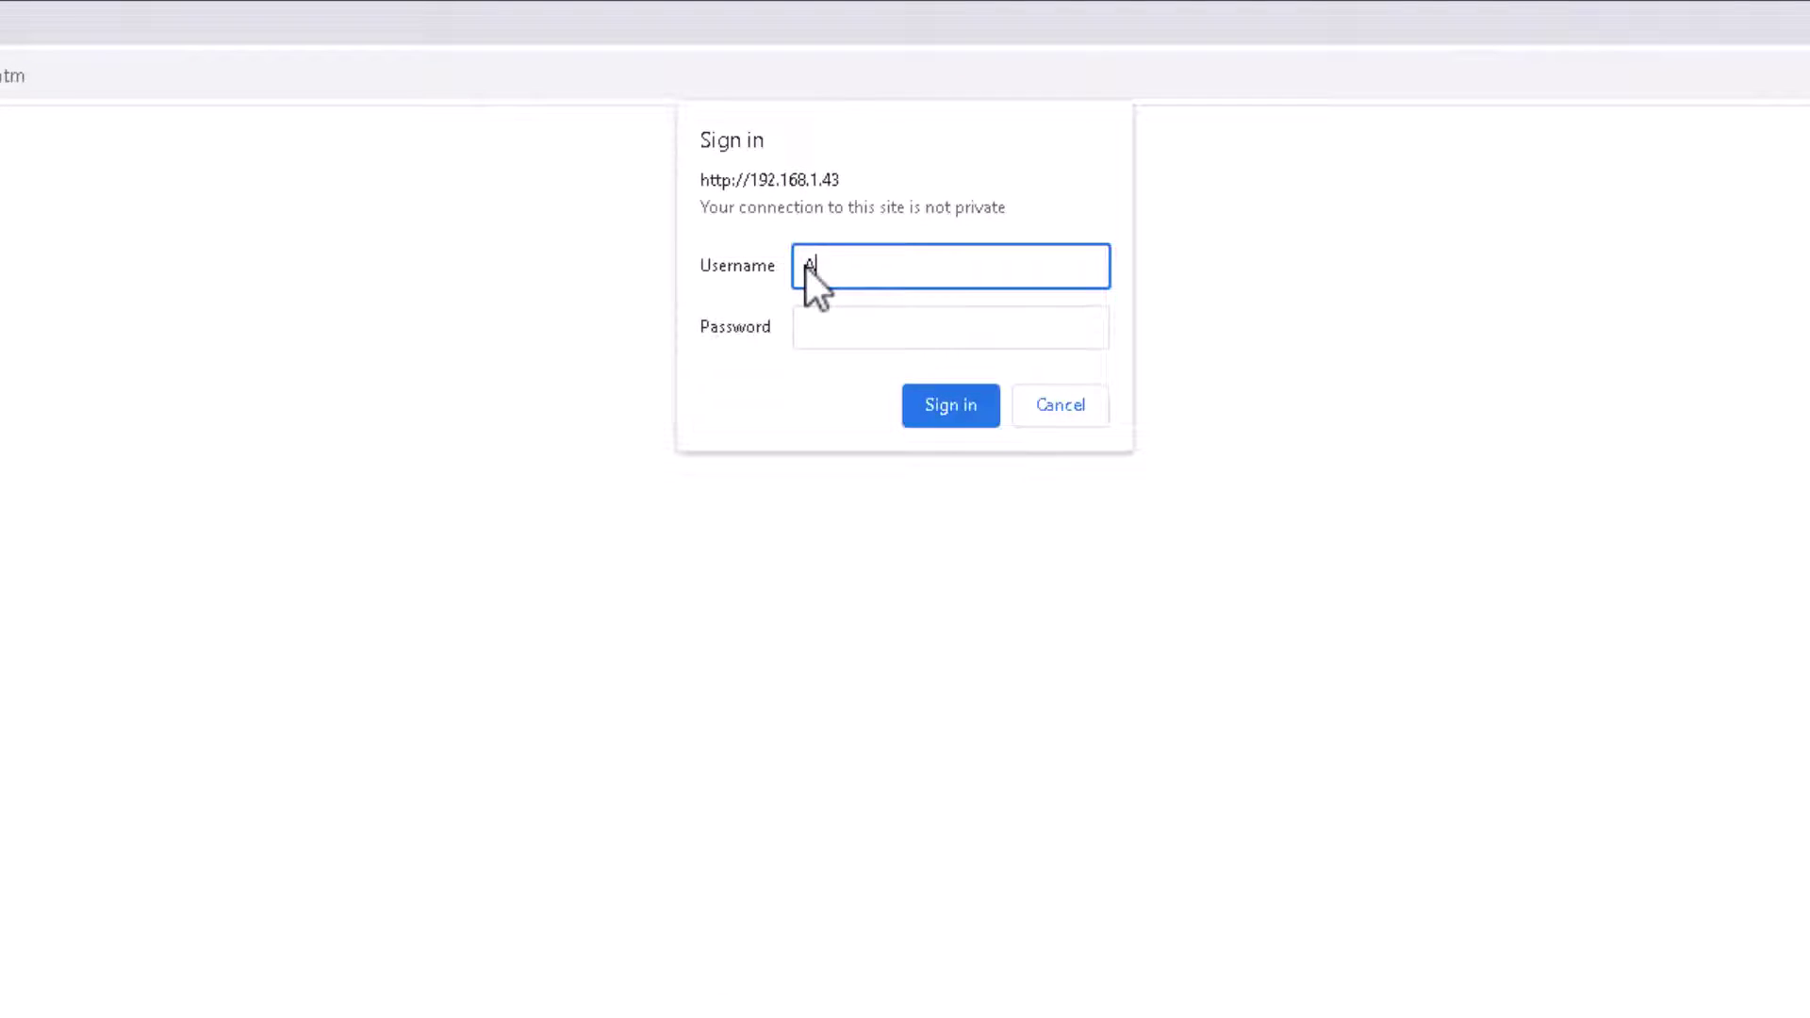
type("dministrator")
key("alt+Tab")
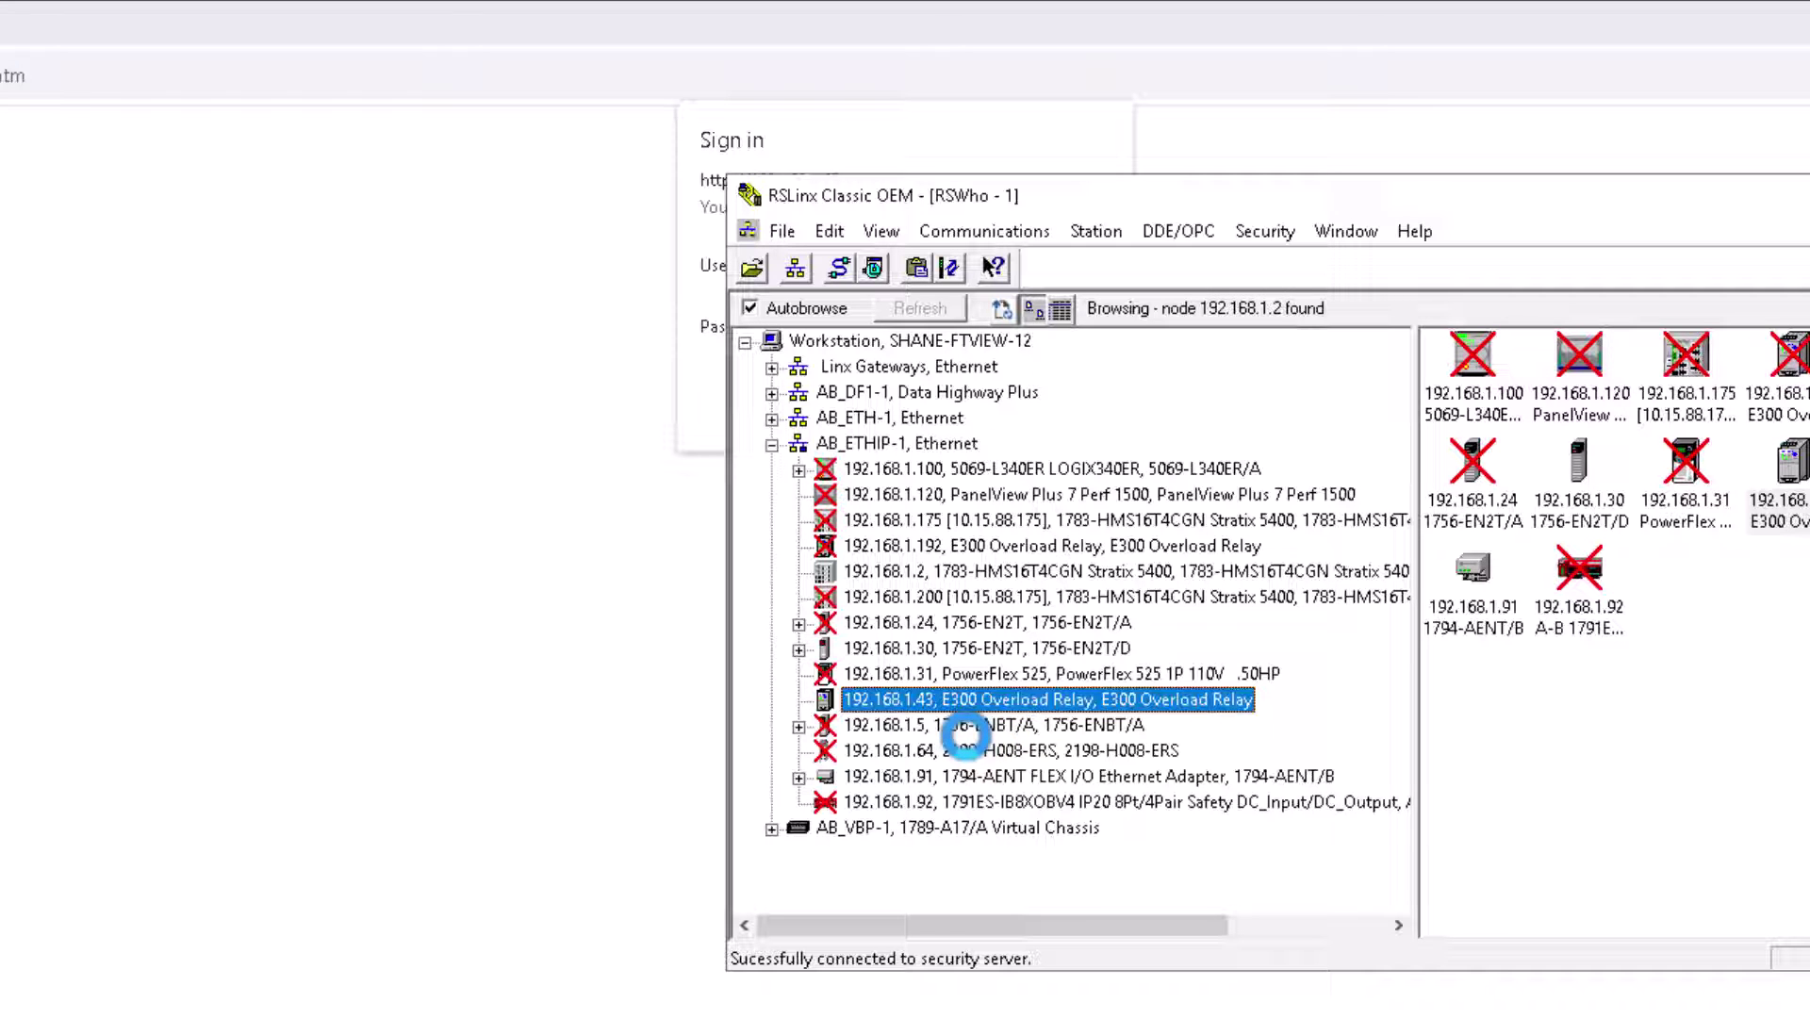
Open the relay's Module Configuration in RSLinx, dismissing the gateway error and retrying.
right_click(1001, 752)
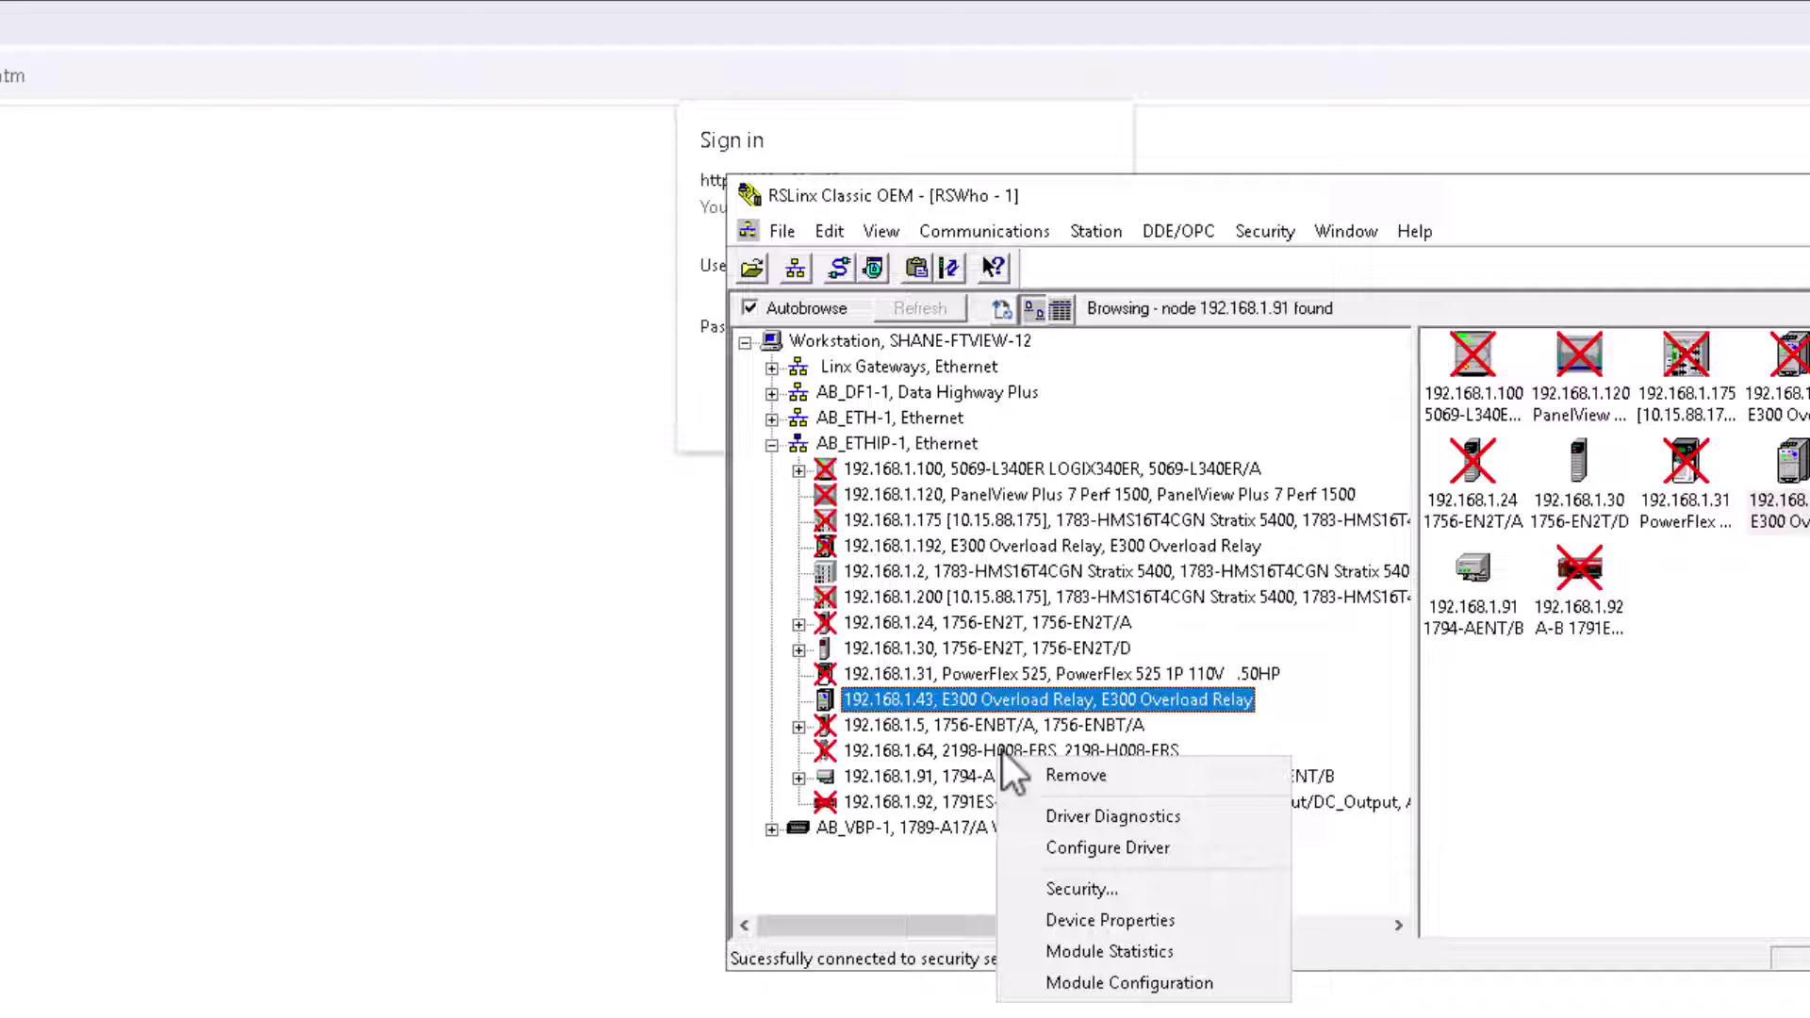
left_click(1112, 988)
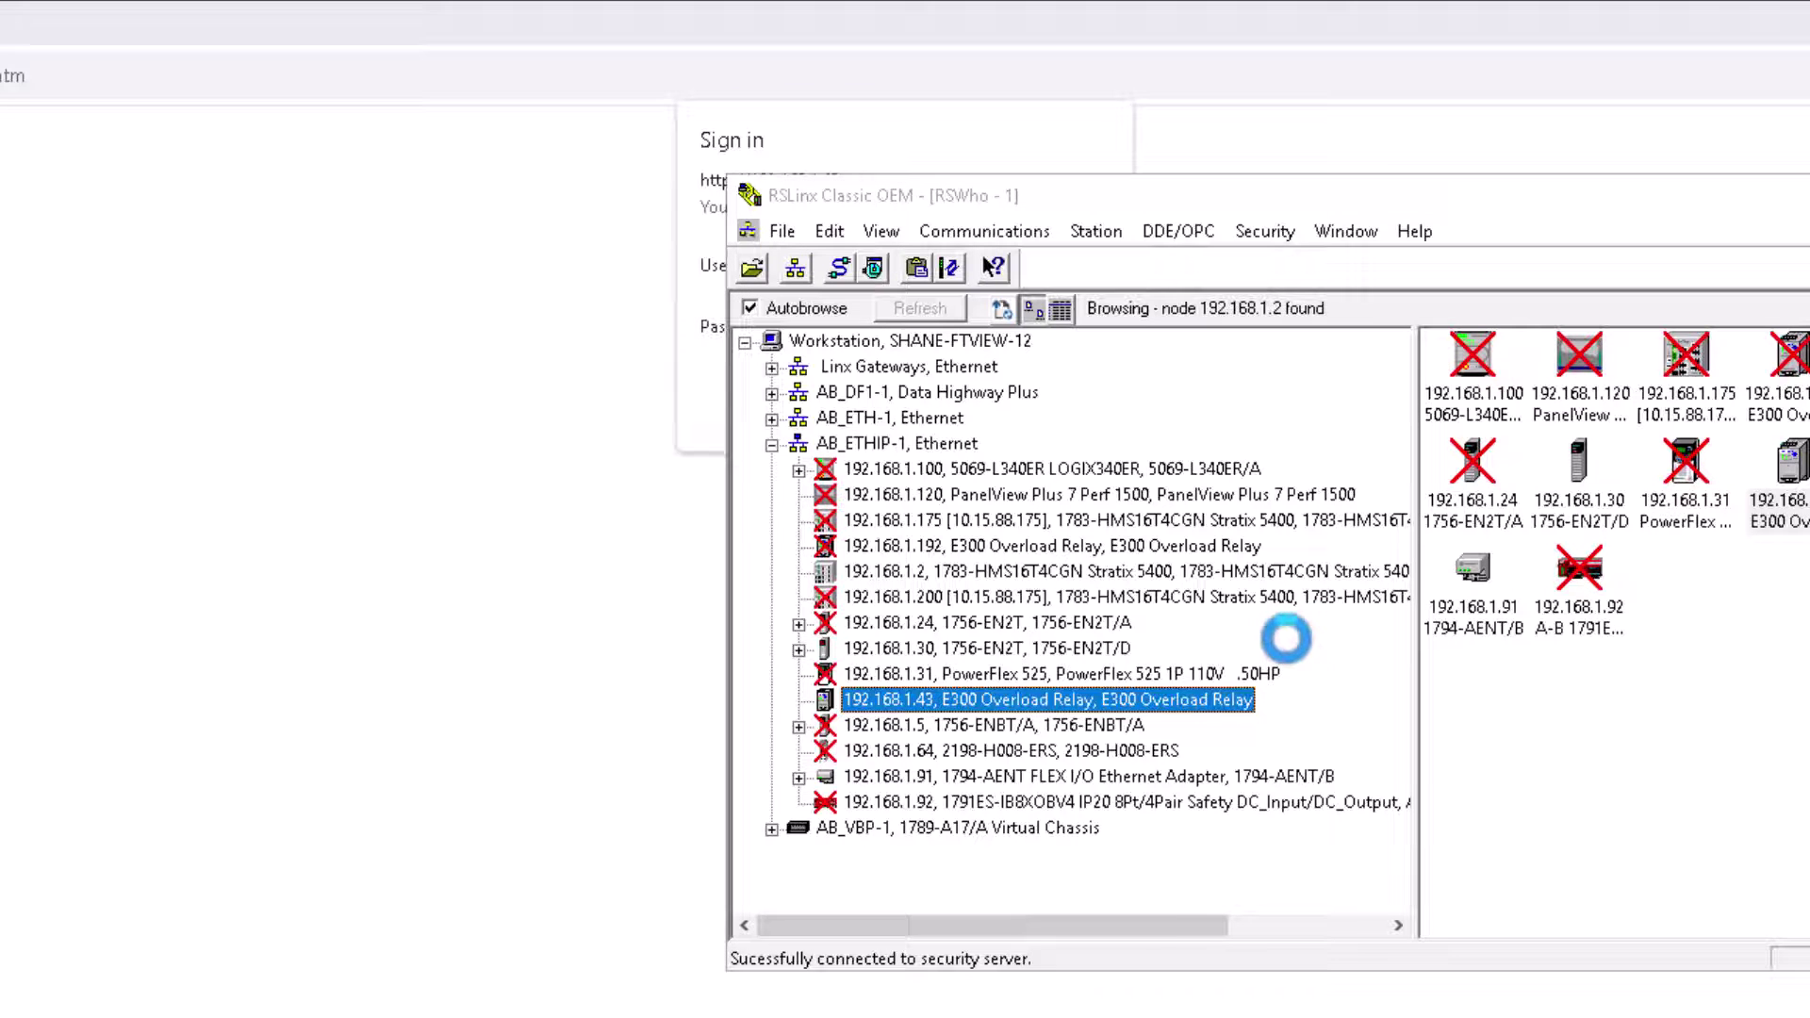
left_click(1099, 905)
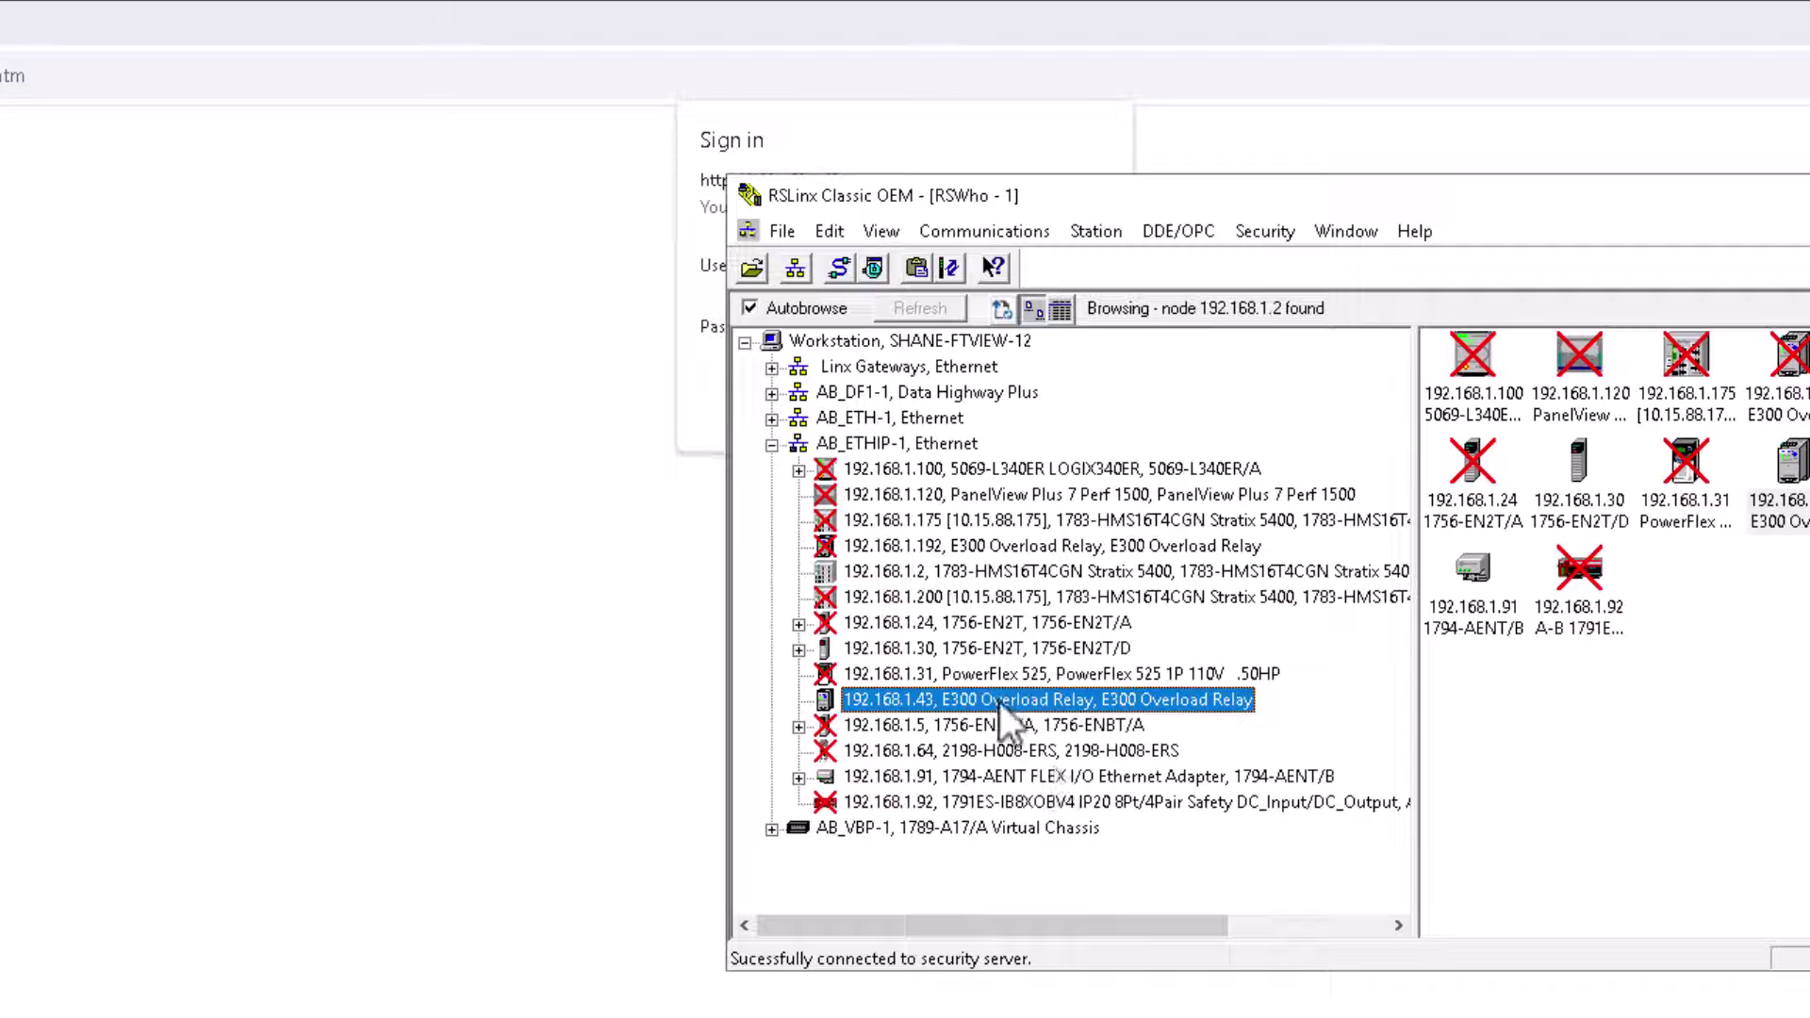
right_click(1037, 699)
left_click(1089, 958)
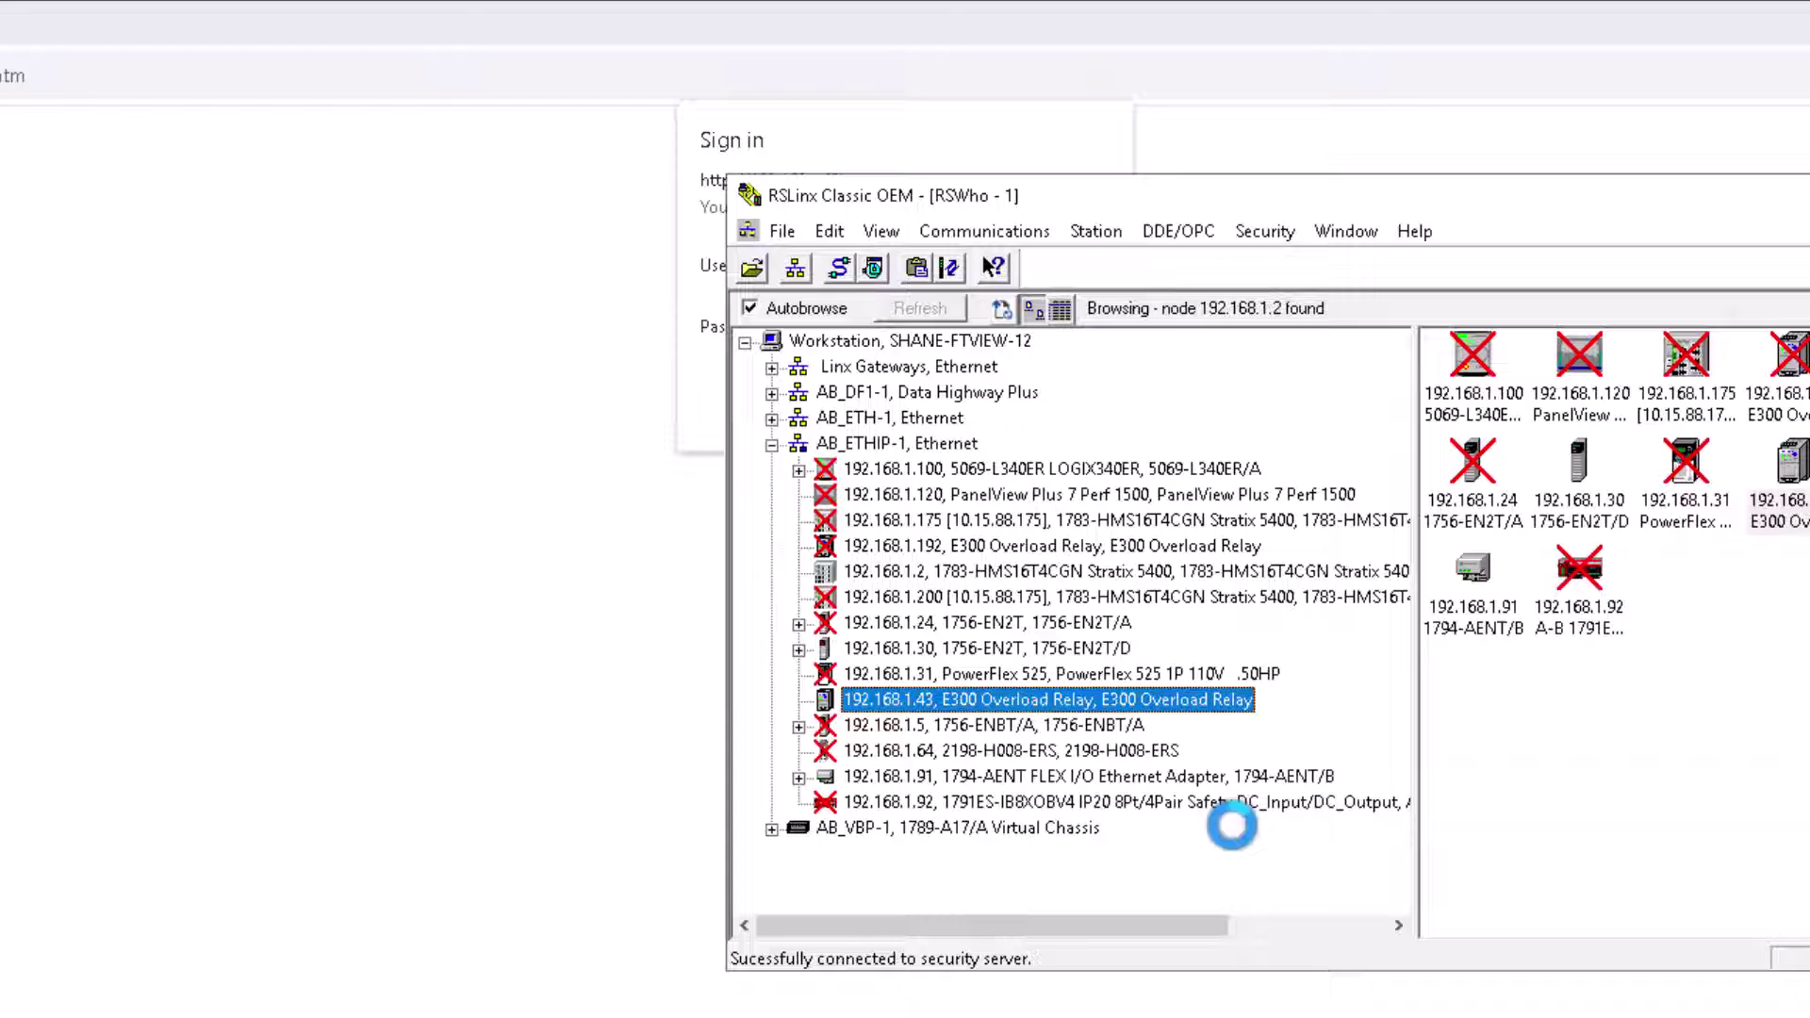
Copy the E300's serial number and return to the browser sign-in prompt.
left_click(1230, 555)
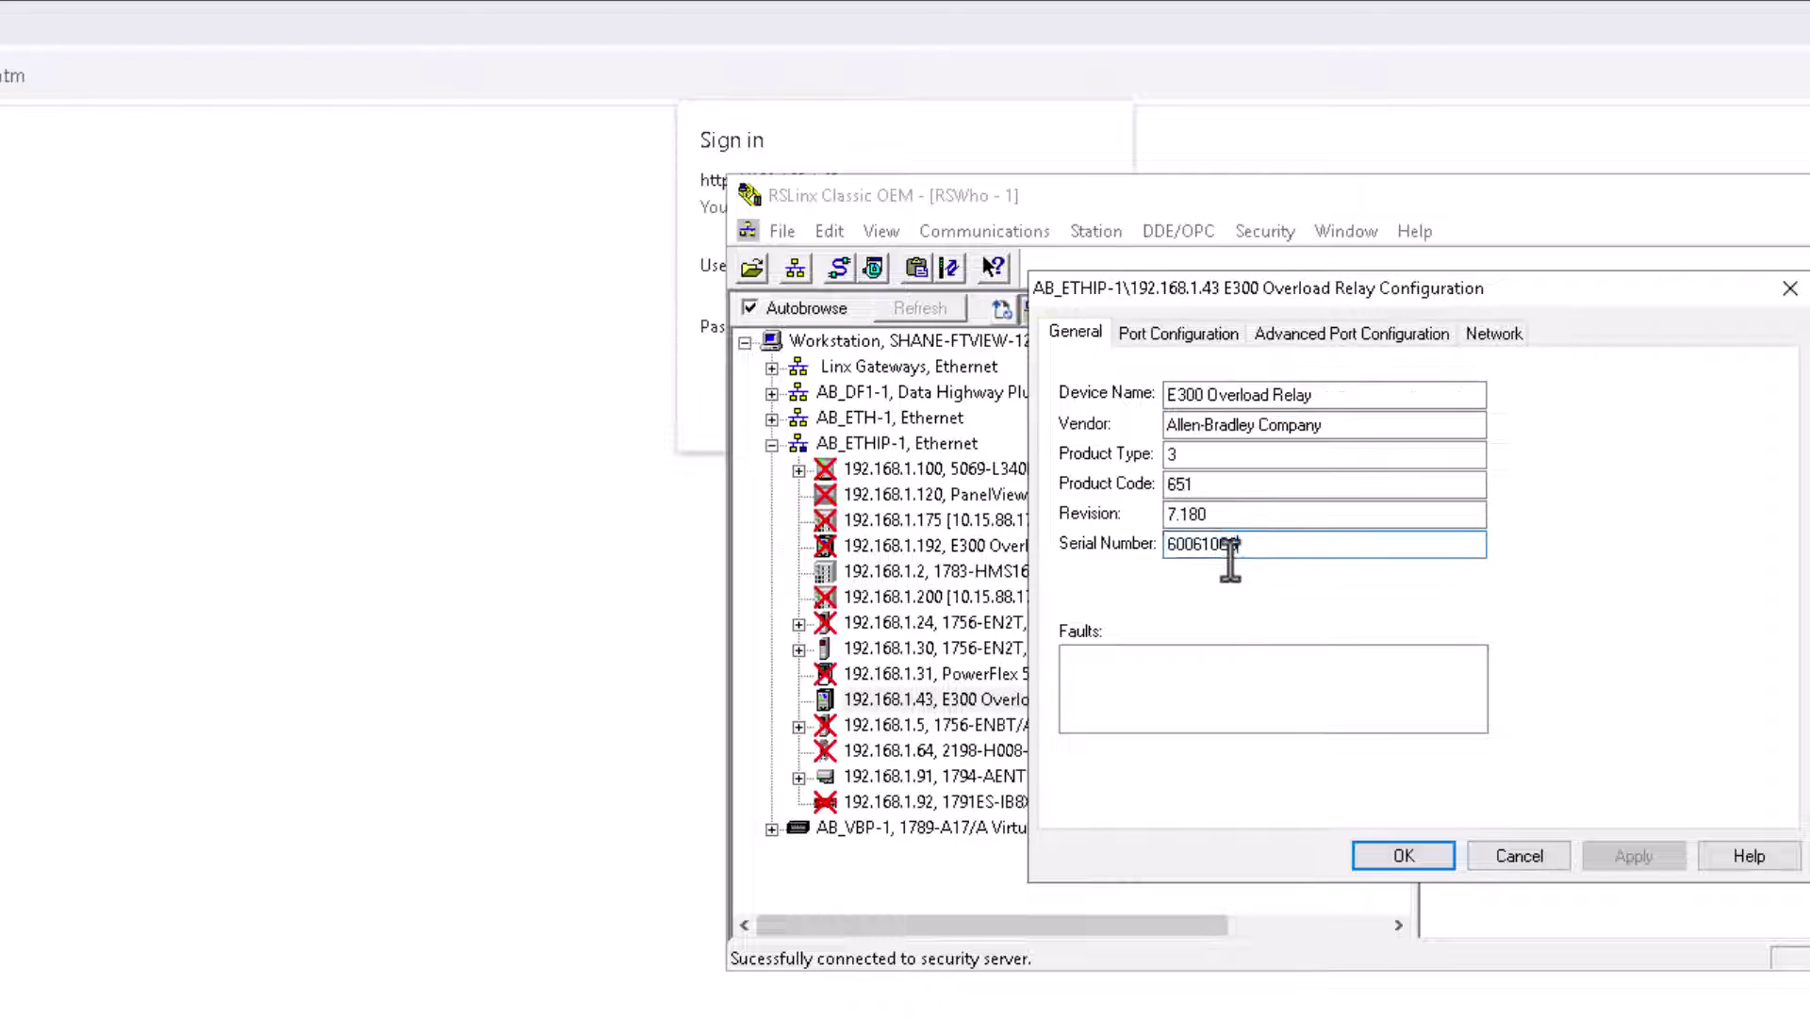
left_click_drag(1230, 560, 1168, 554)
right_click(1181, 547)
left_click(1234, 635)
left_click(714, 420)
Enter the default serial-number password, set and confirm a new password, and apply it.
left_click(826, 340)
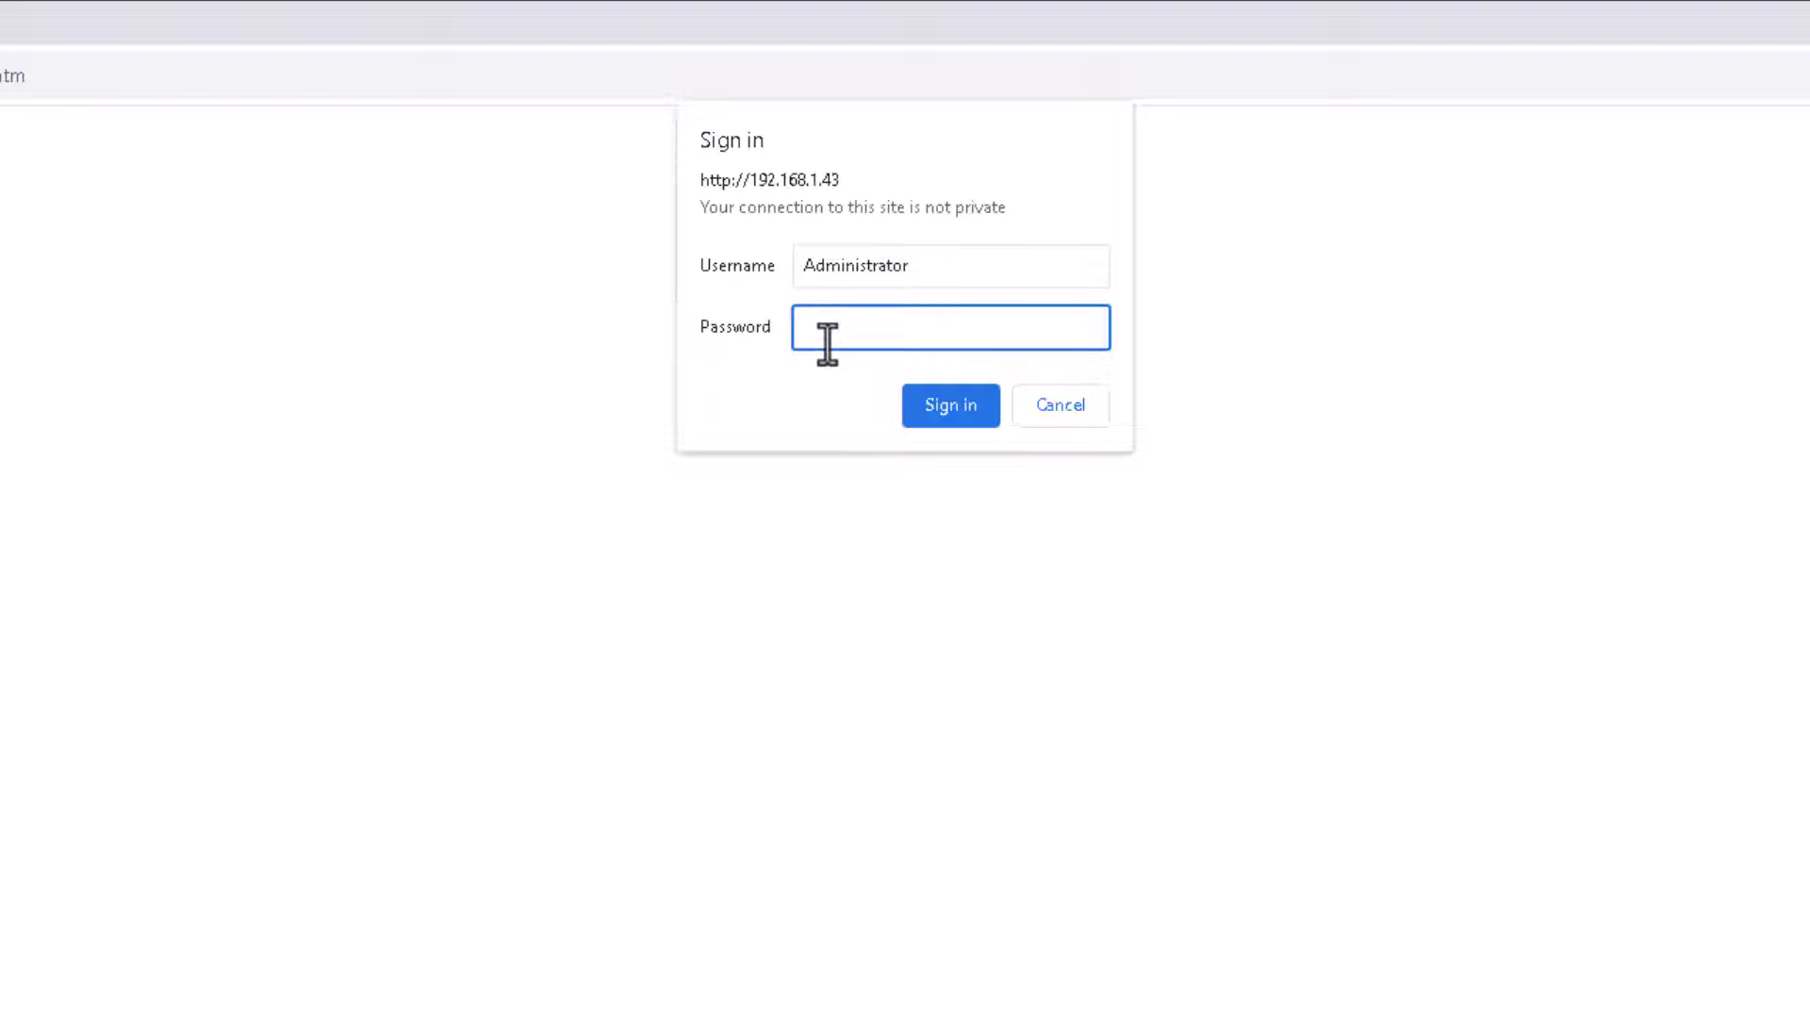
left_click(948, 411)
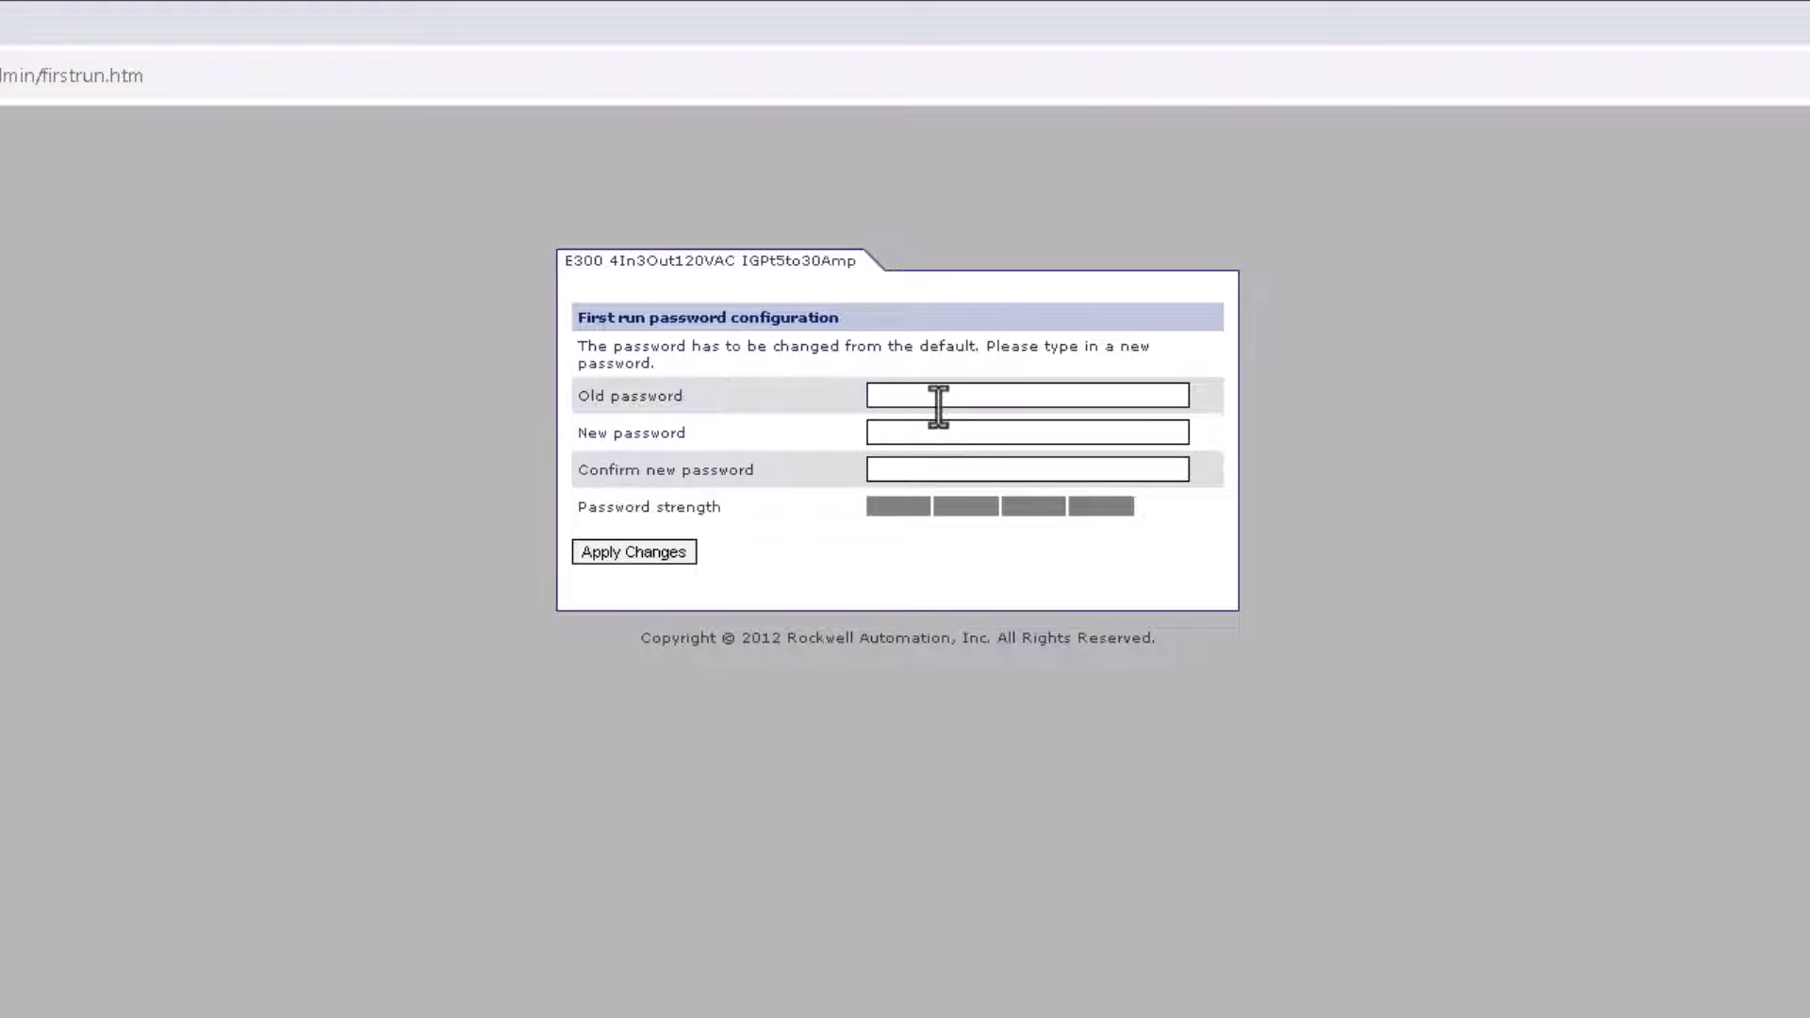
left_click(940, 400)
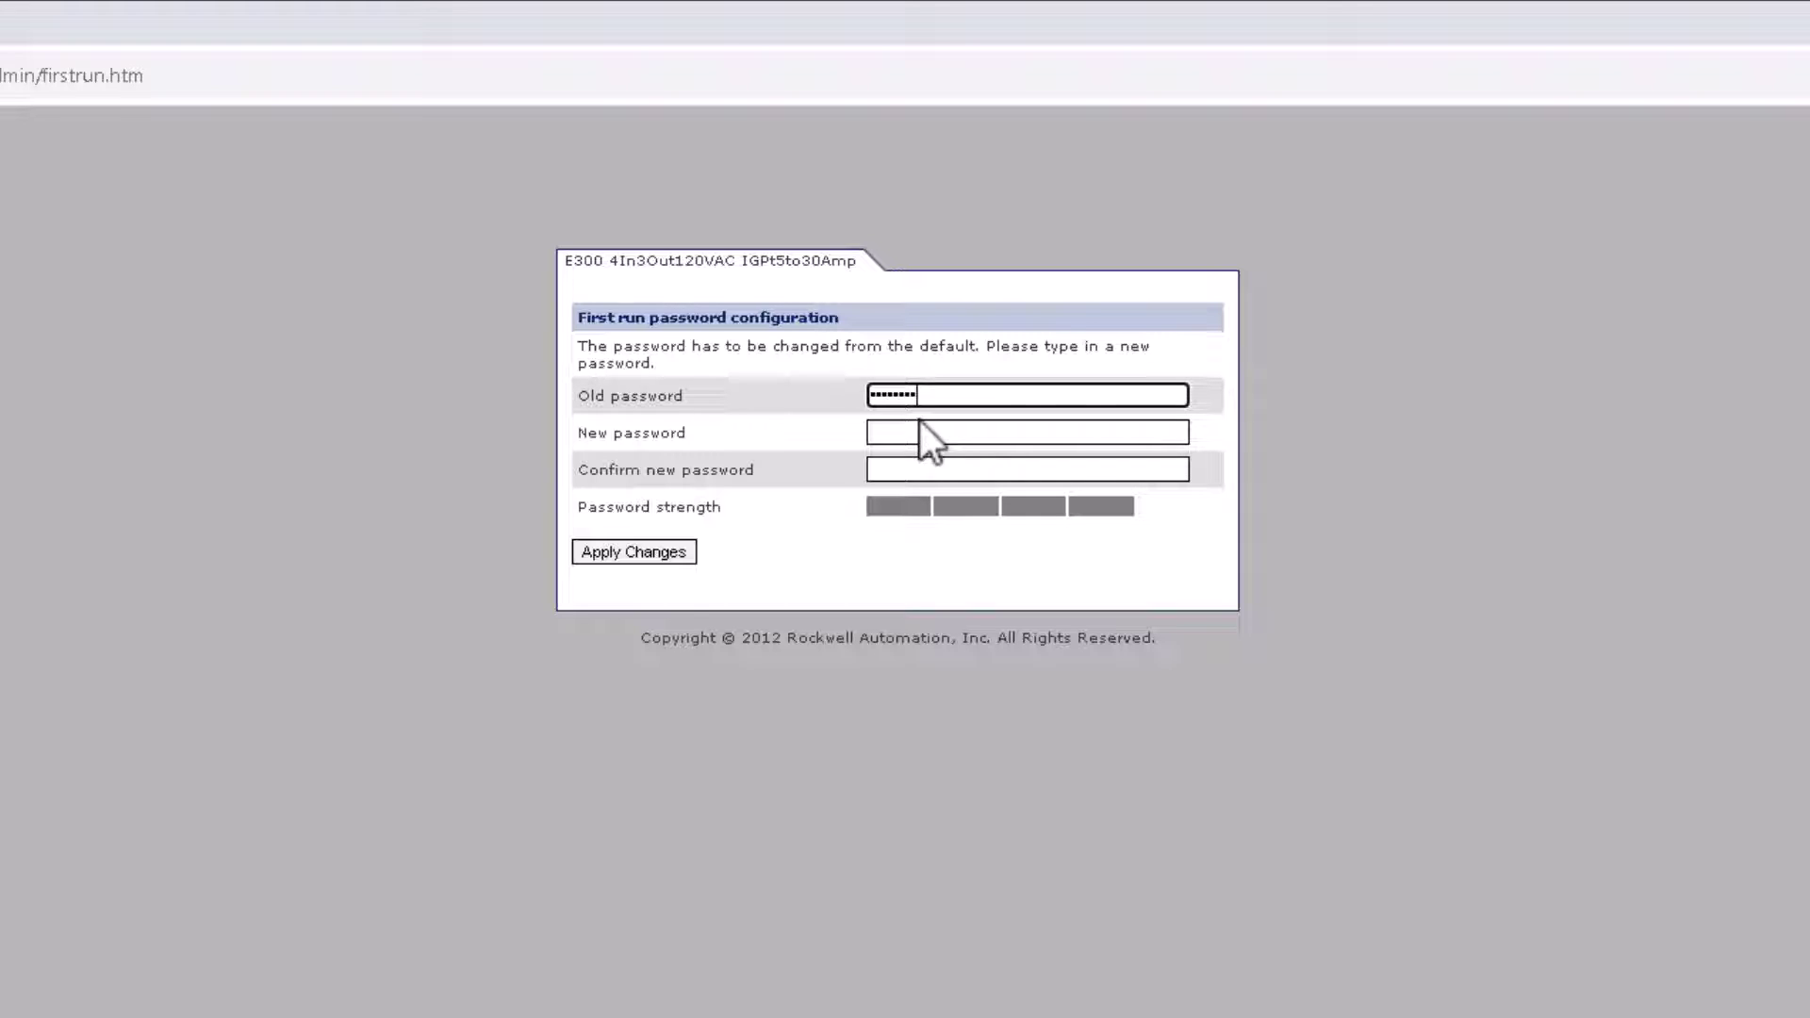
left_click(924, 431)
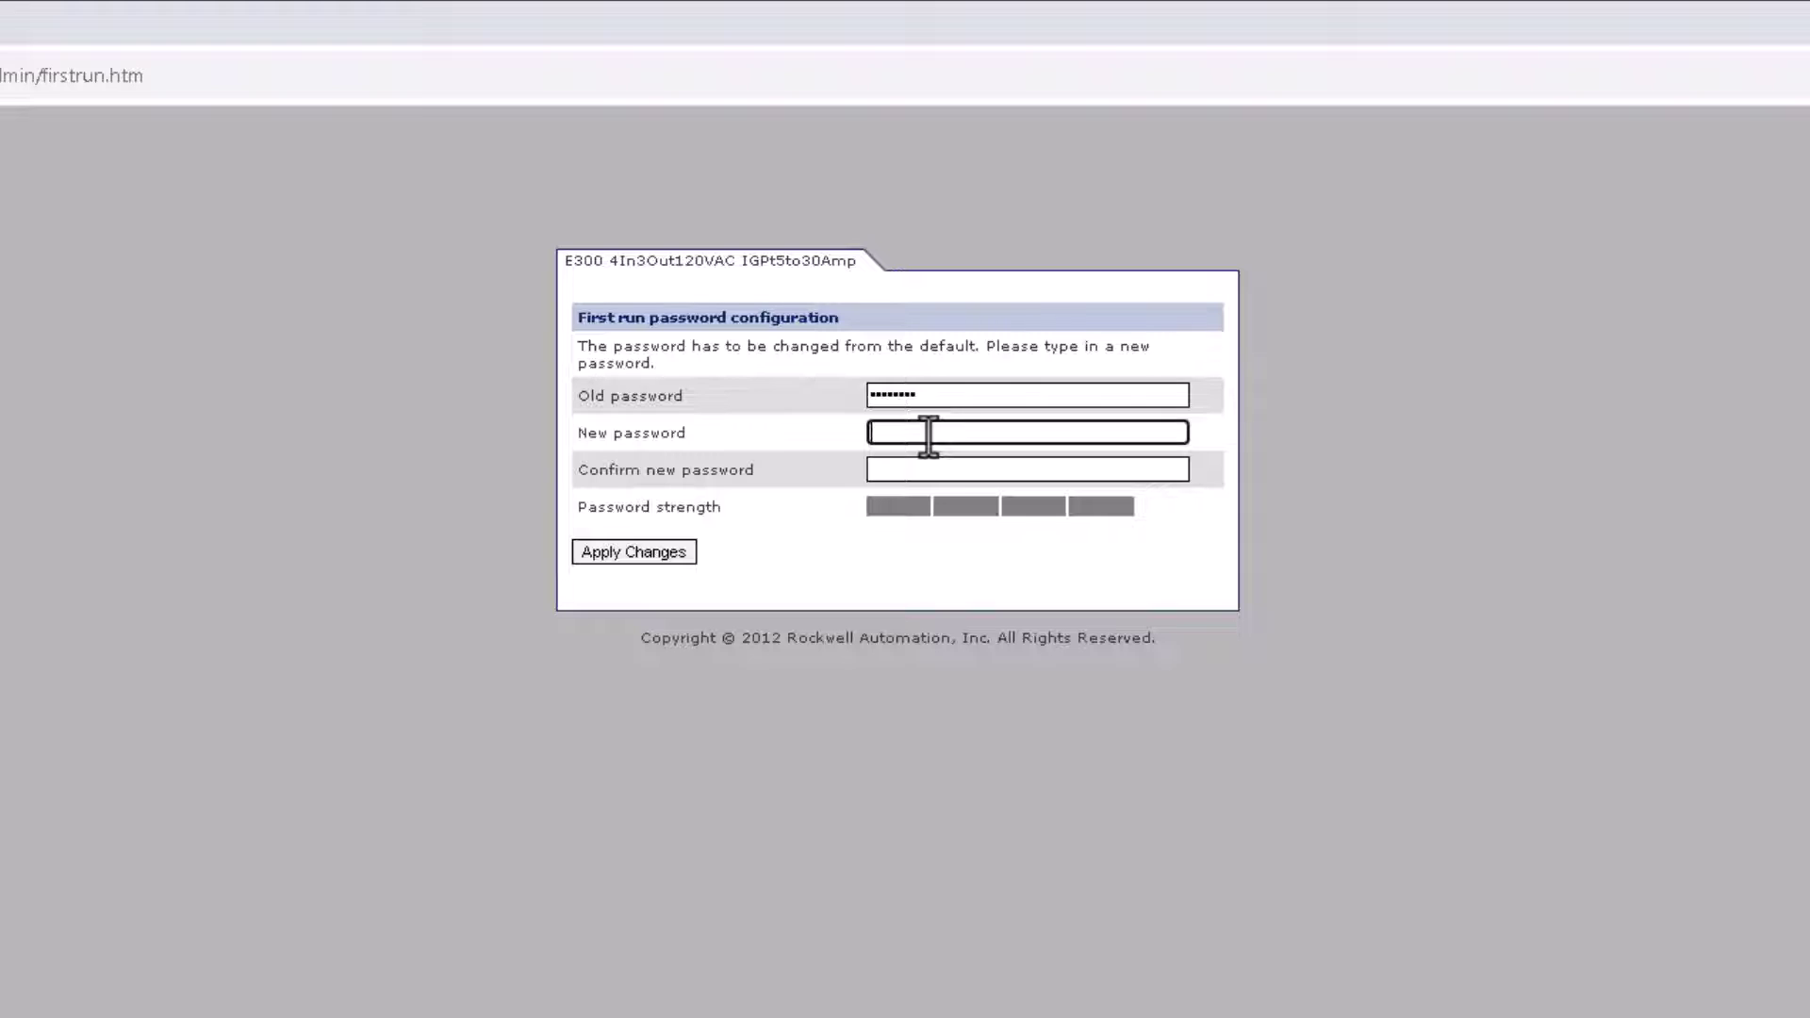
type("******")
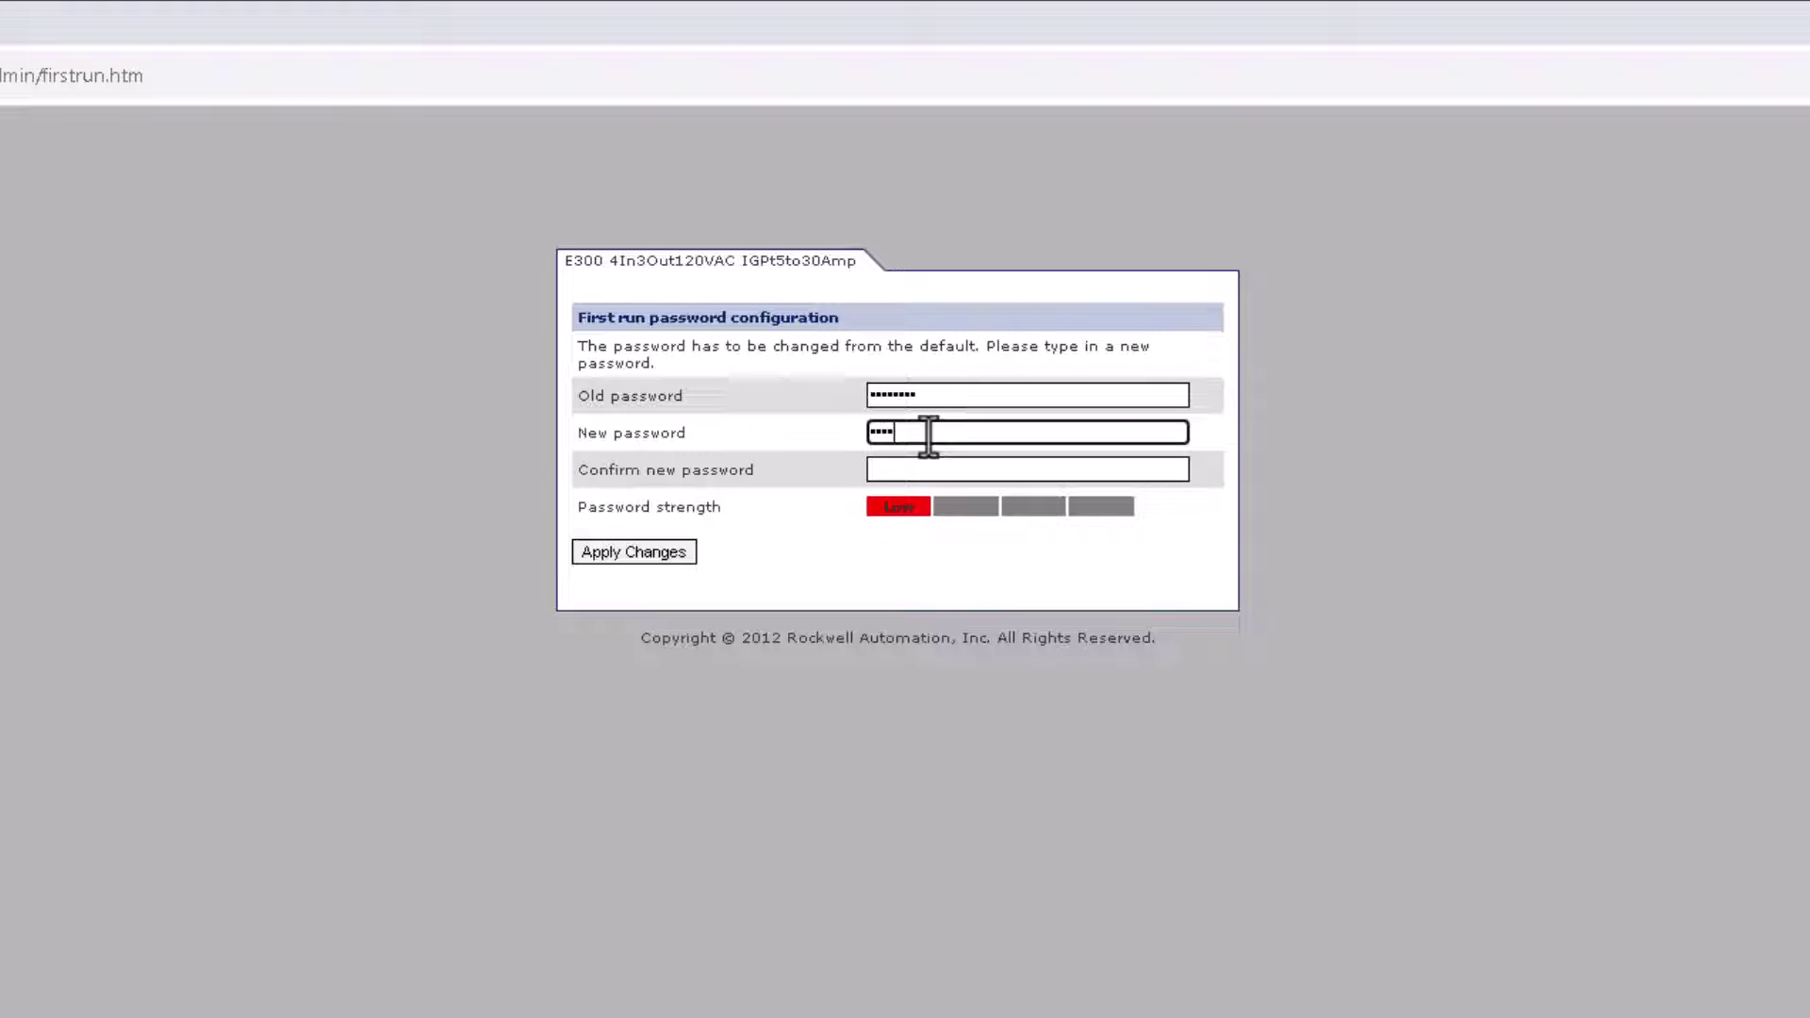
type("***")
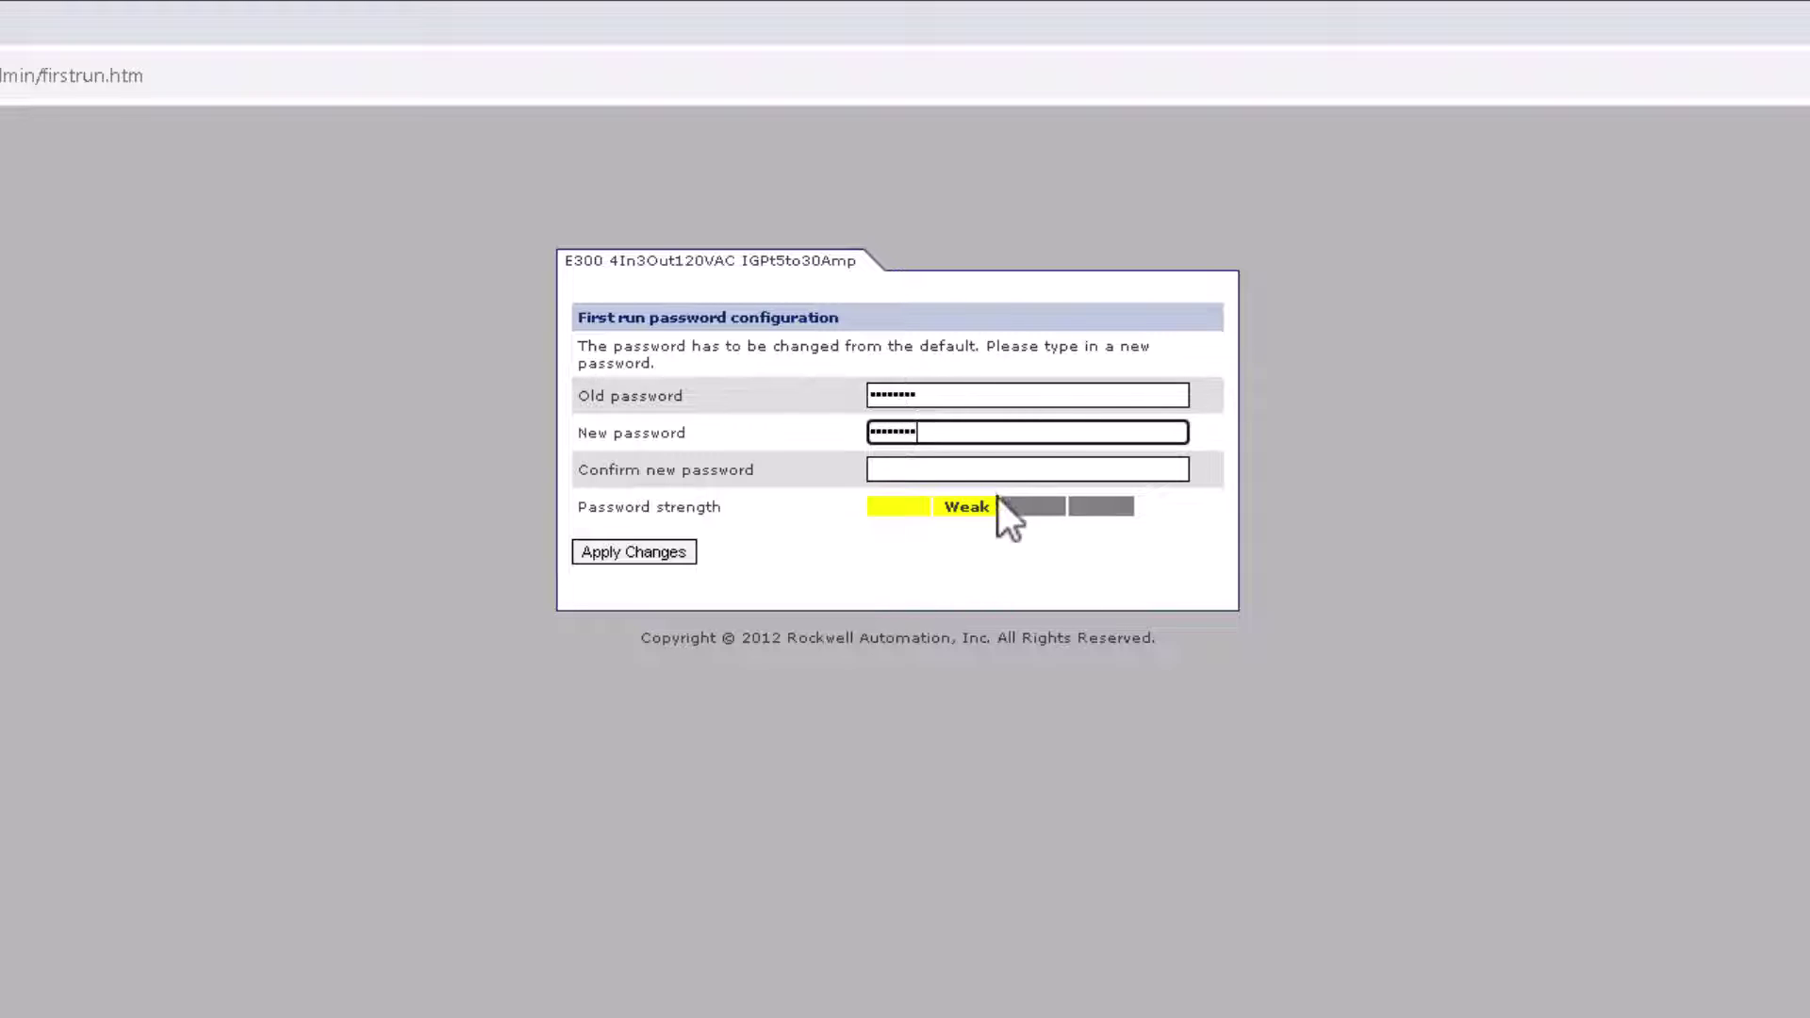
left_click(964, 472)
type("*********")
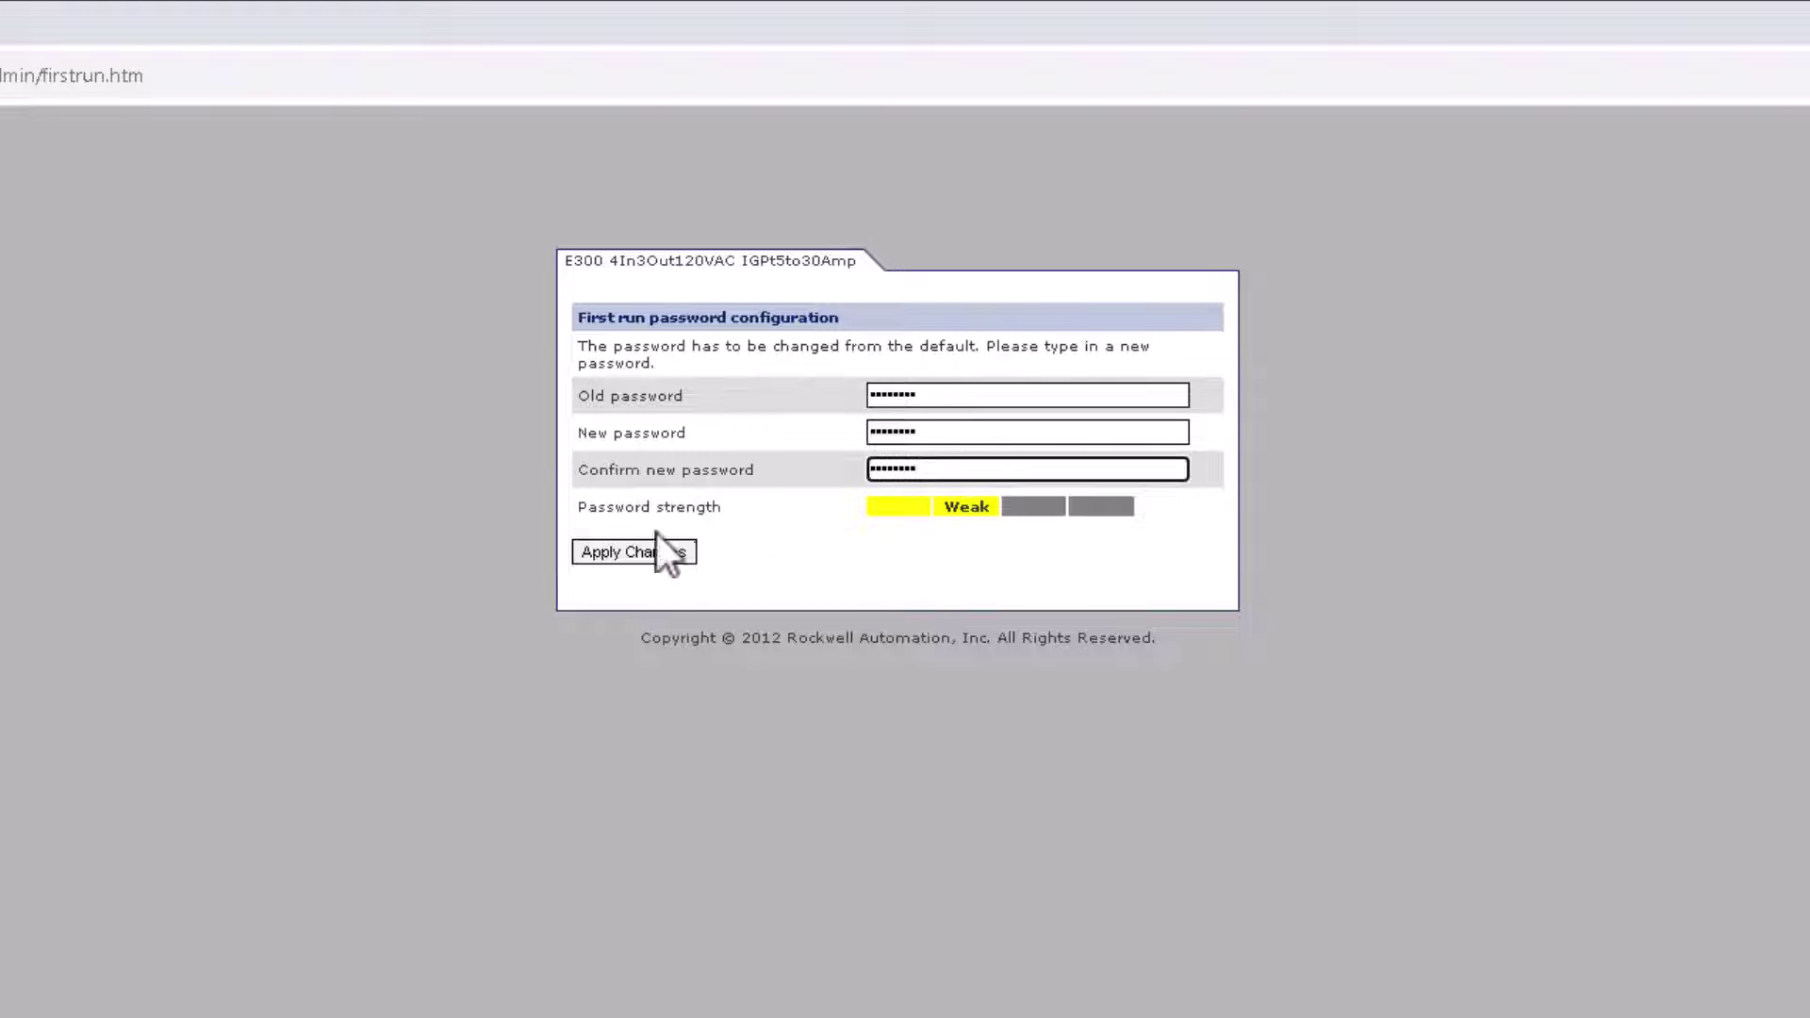
left_click(608, 560)
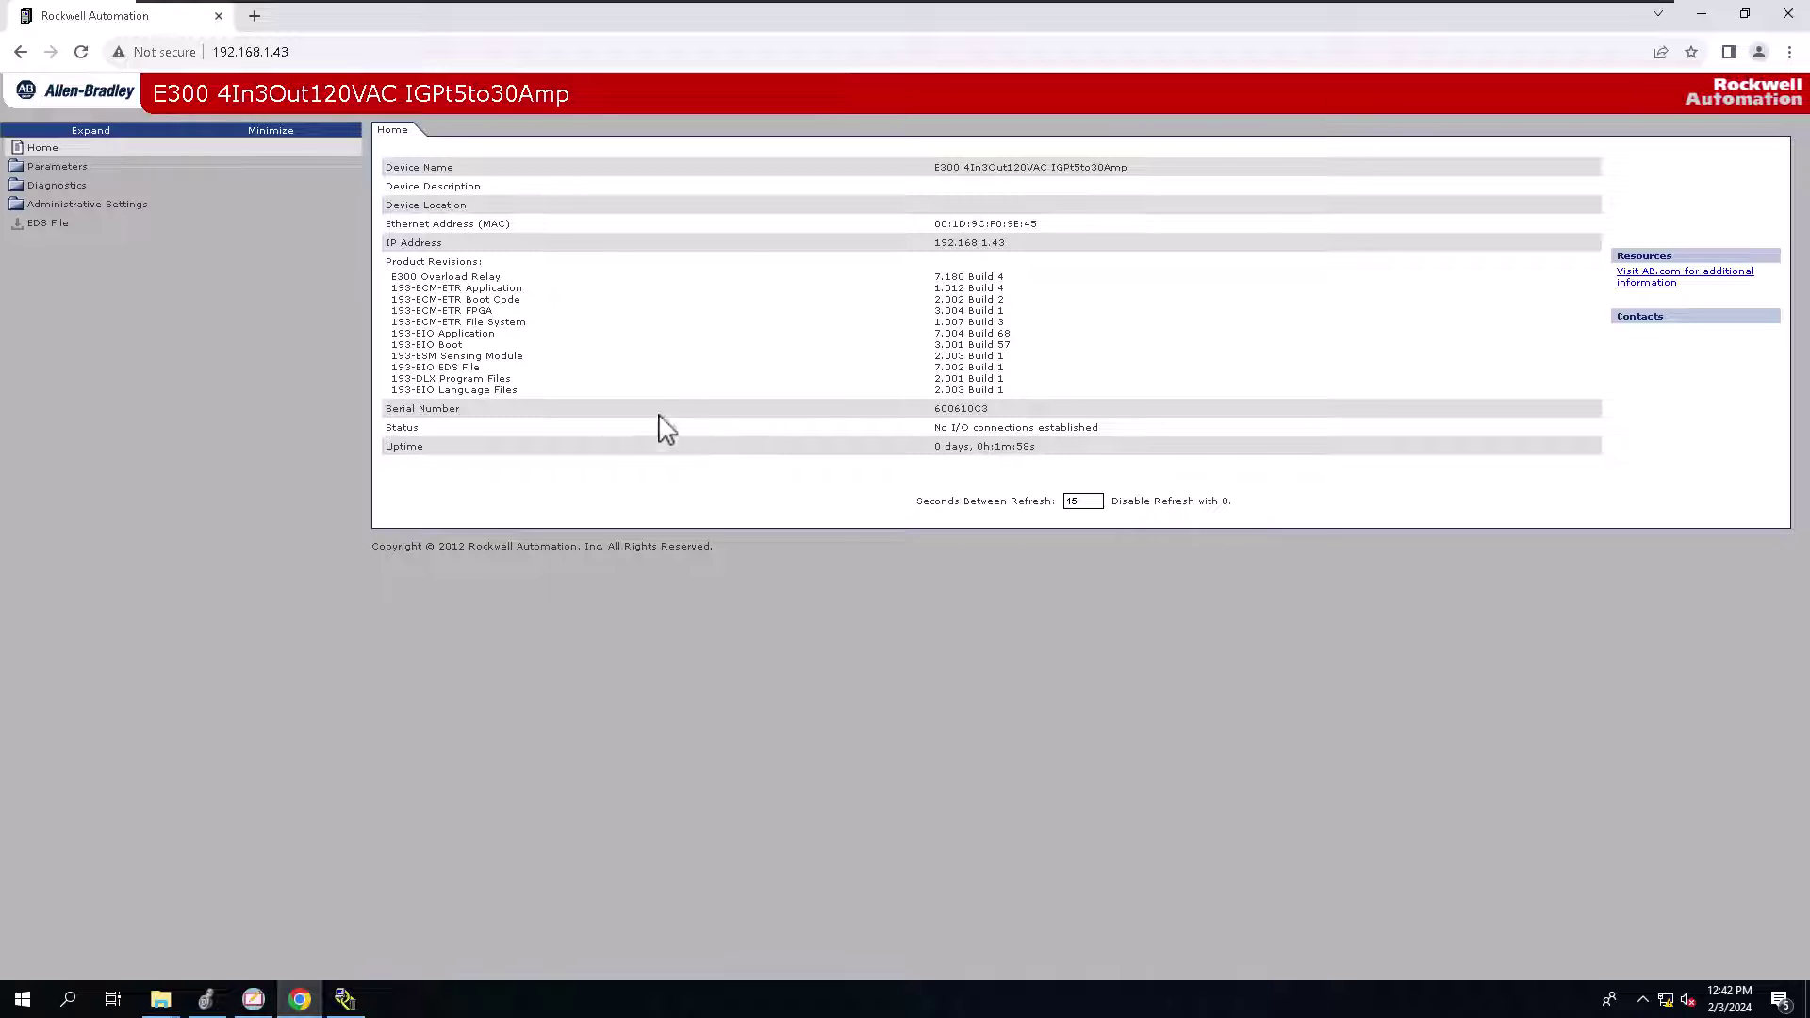
Expand and collapse Parameters and Diagnostics, then expand Administrative Settings in the left tree.
left_click(56, 167)
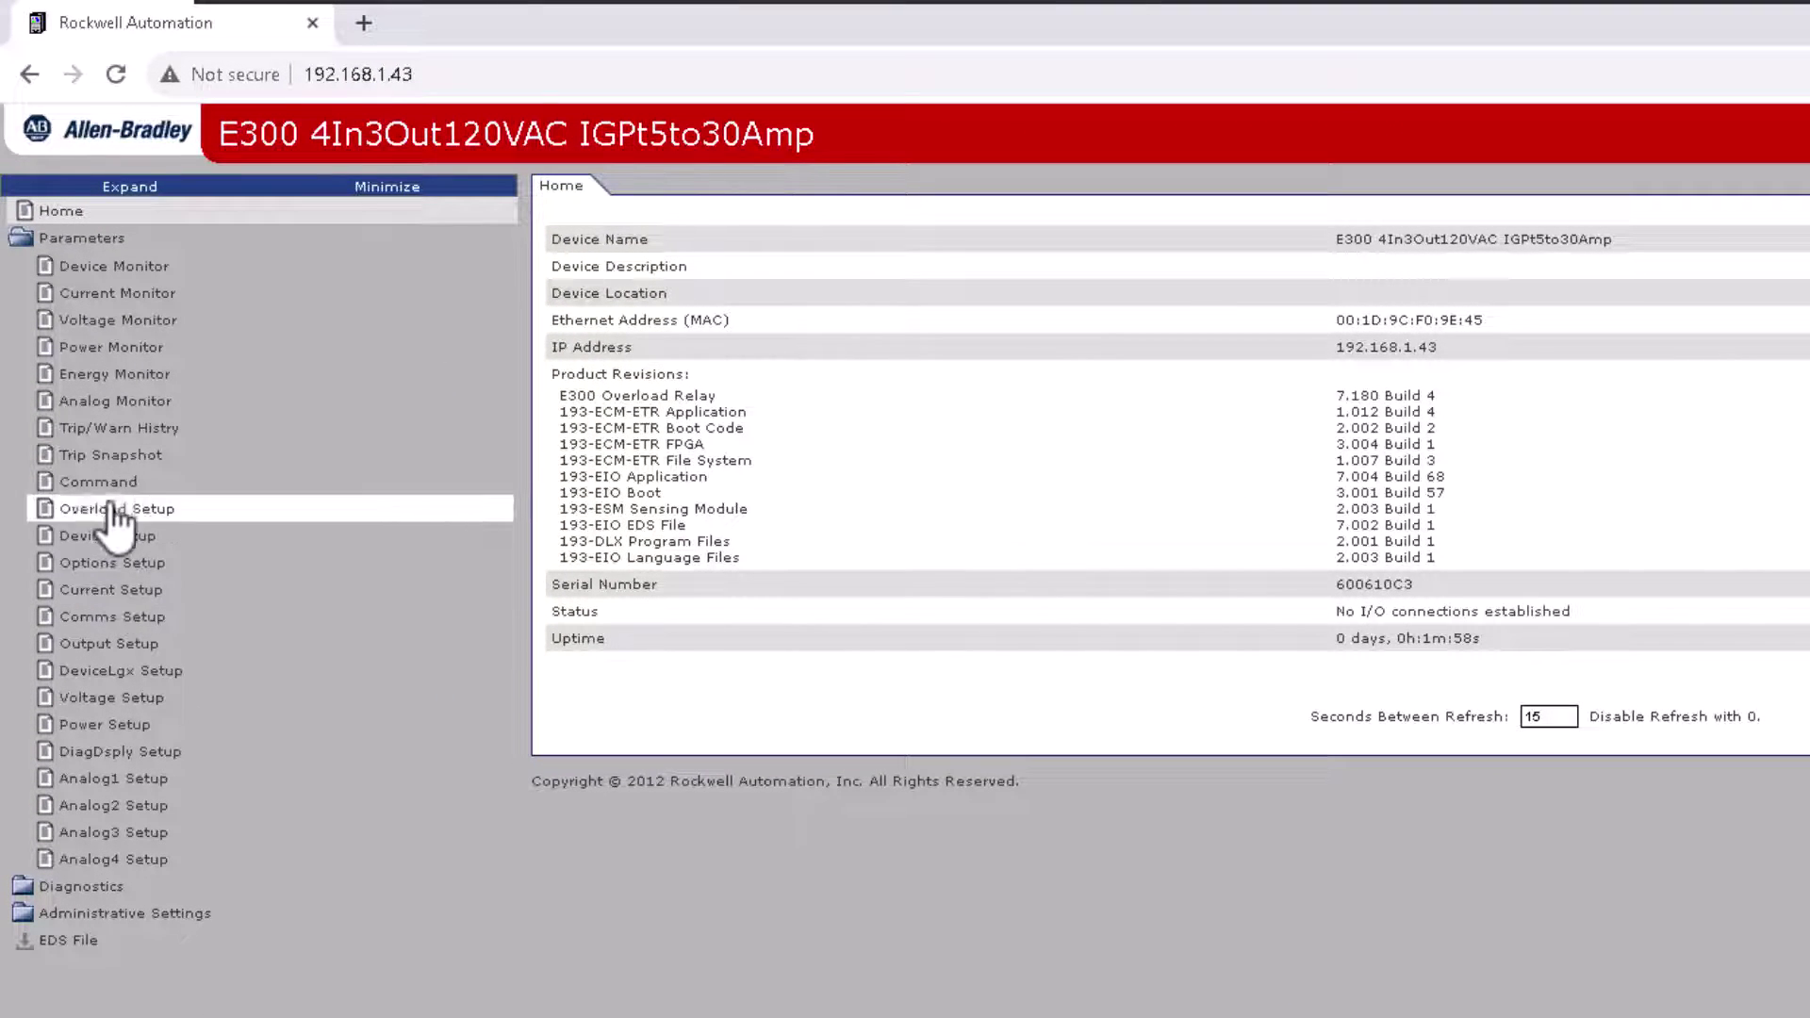
left_click(93, 239)
left_click(94, 267)
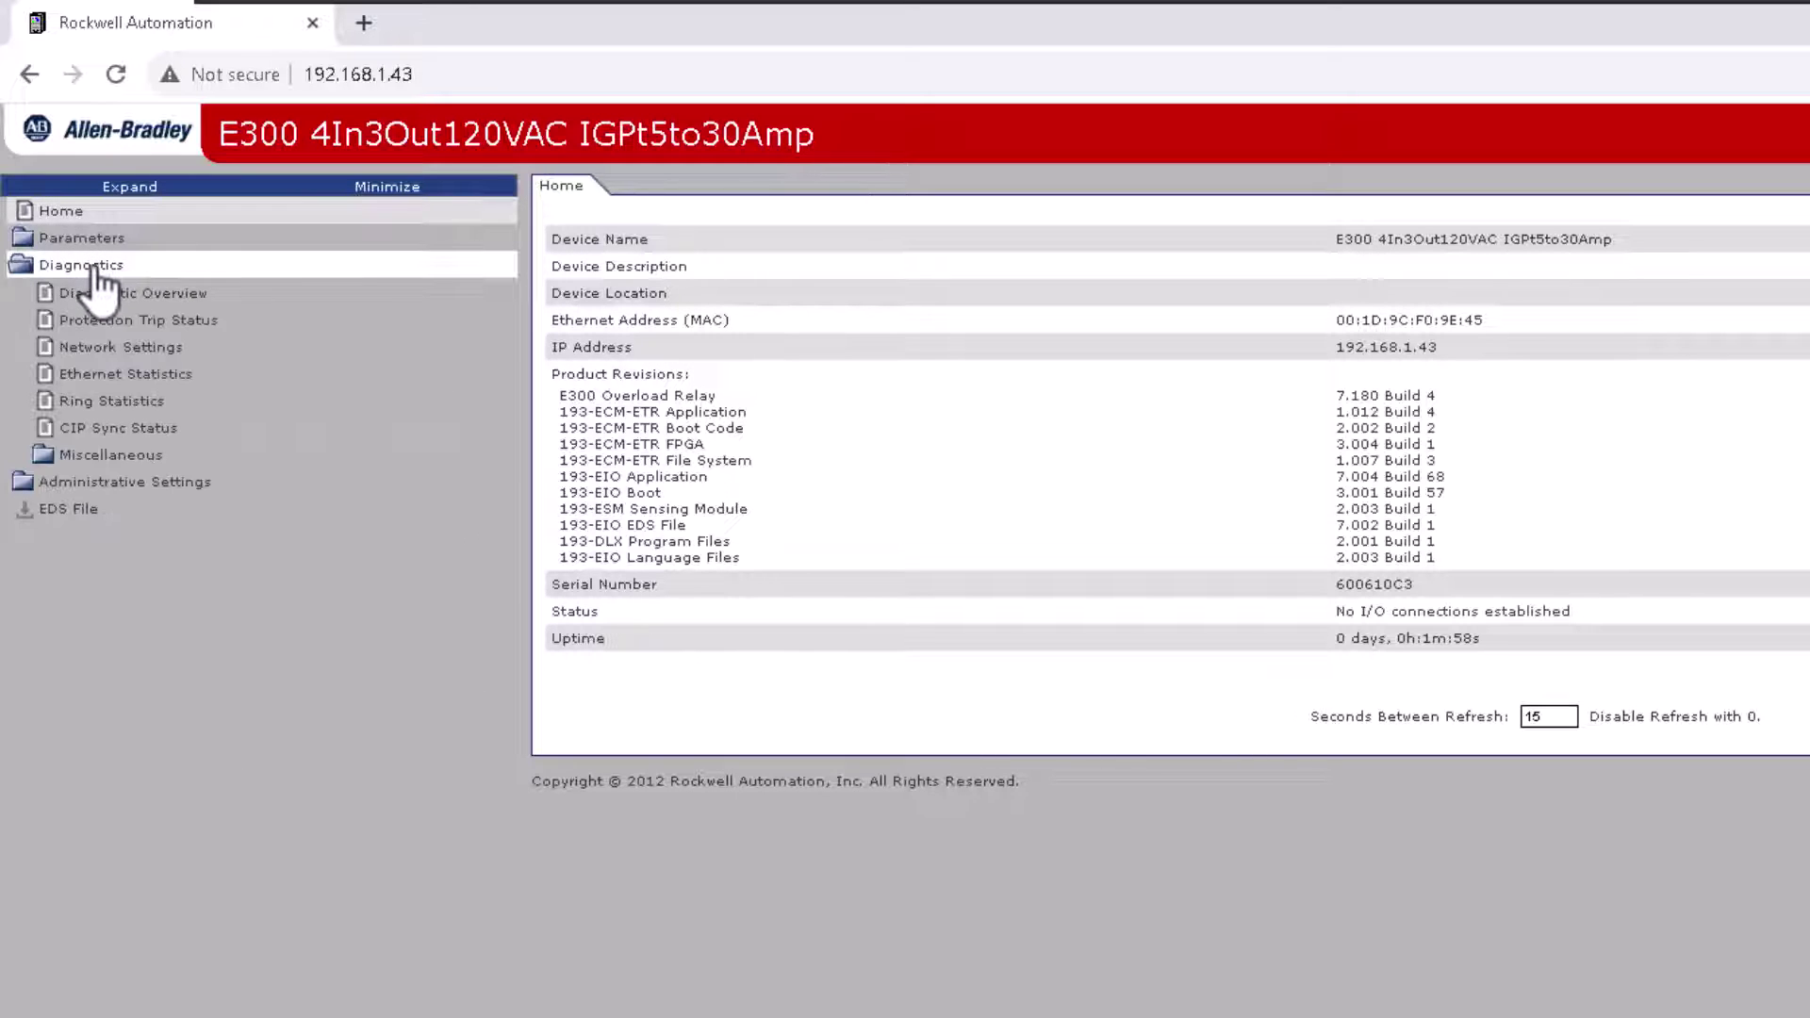
left_click(95, 268)
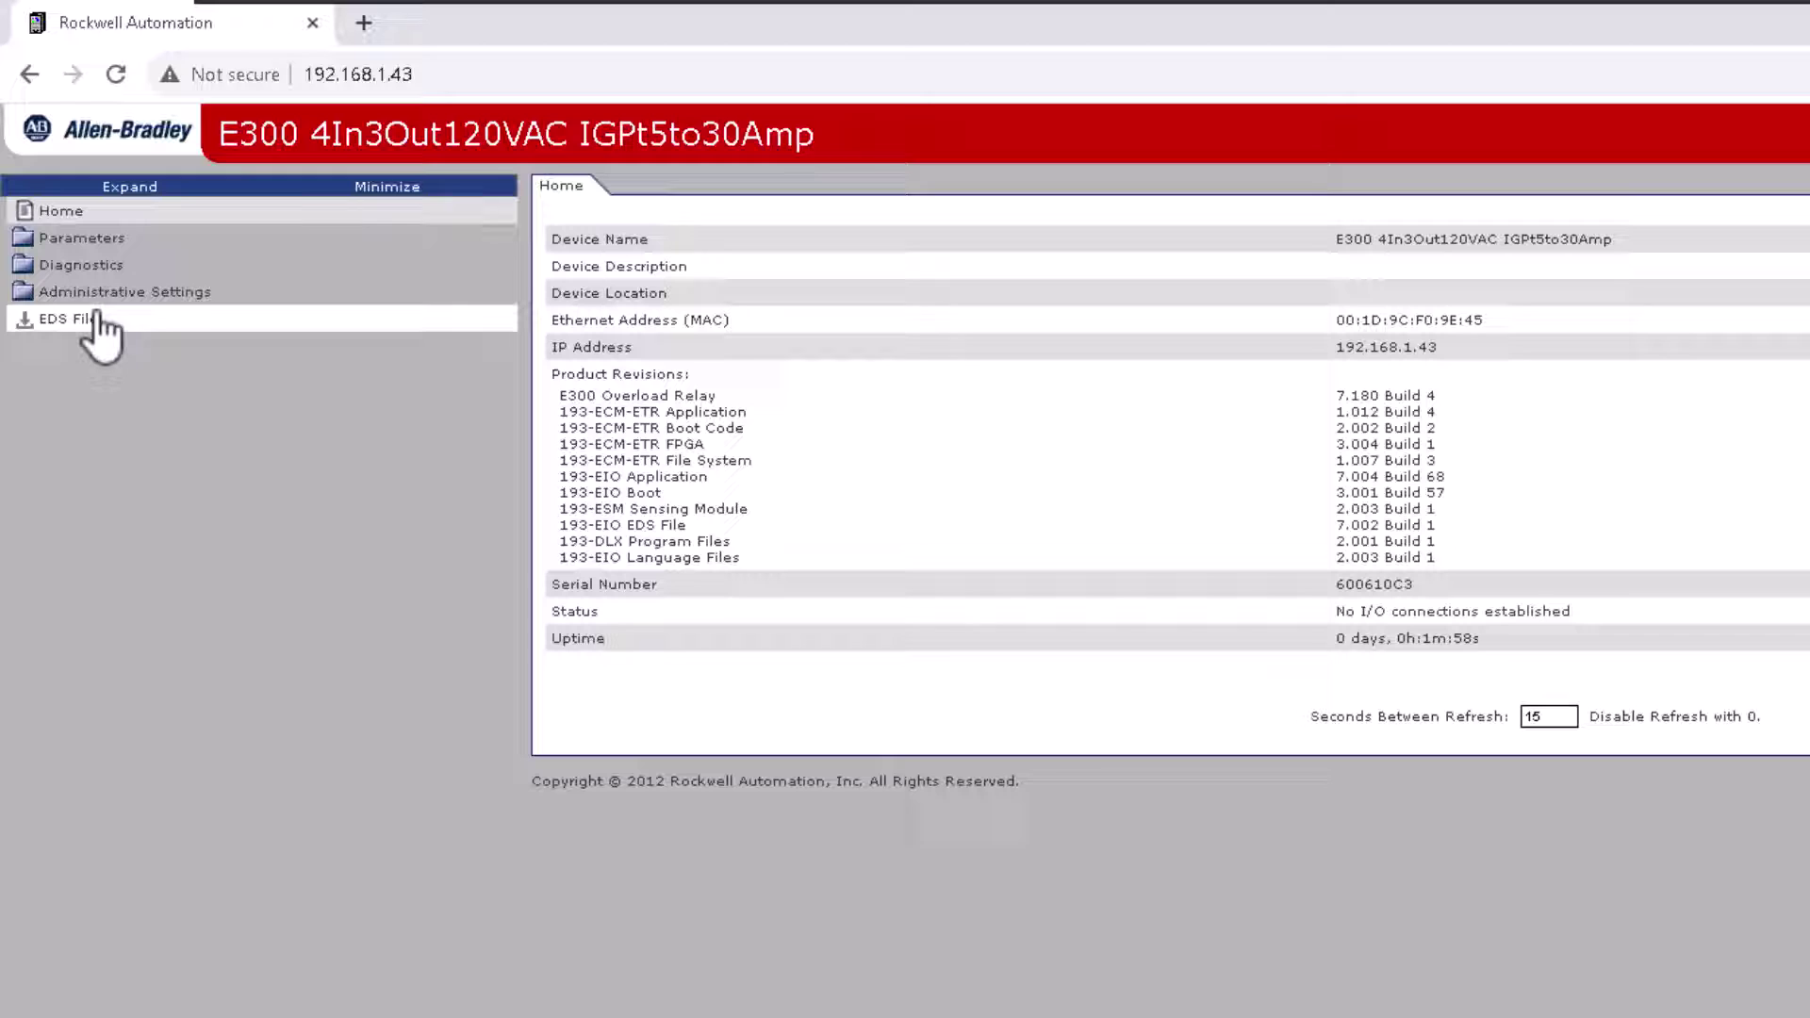
left_click(101, 298)
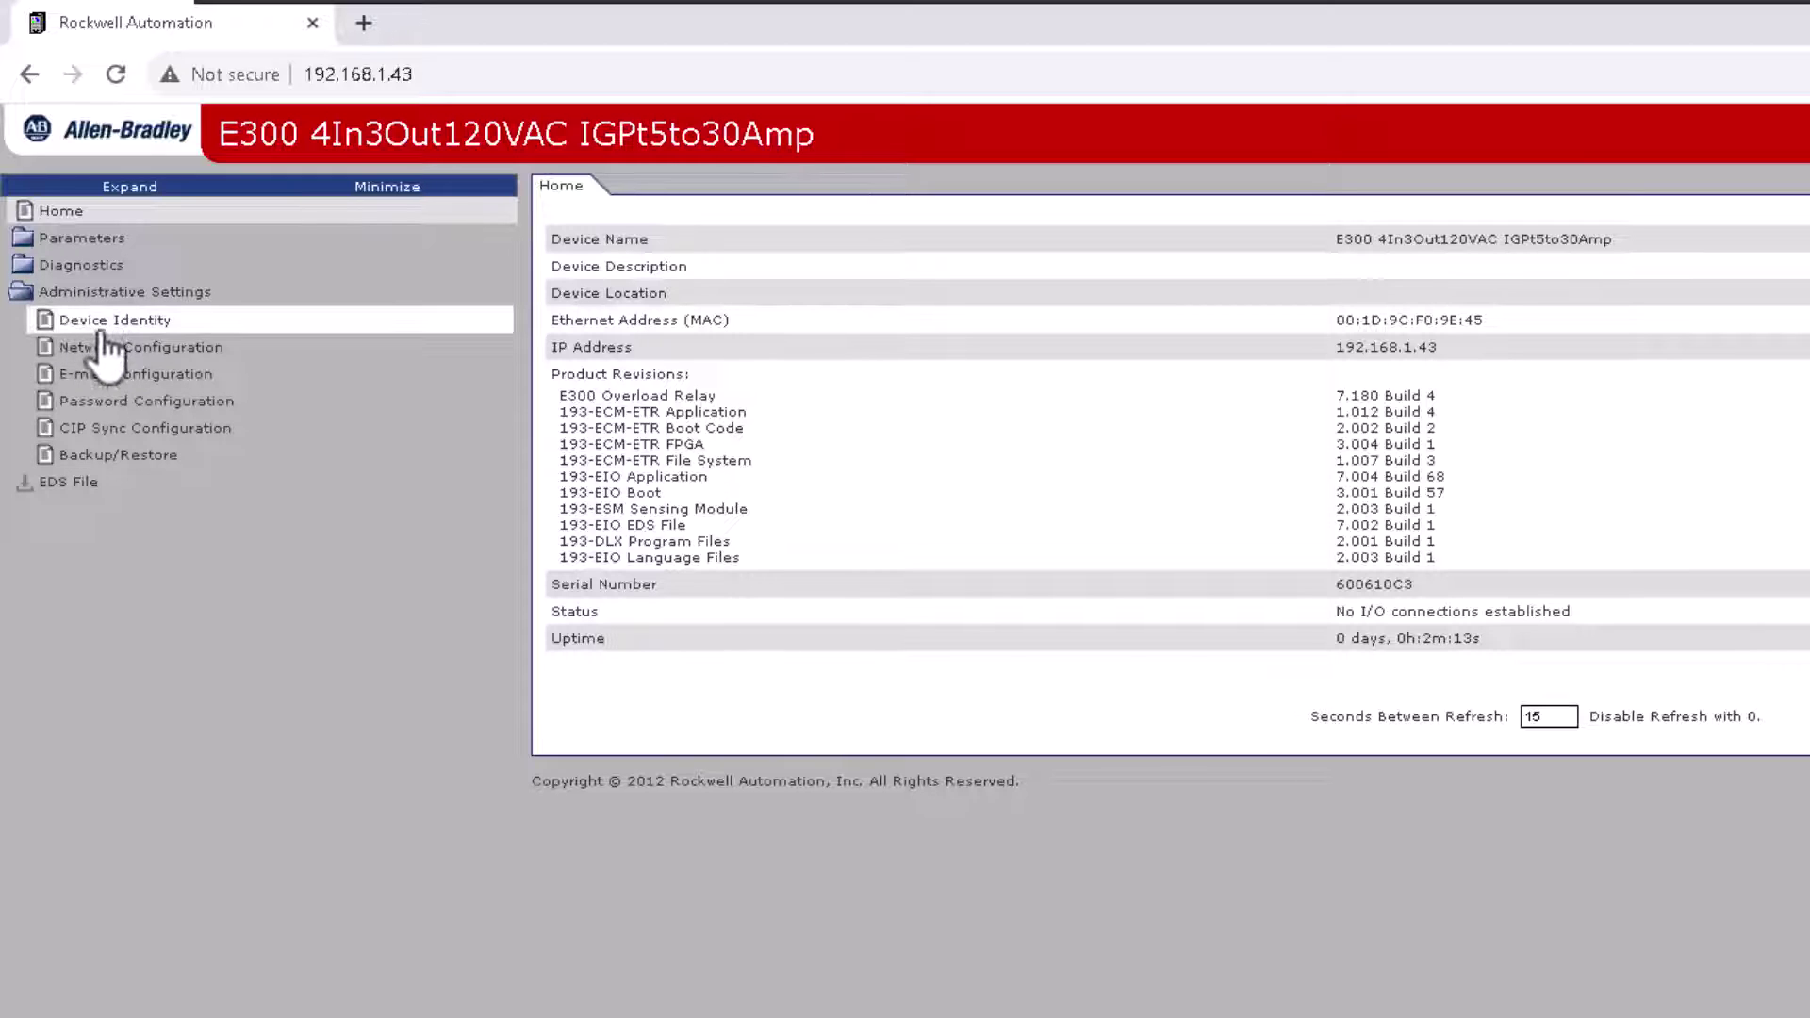
Open Backup/Restore and enter username Administrator plus the account password at sign-in.
left_click(137, 459)
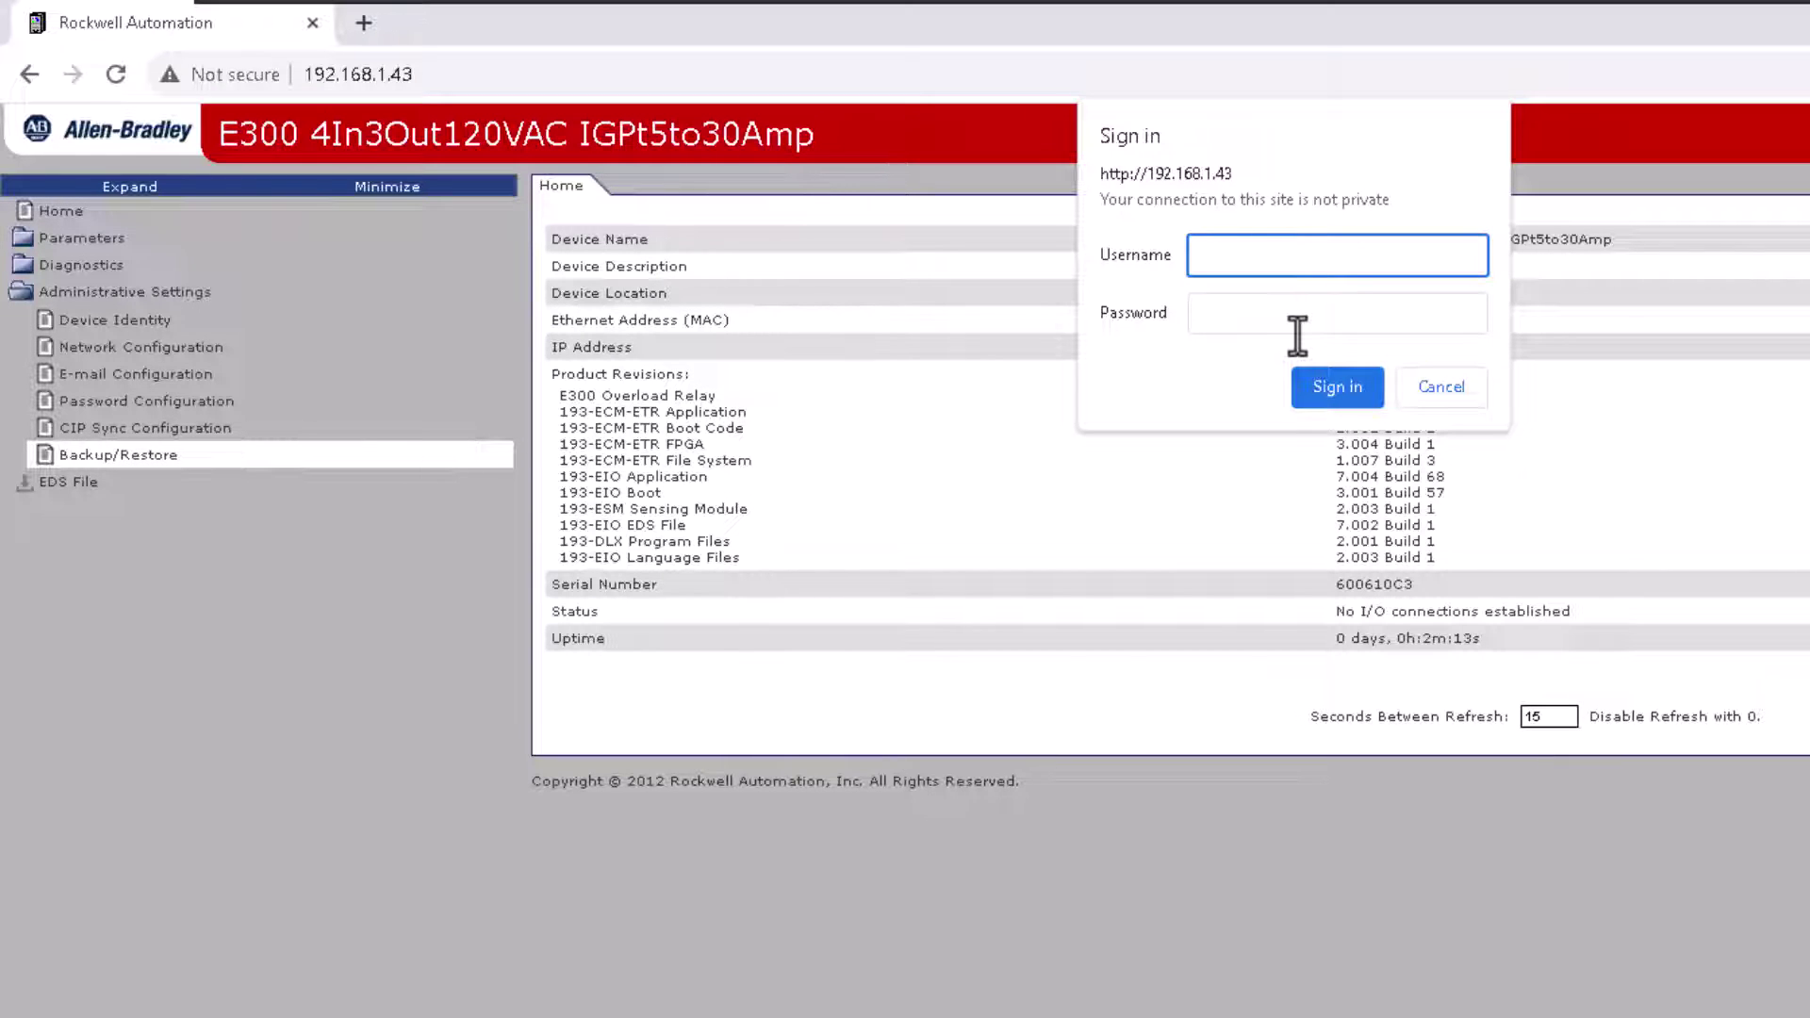
type("Administrator")
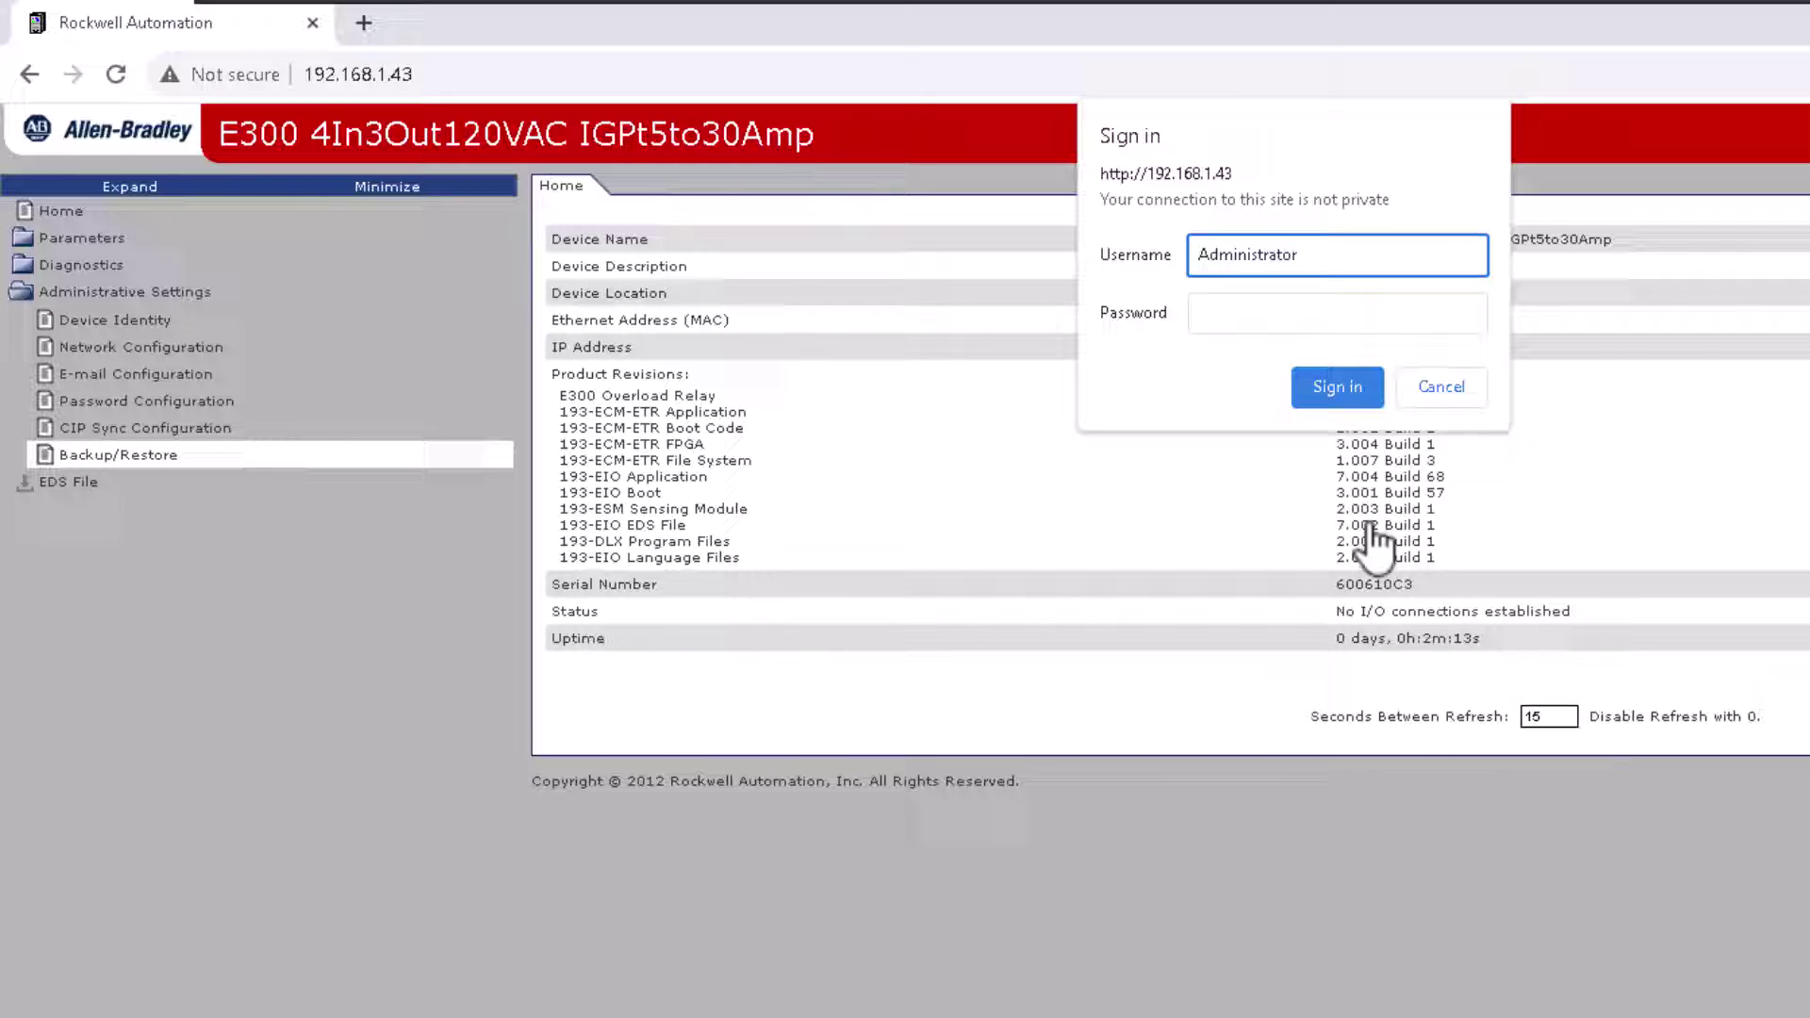
left_click(1284, 317)
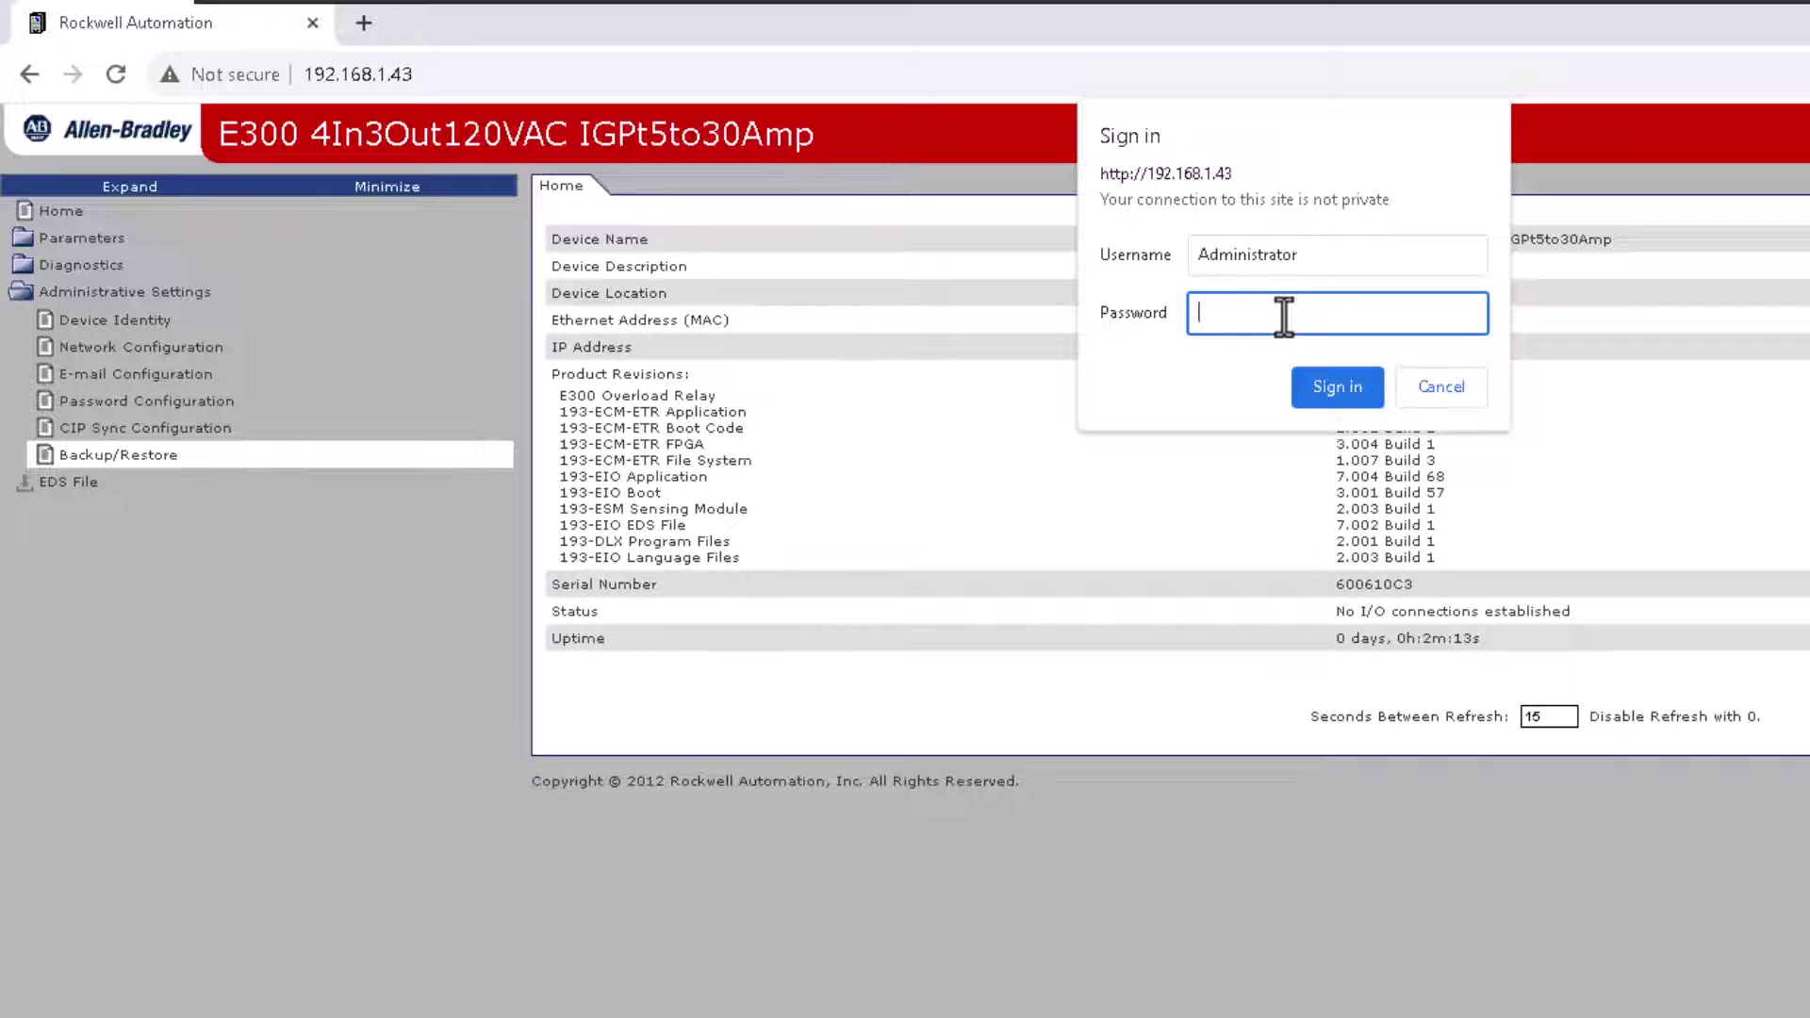
type("••••••••")
Sign in and back up the relay configuration as a 7.3 KB JSON download.
left_click(1365, 393)
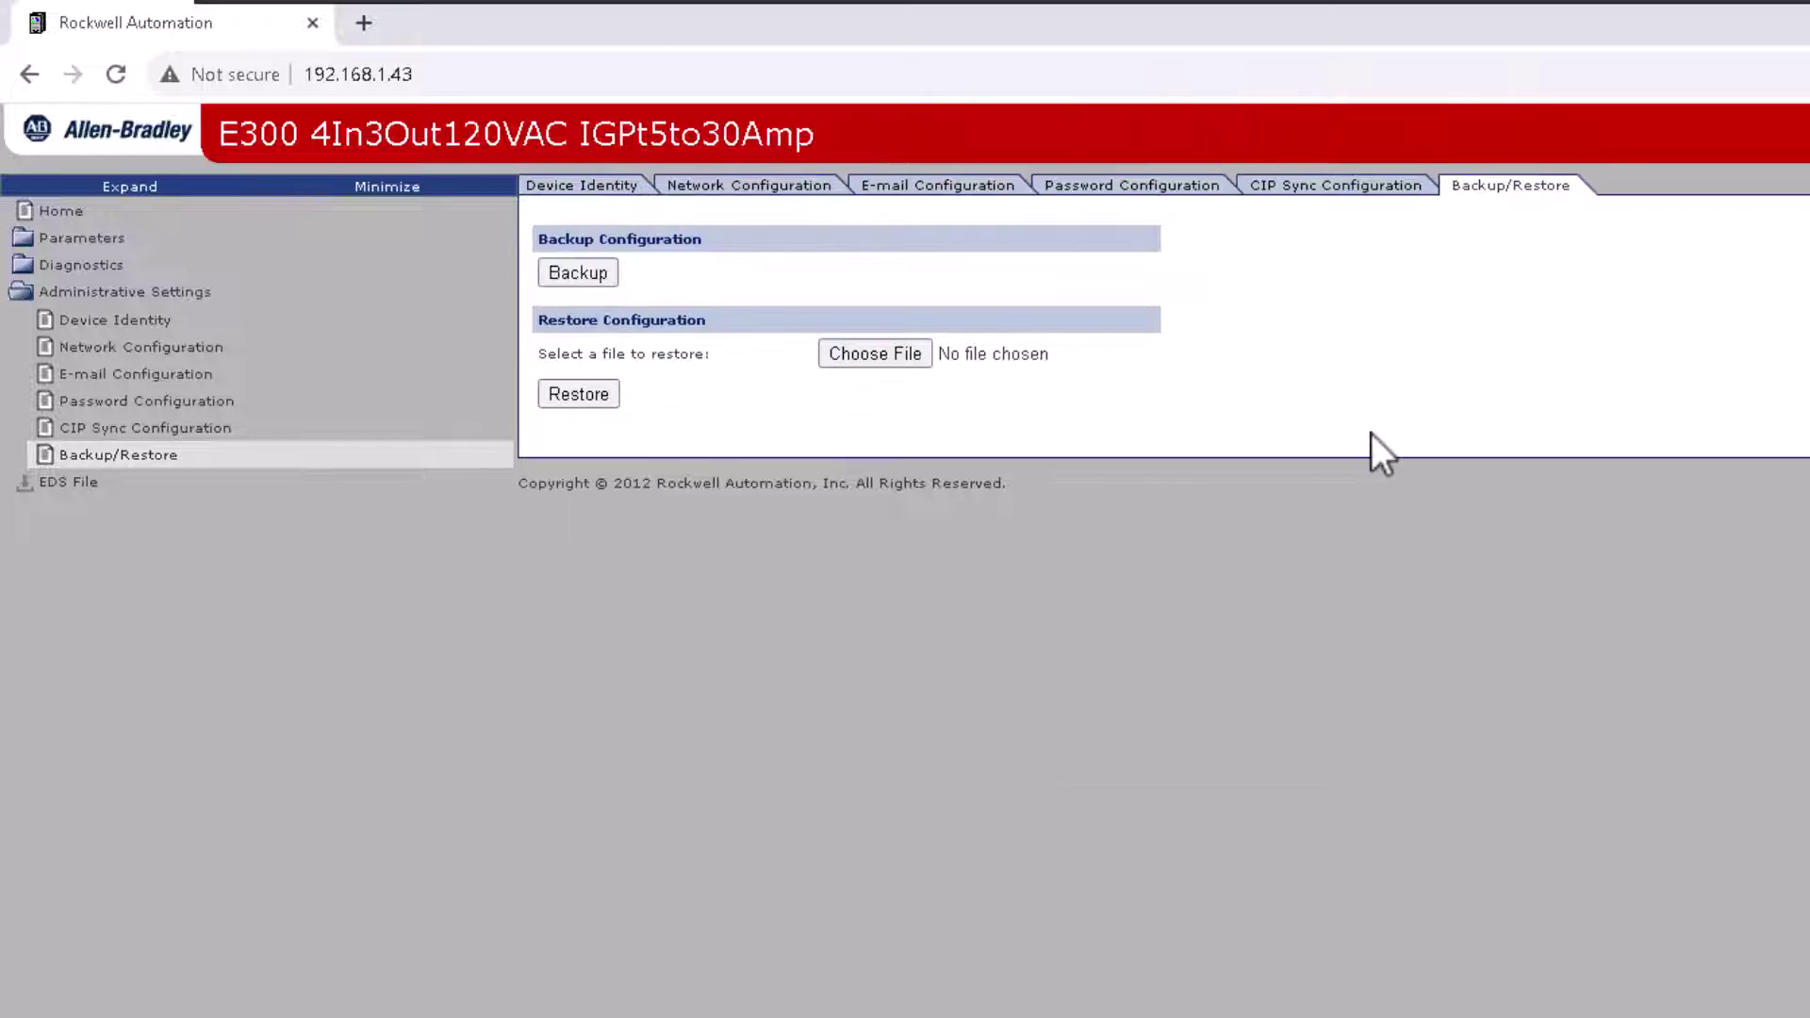
left_click(578, 272)
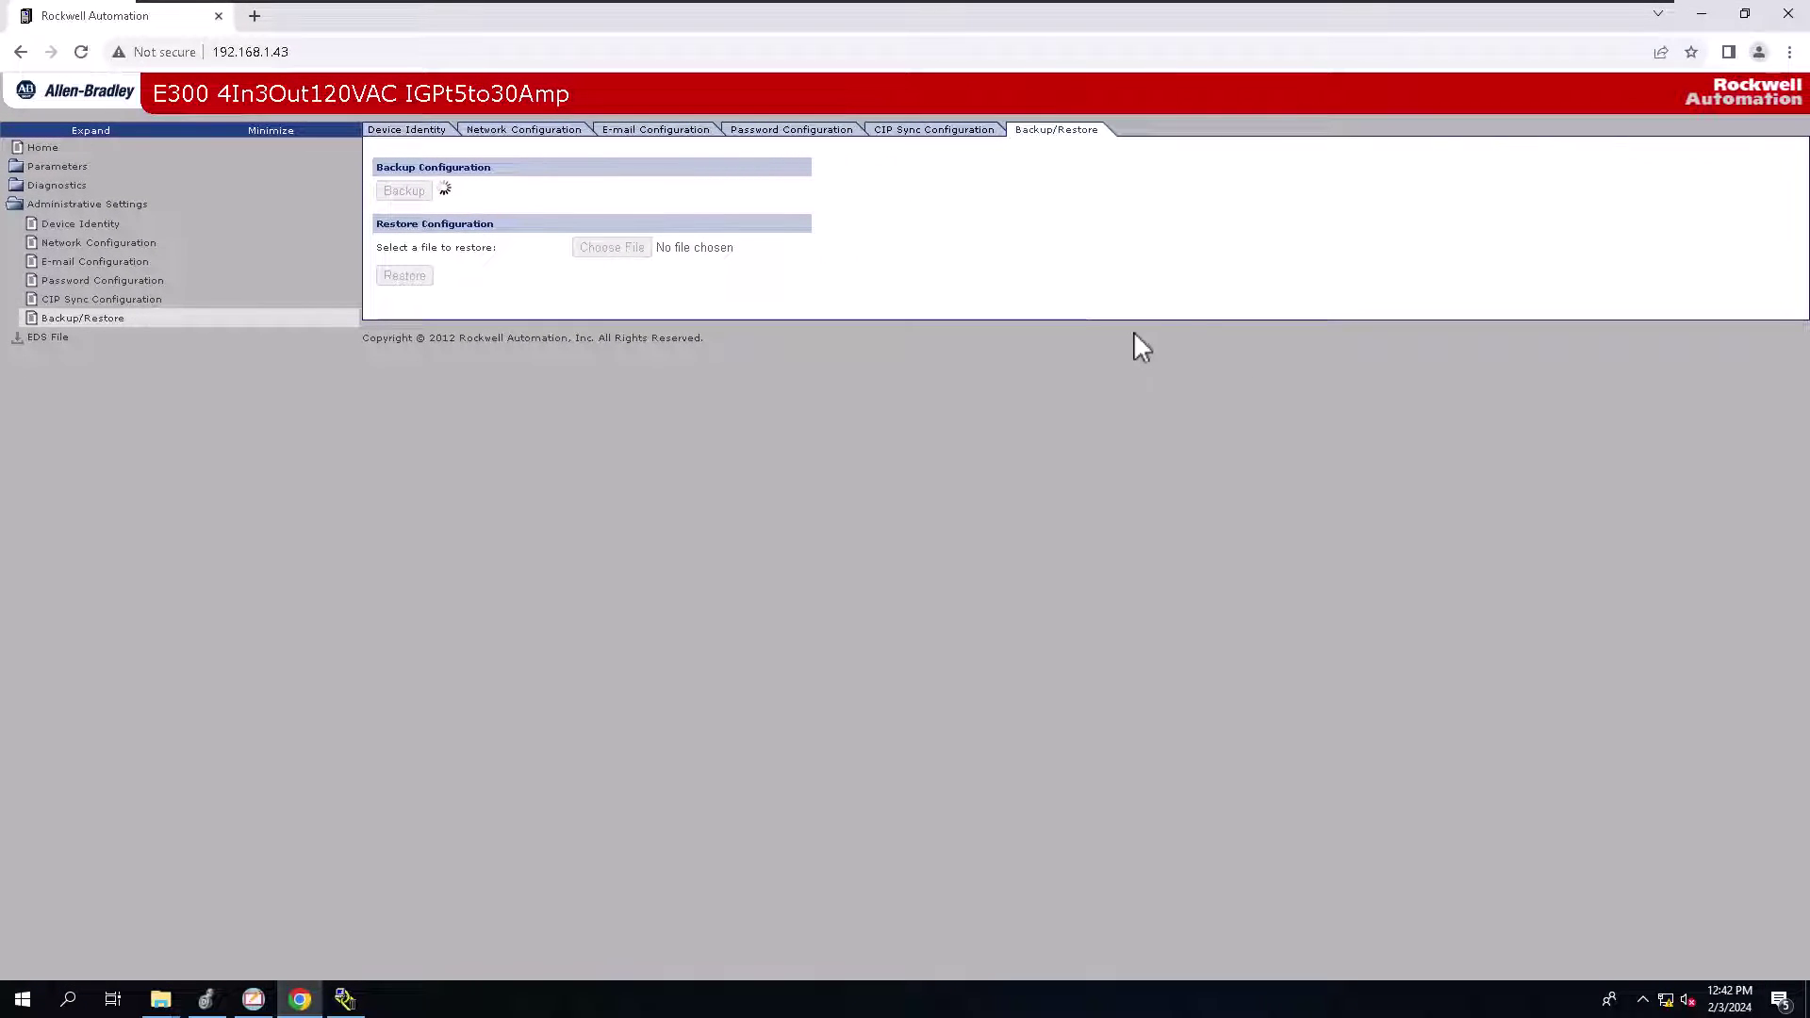
mouse_move(1462, 121)
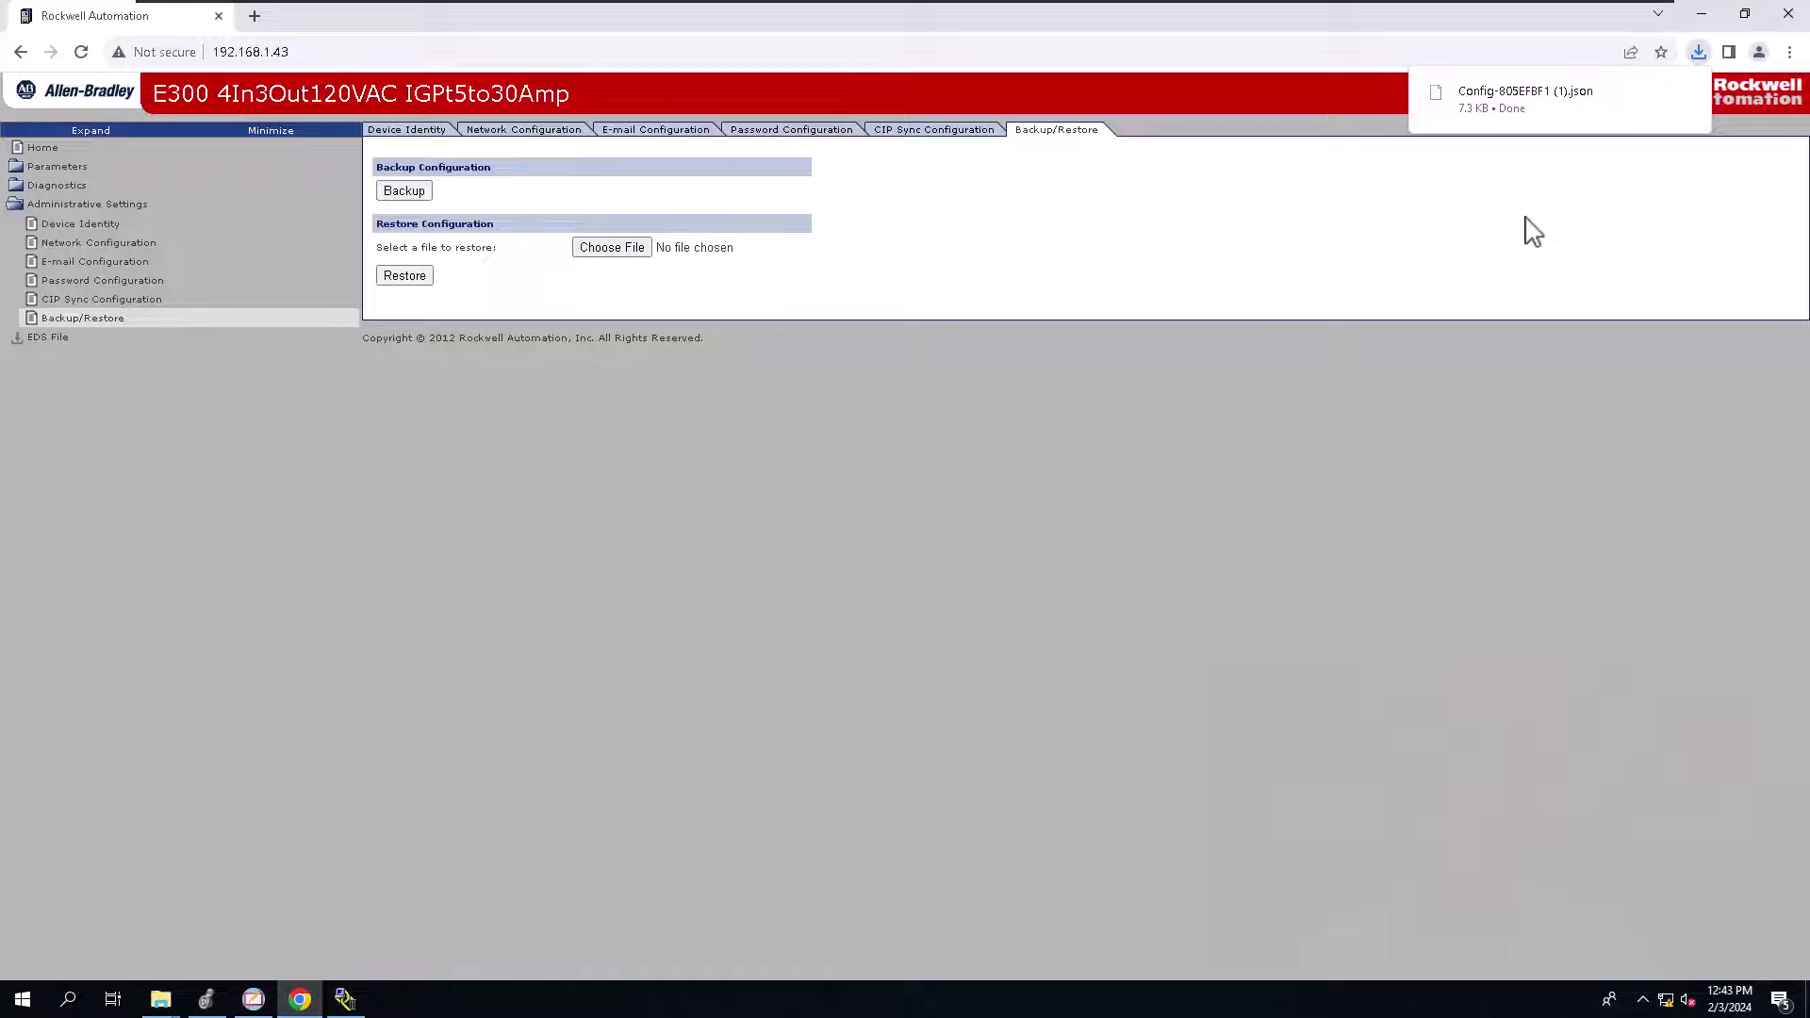
mouse_move(1676, 77)
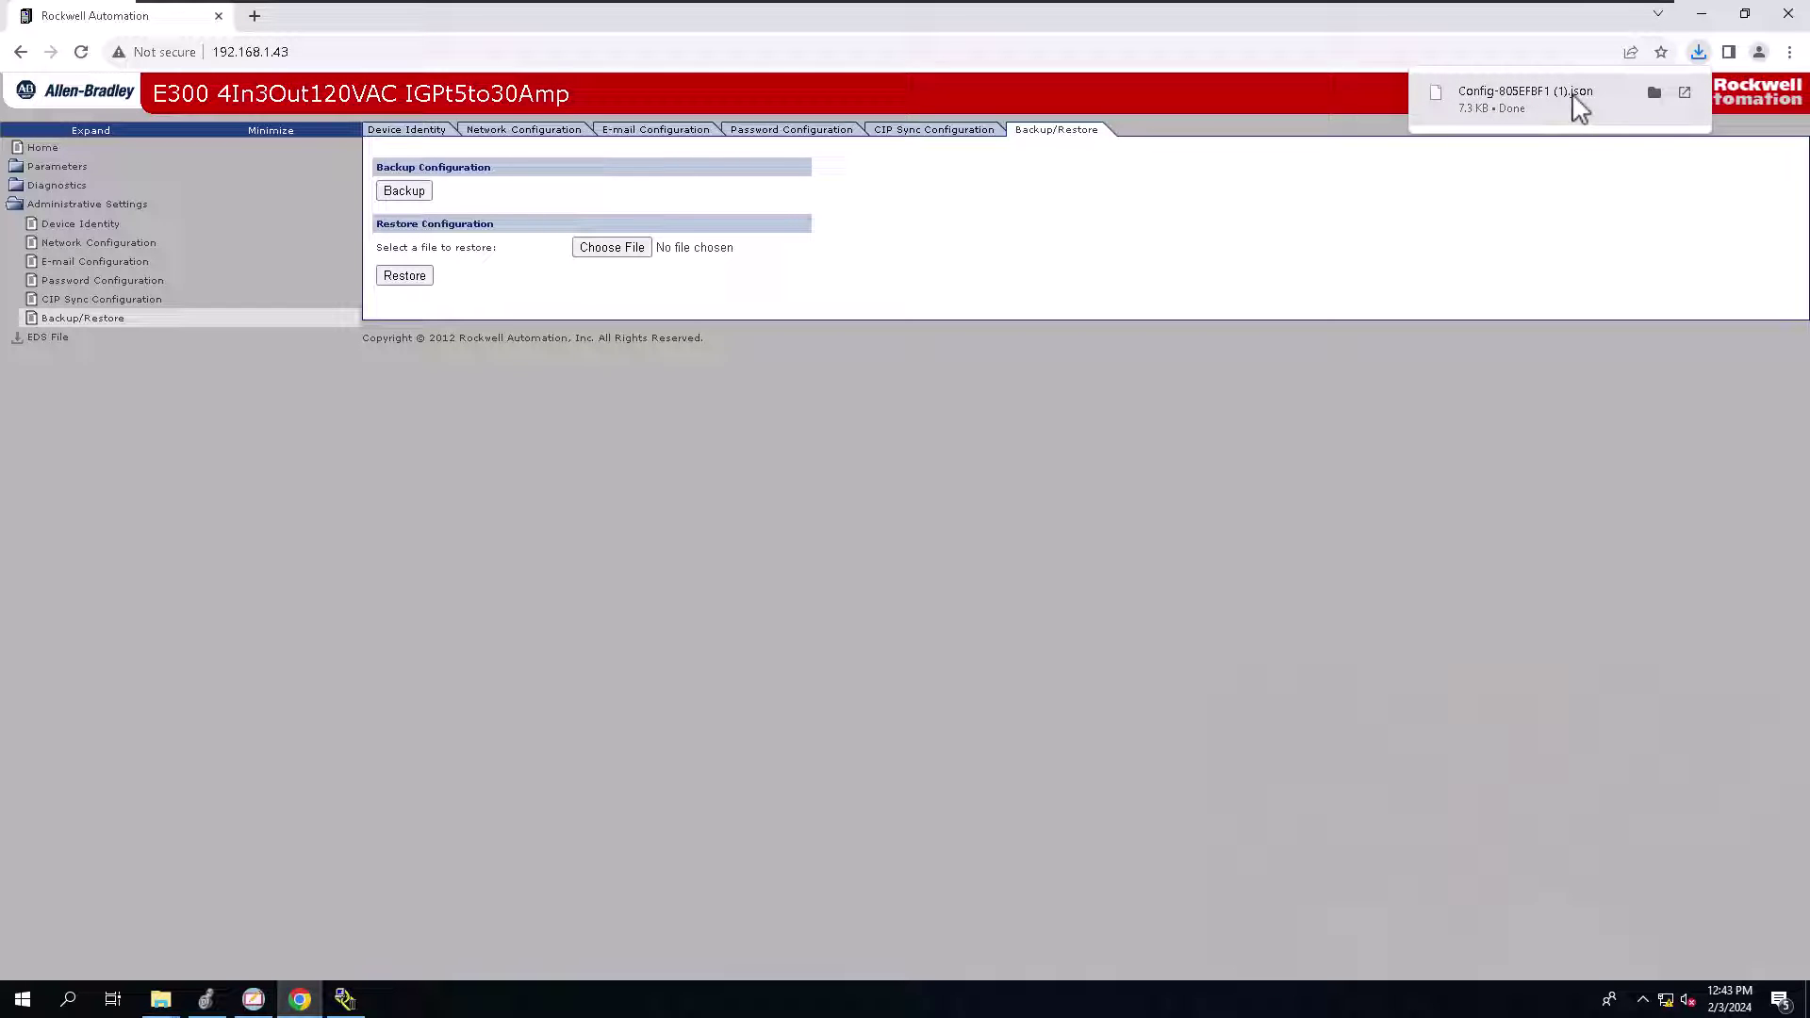
Choose Config-805EFBF1.json from Downloads as the file to restore.
left_click(611, 252)
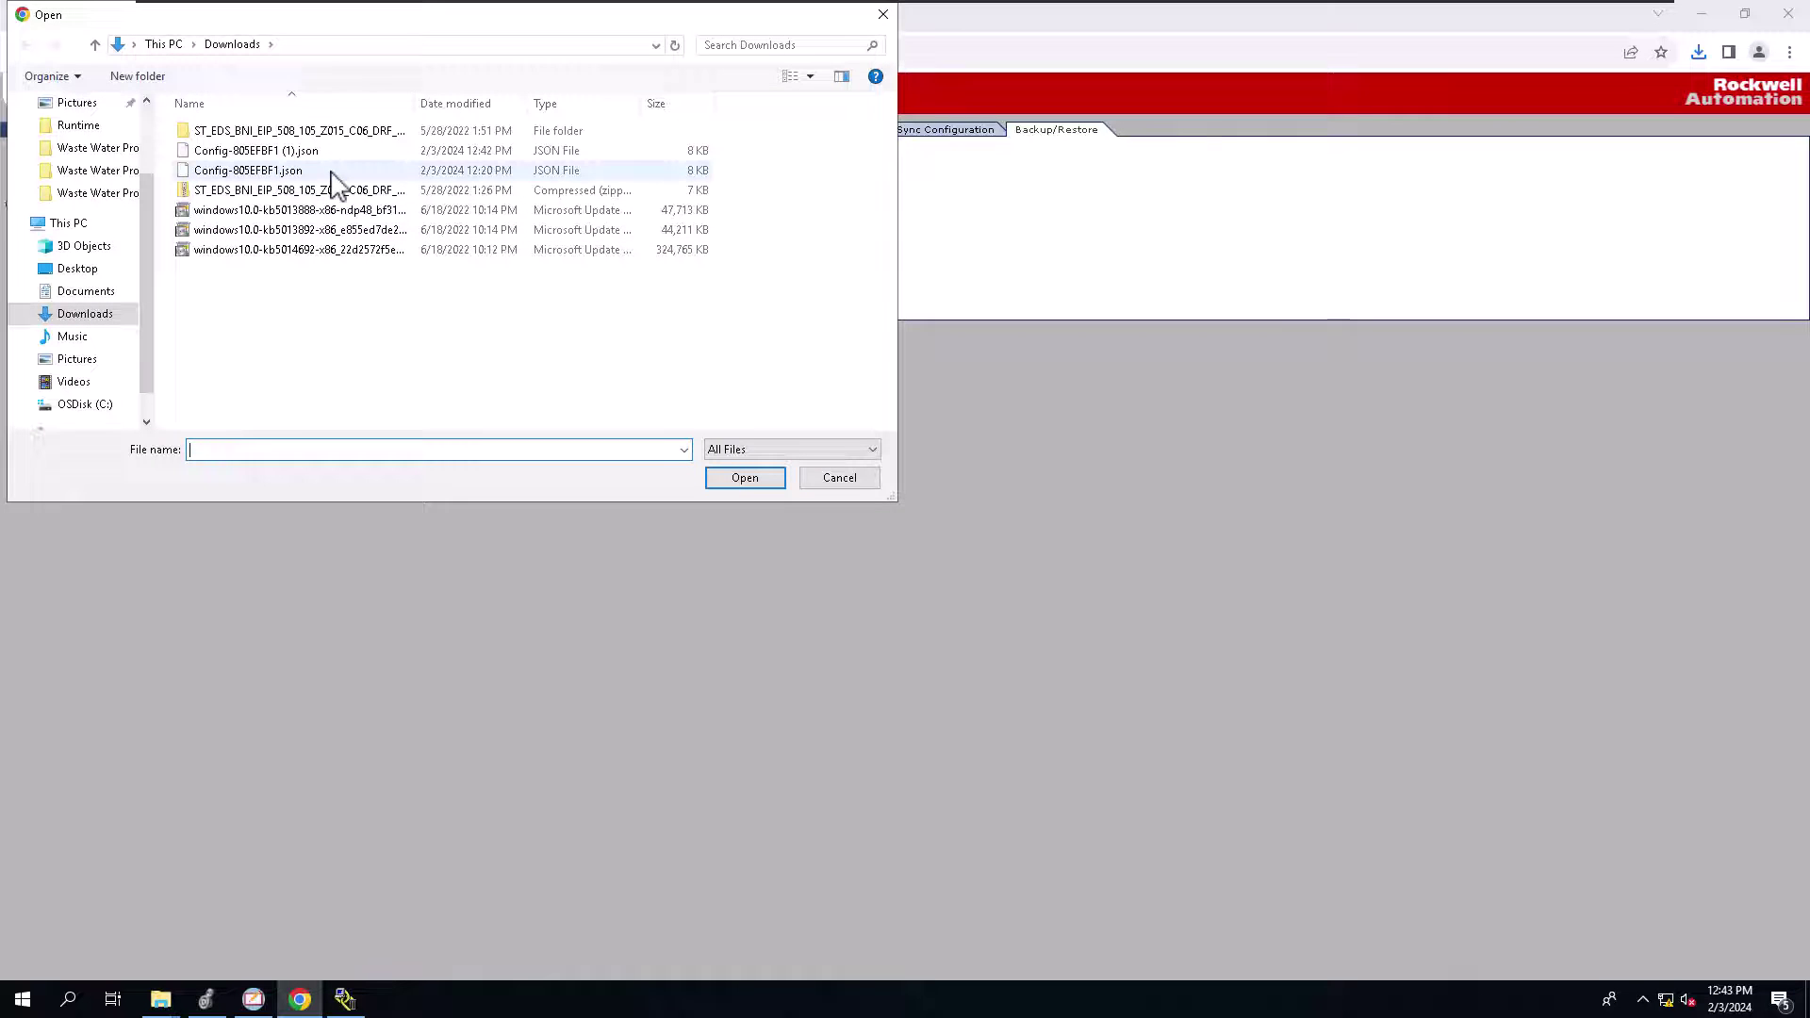
left_click(335, 172)
left_click(707, 478)
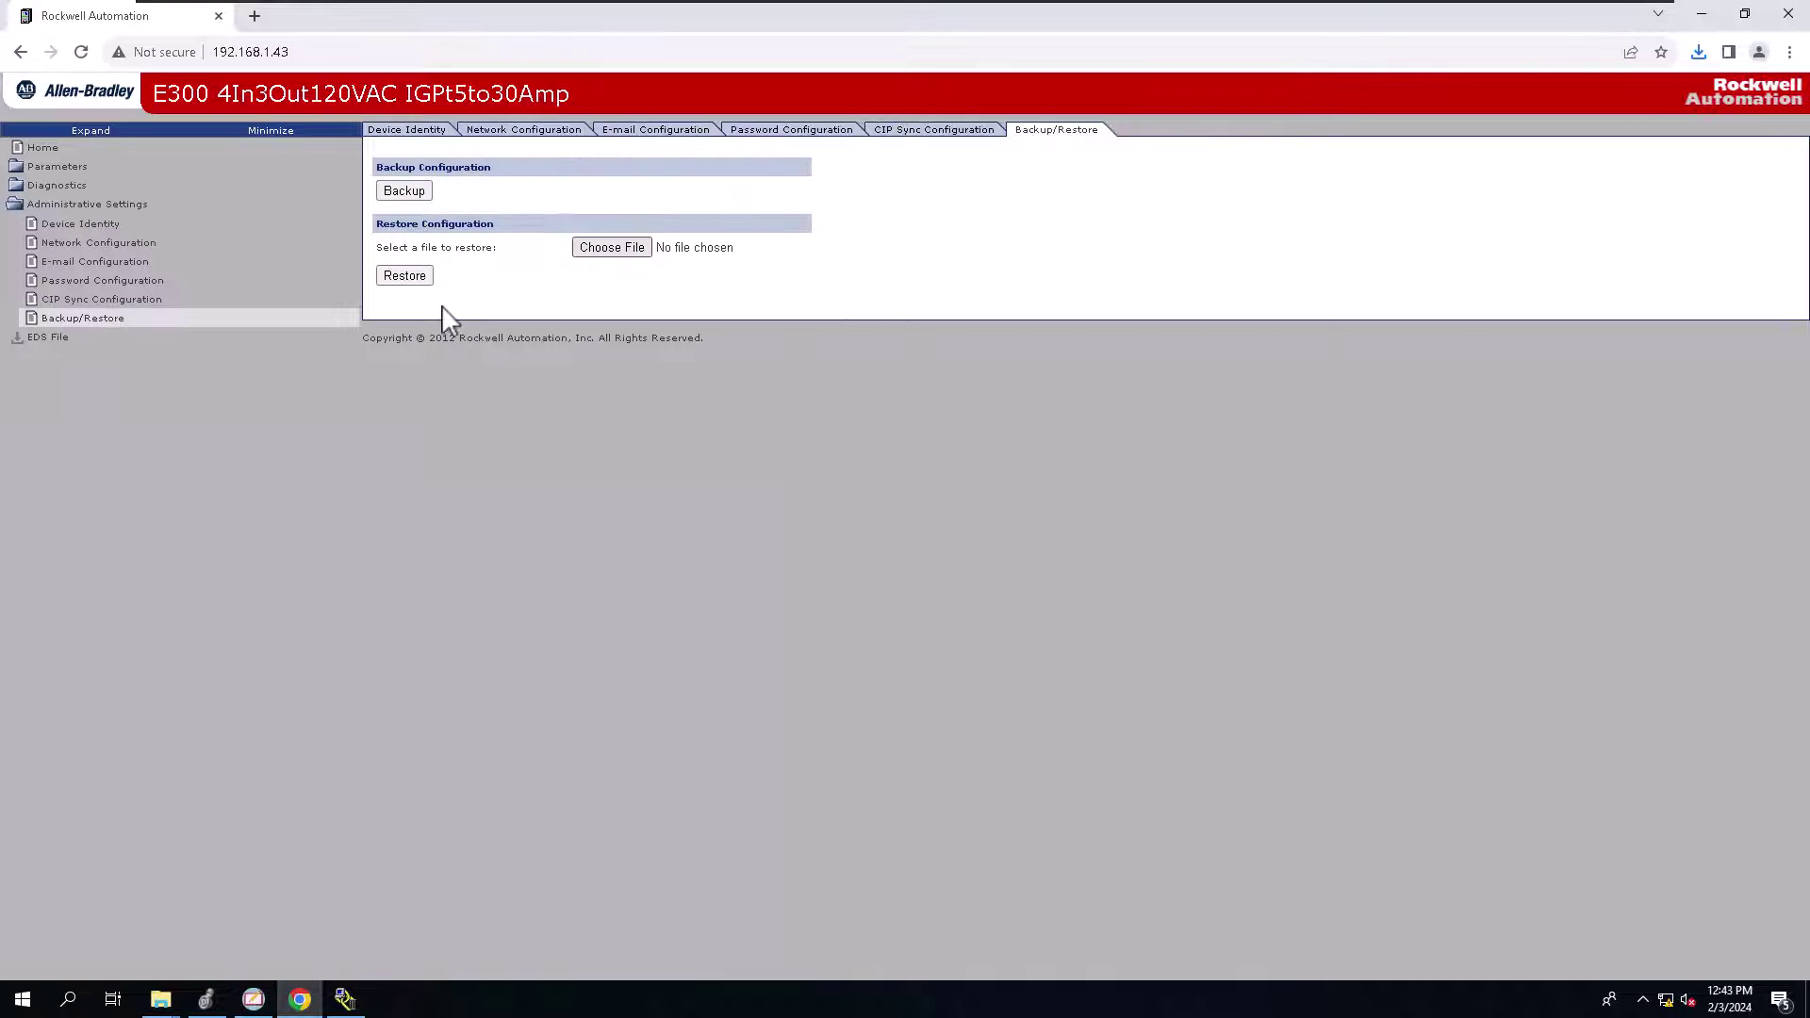
left_click(416, 281)
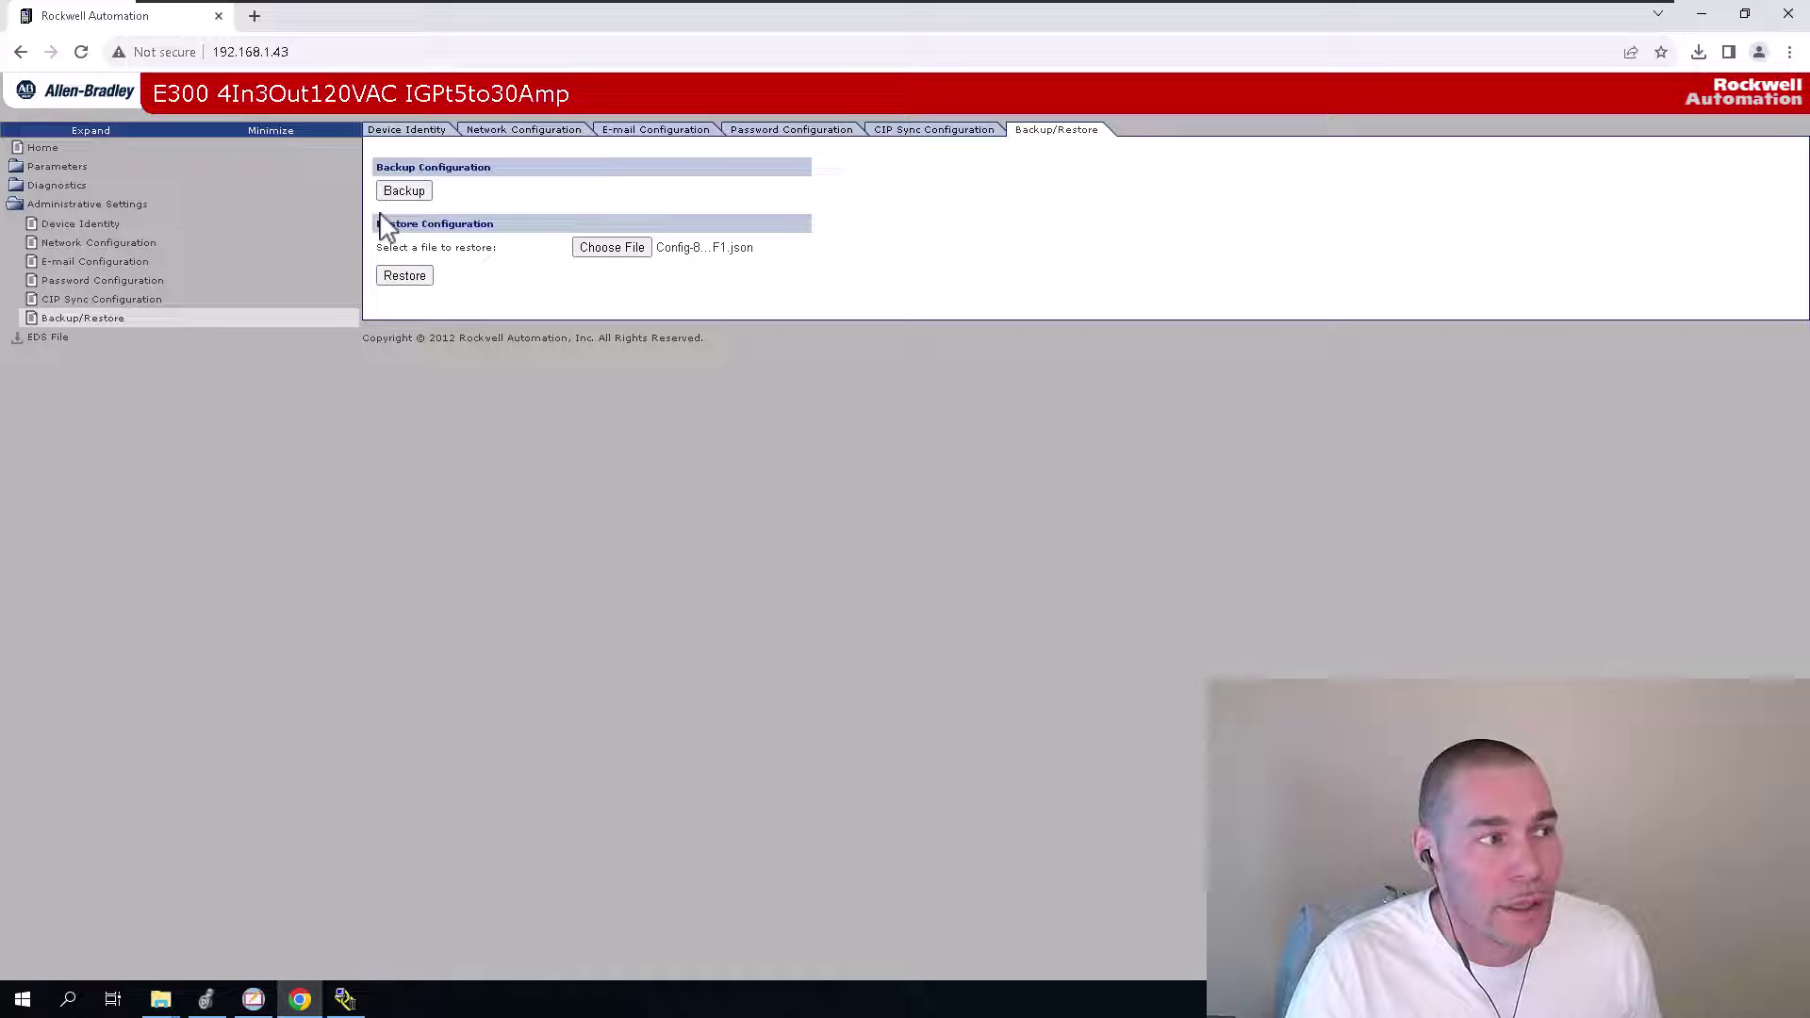
left_click(368, 53)
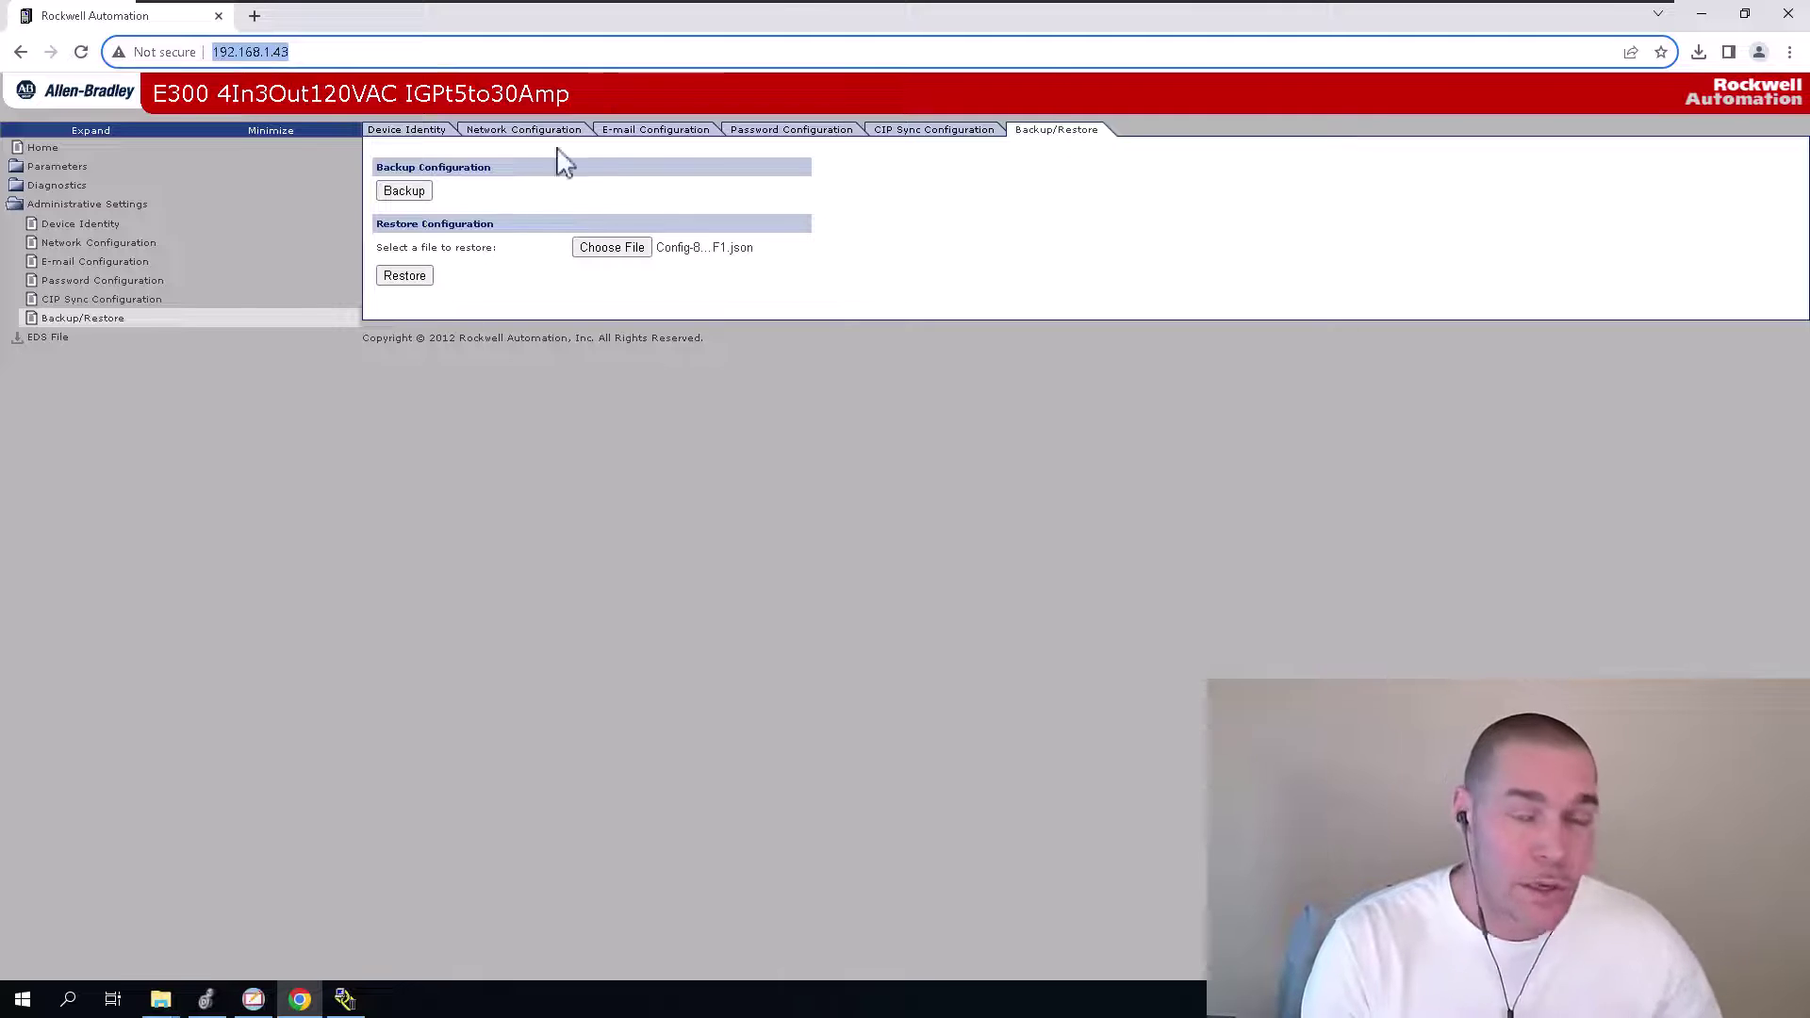
key("Num_Lock")
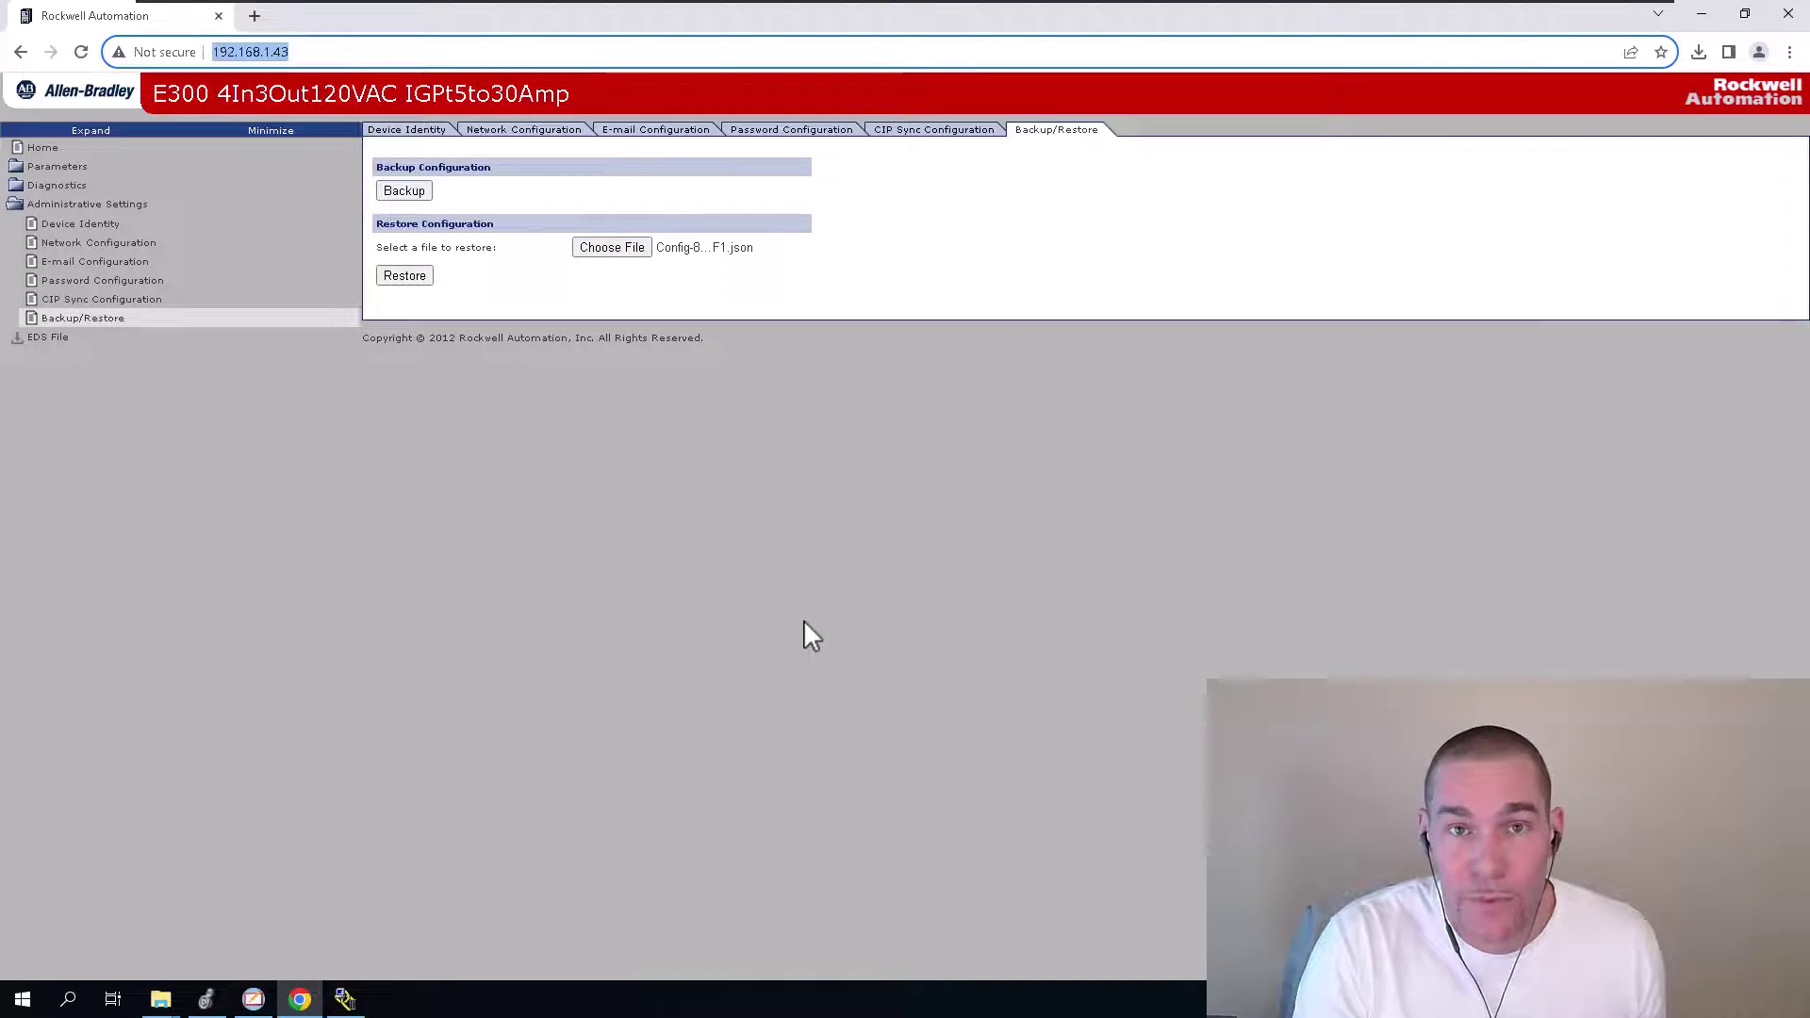
left_click(1087, 297)
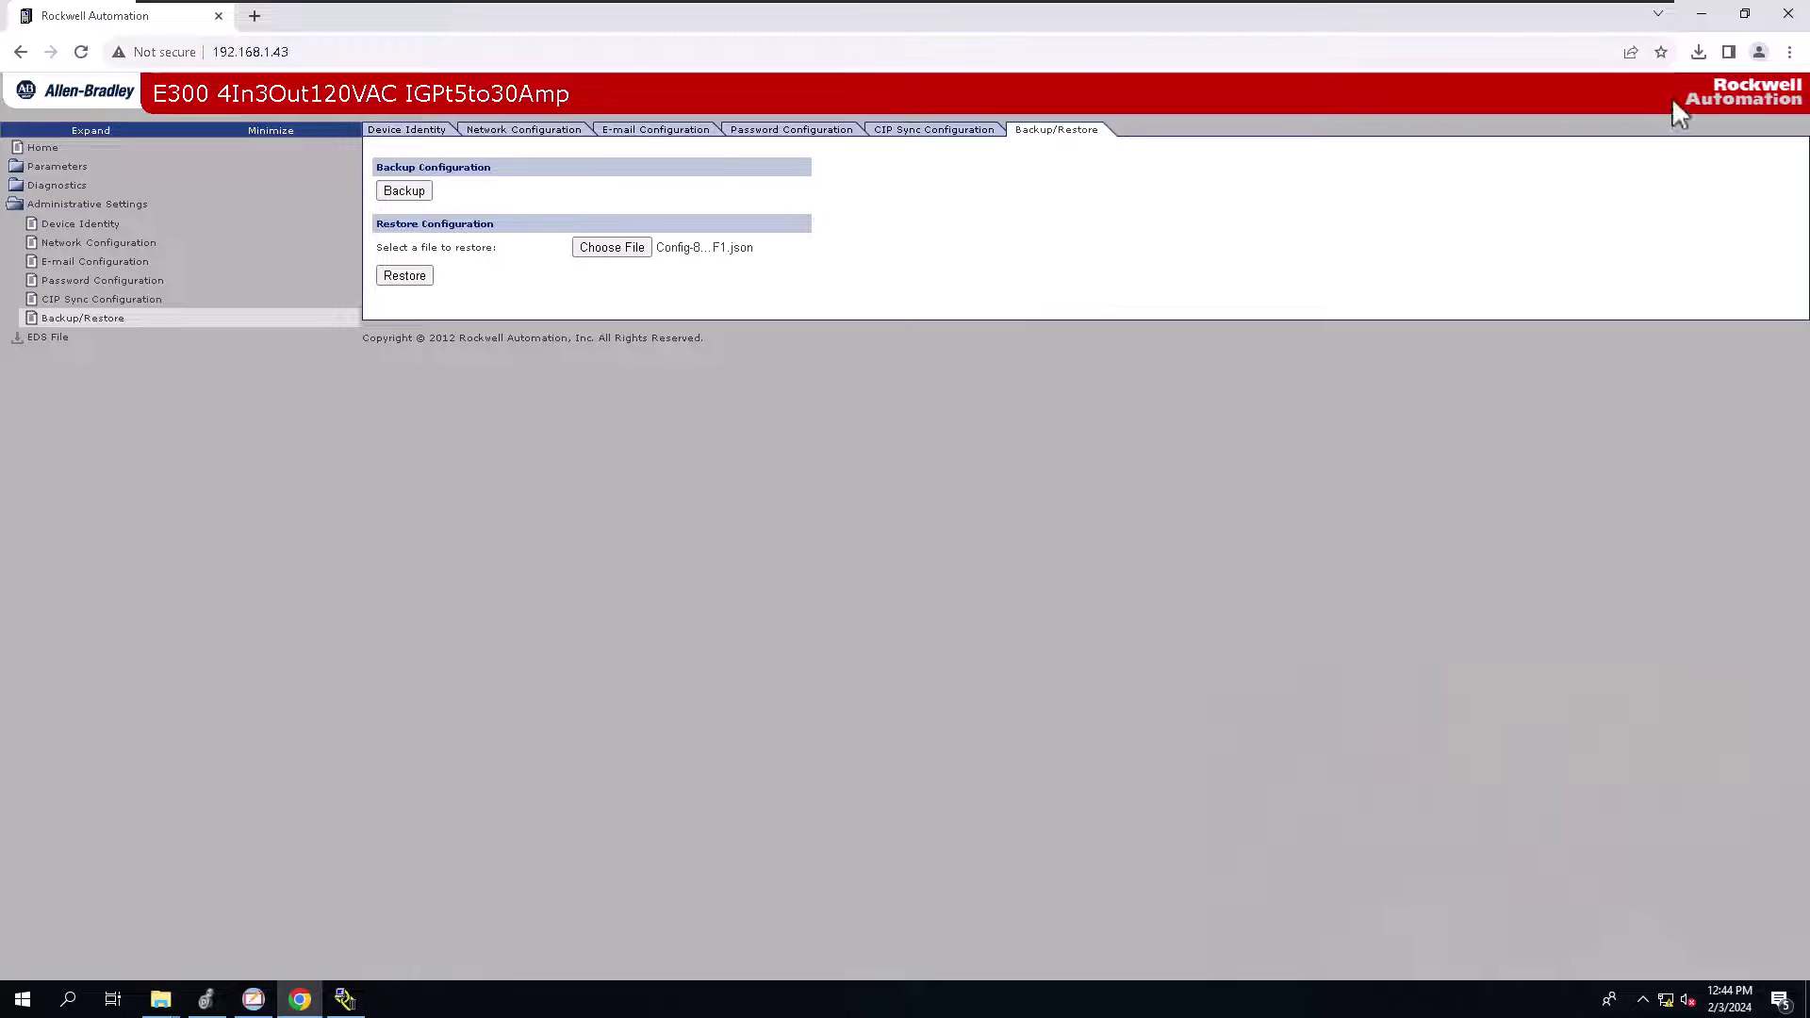
Cancel the E300 configuration dialog in RSLinx and select the AB_ETHIP-1 driver.
left_click(345, 998)
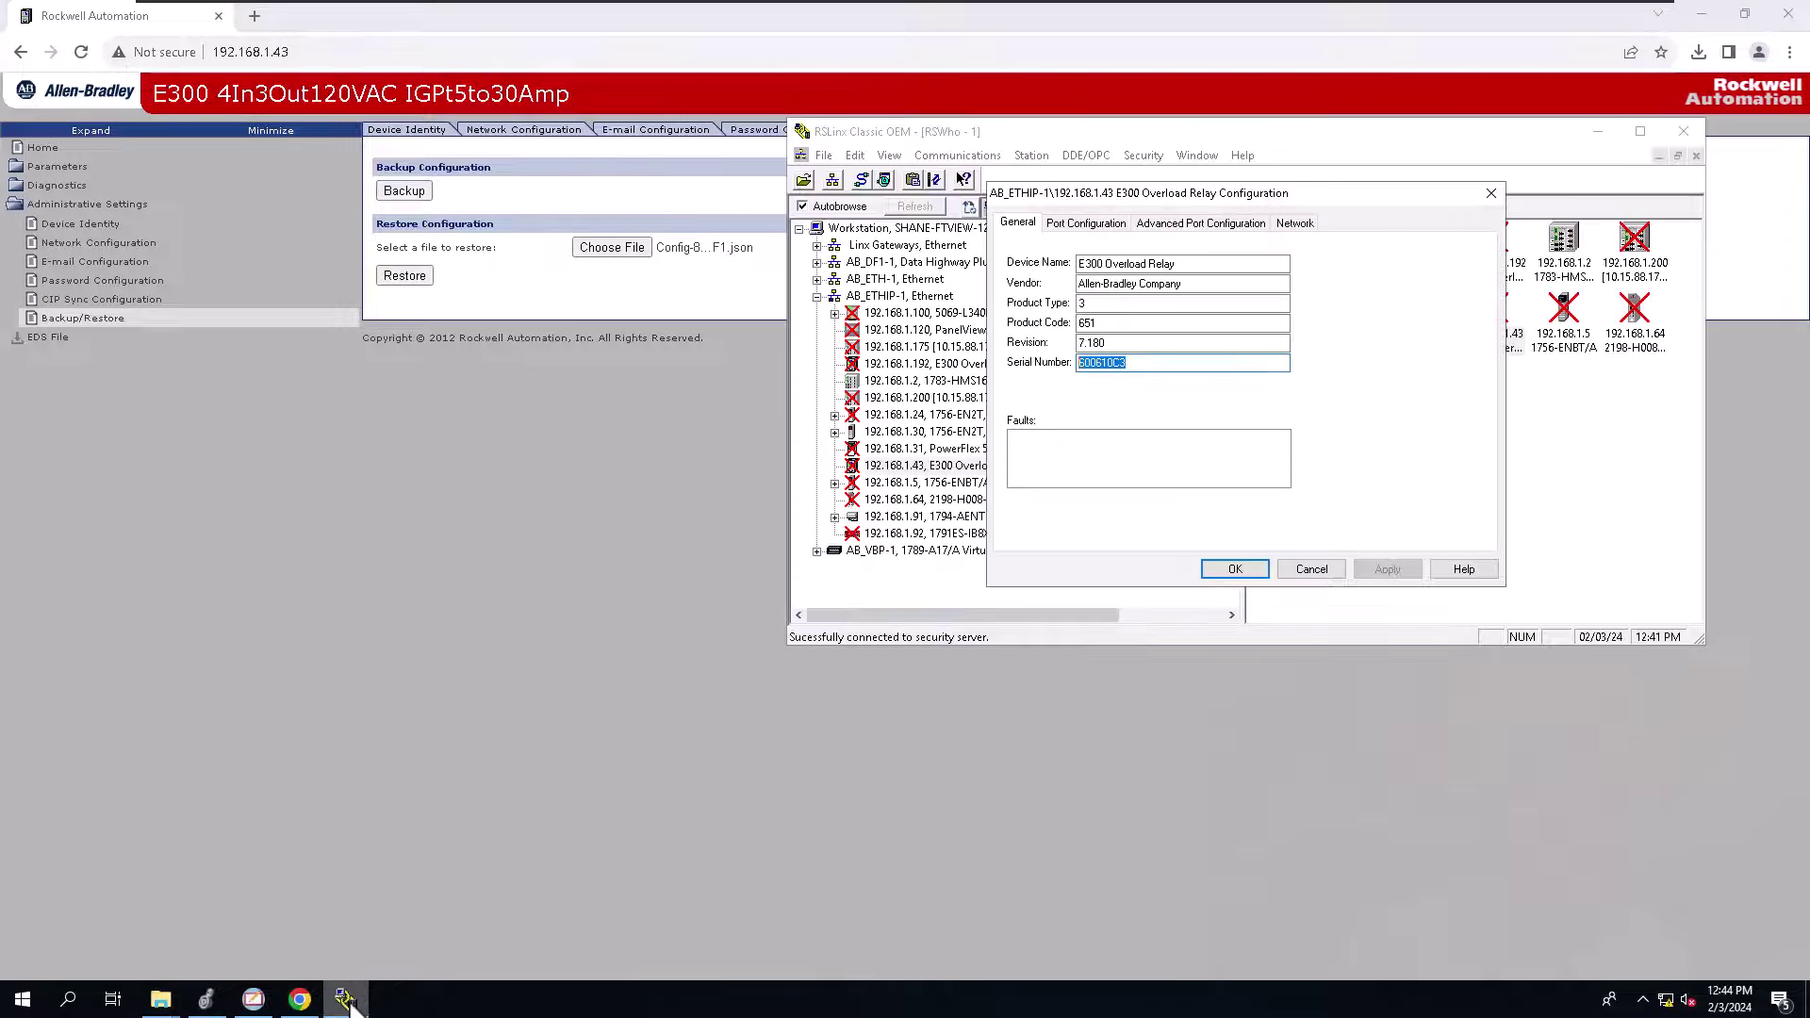
left_click(1312, 569)
left_click(938, 297)
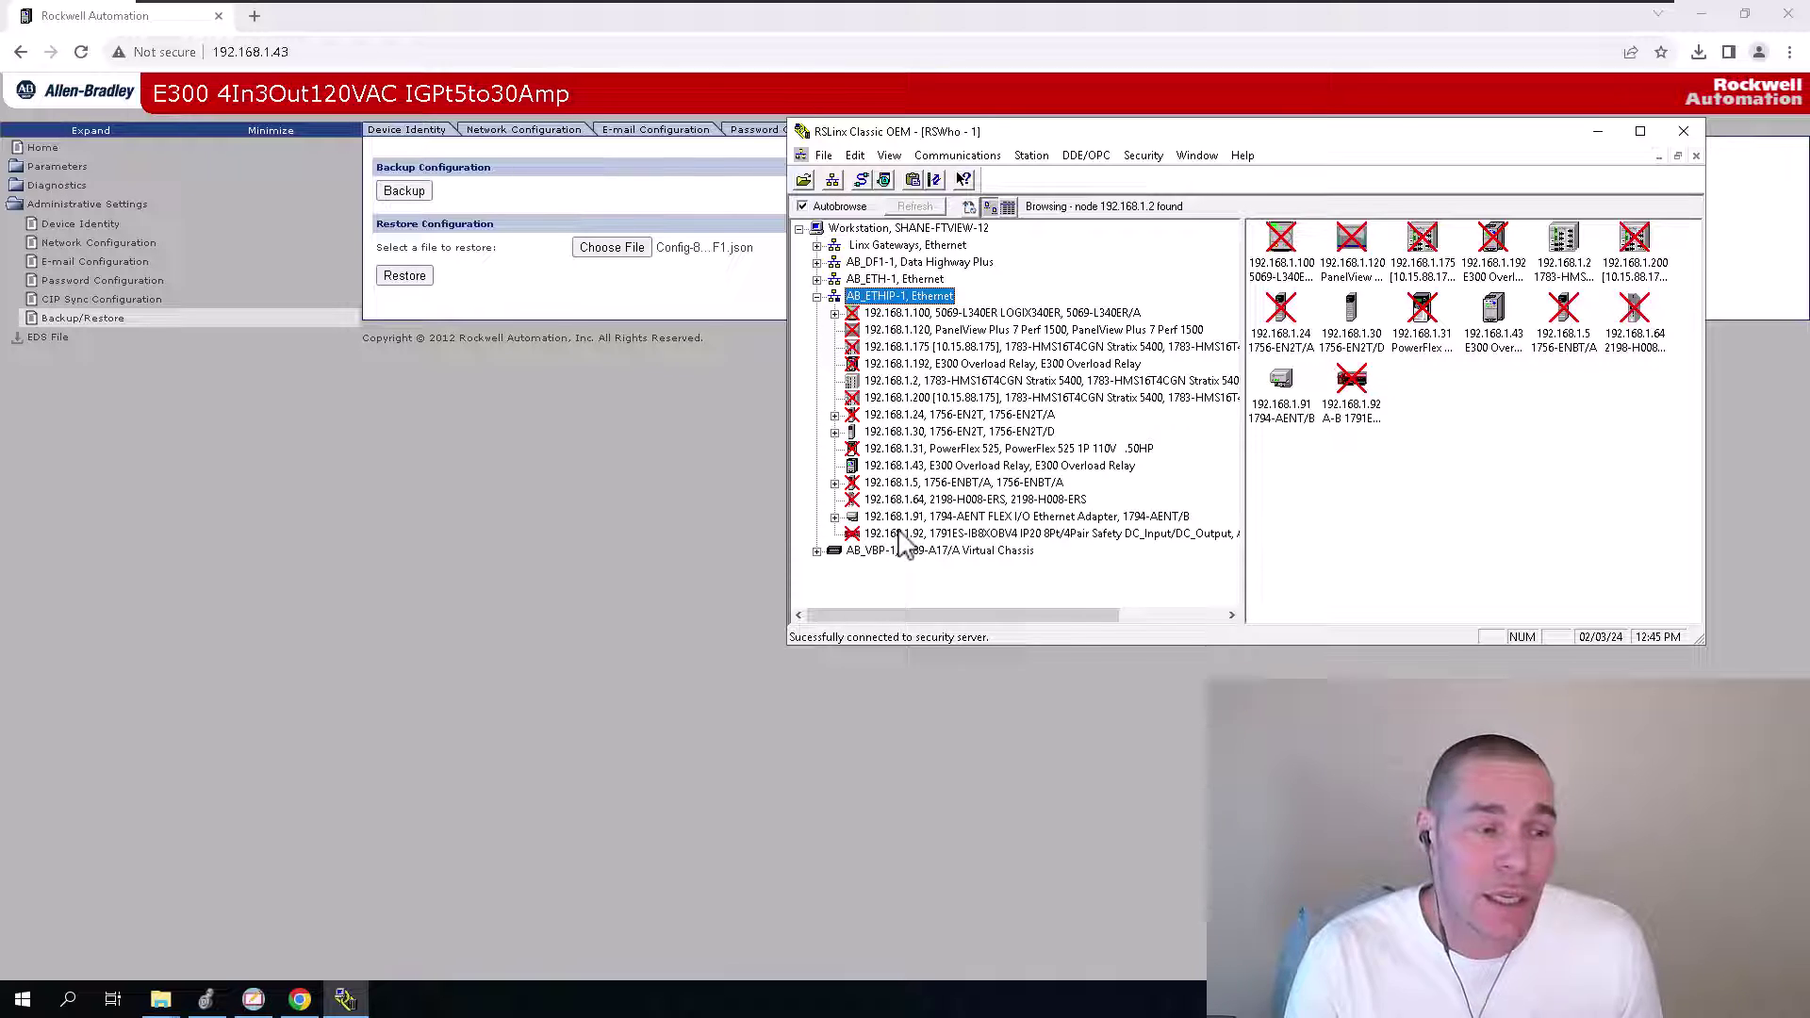
Reload 192.168.1.43 to confirm it refuses connections, then close Chrome and reselect the relay.
left_click(298, 54)
left_click(327, 53)
key("Return")
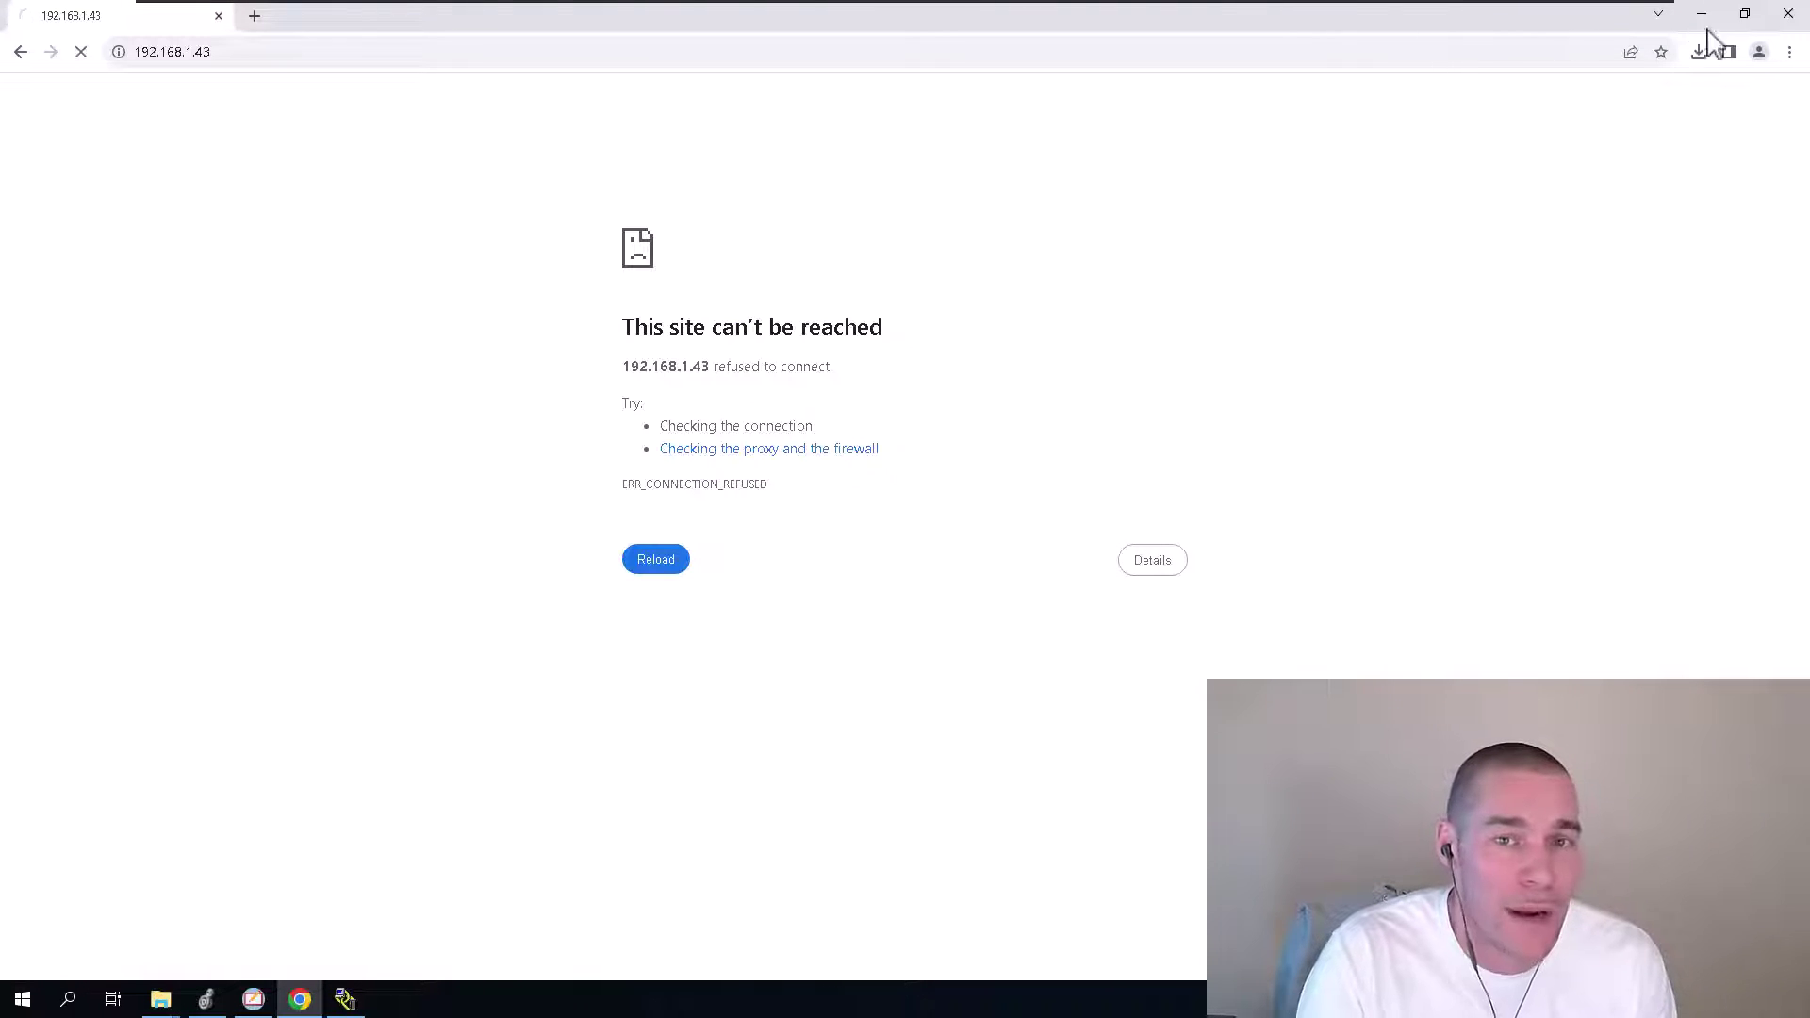
left_click(1789, 13)
left_click(935, 466)
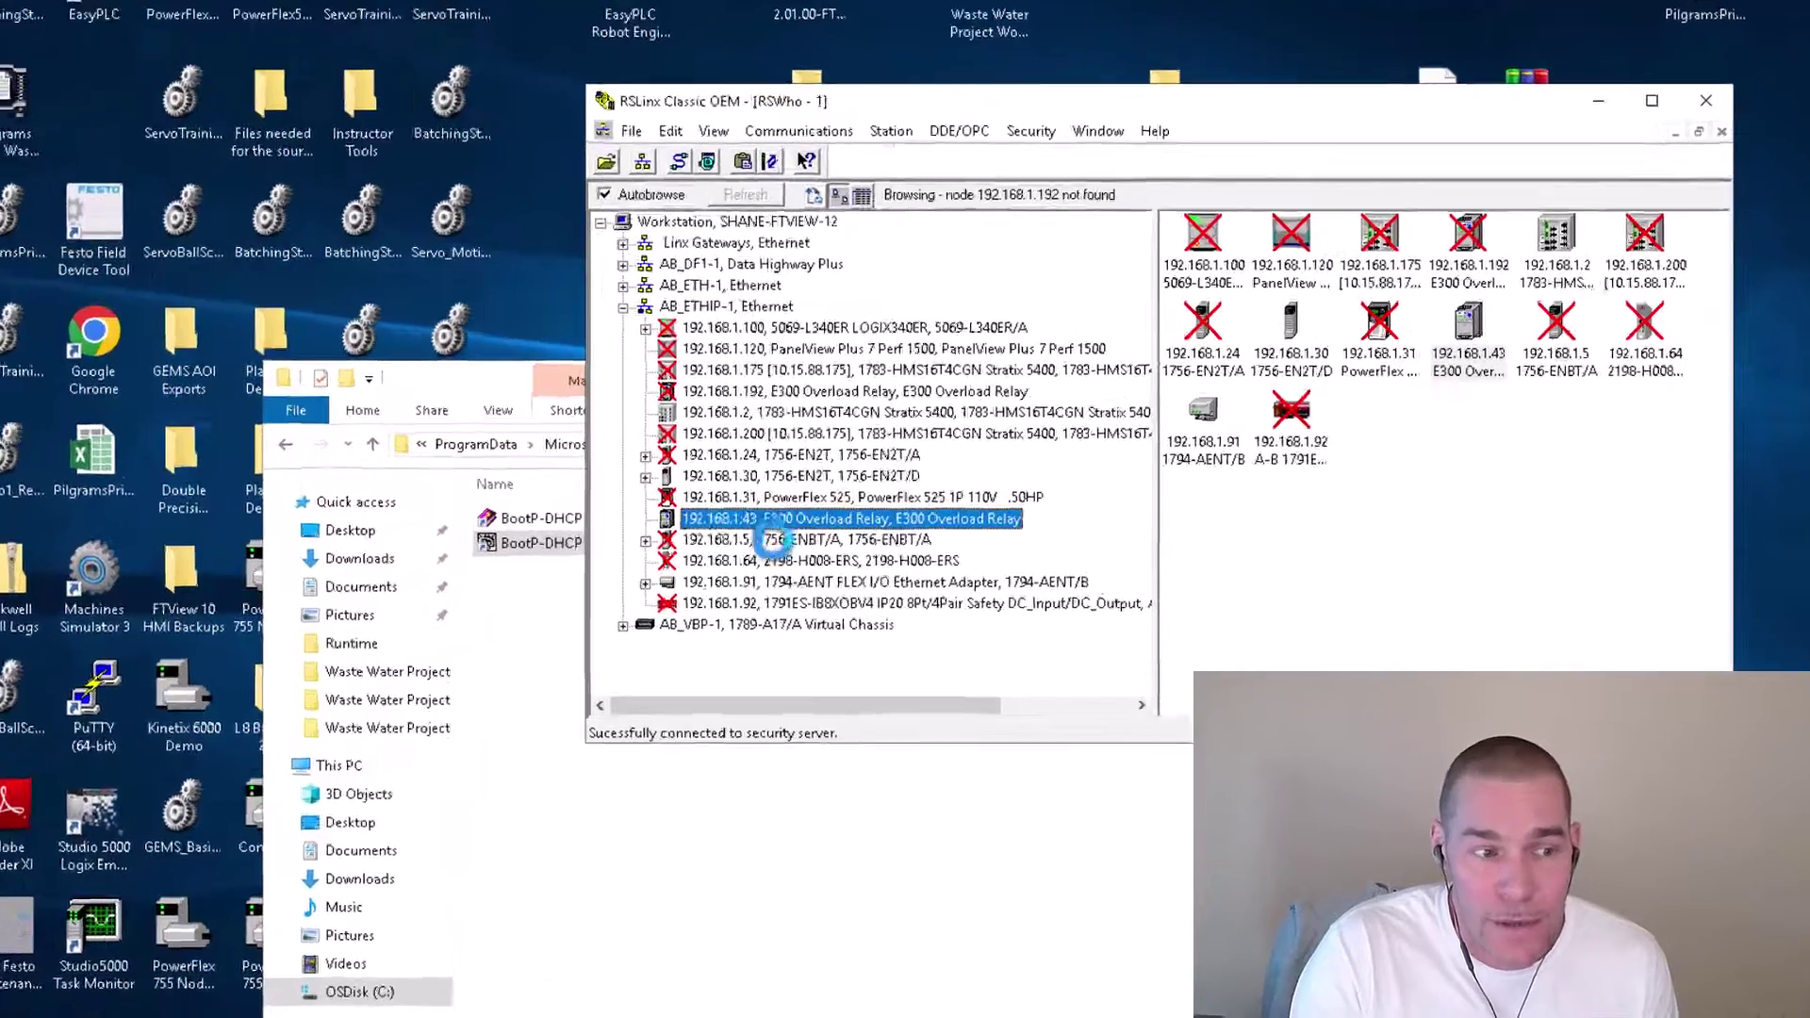
right_click(936, 470)
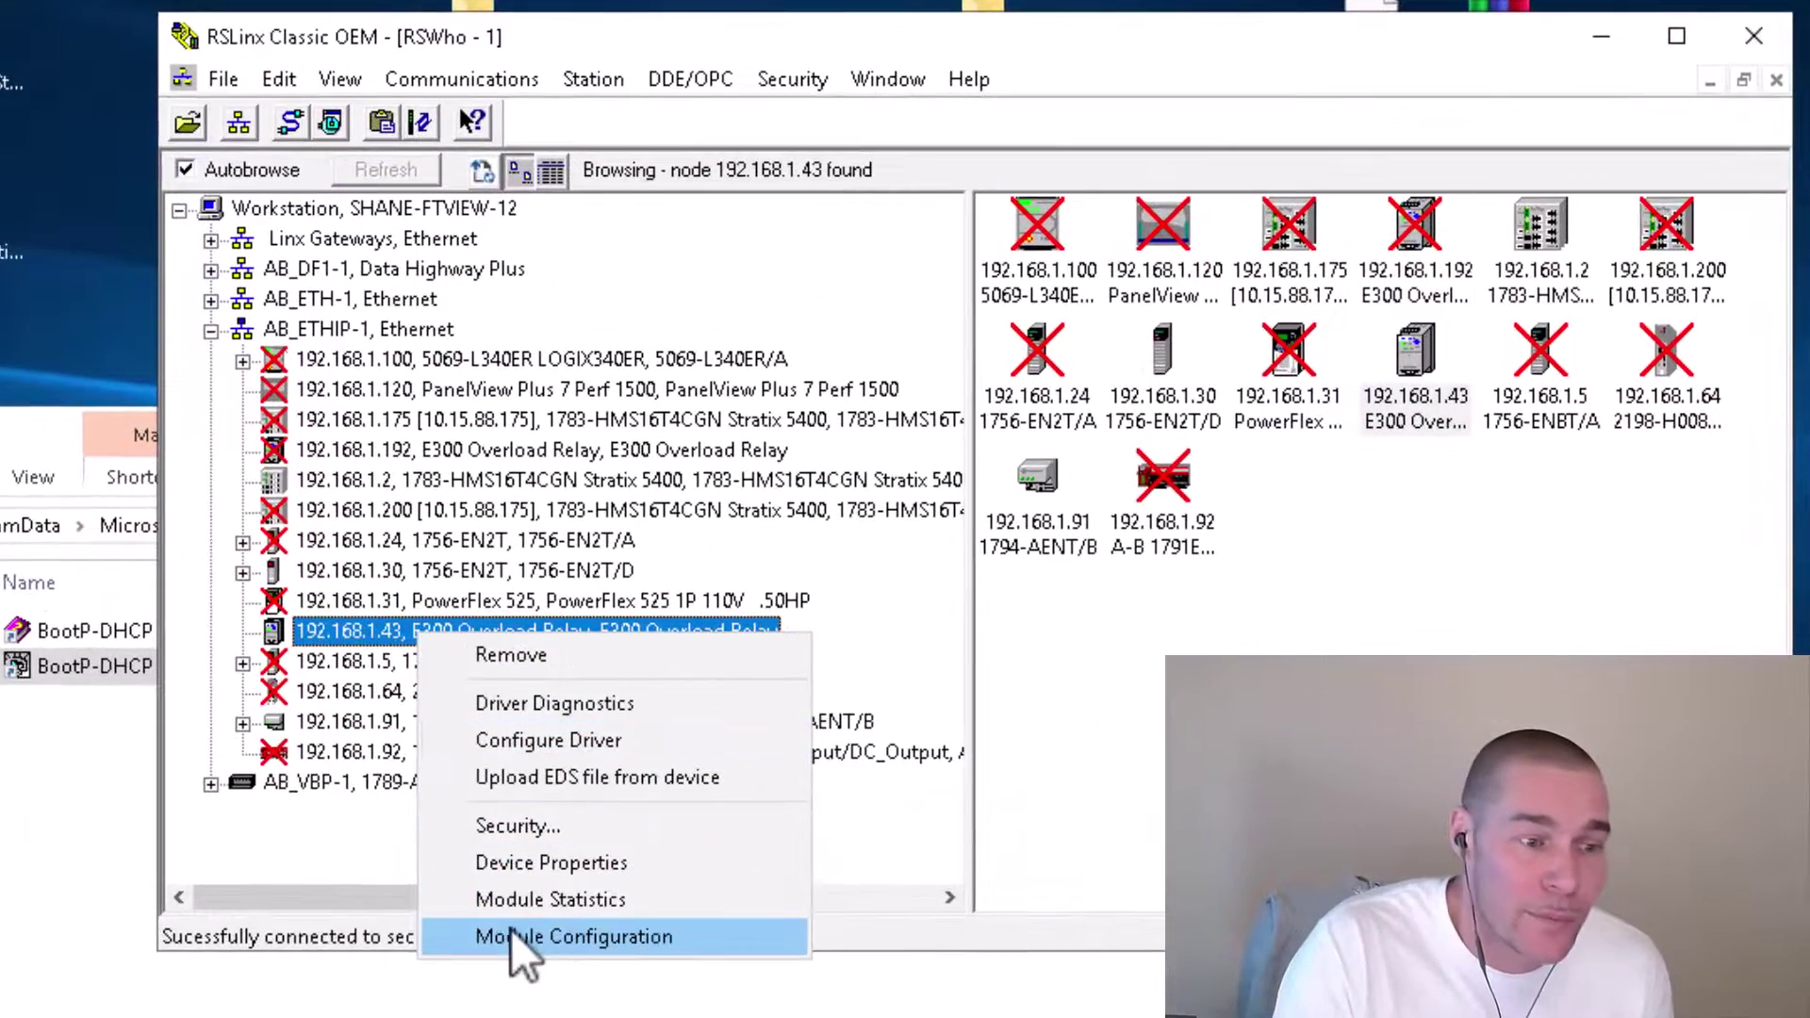
left_click(511, 937)
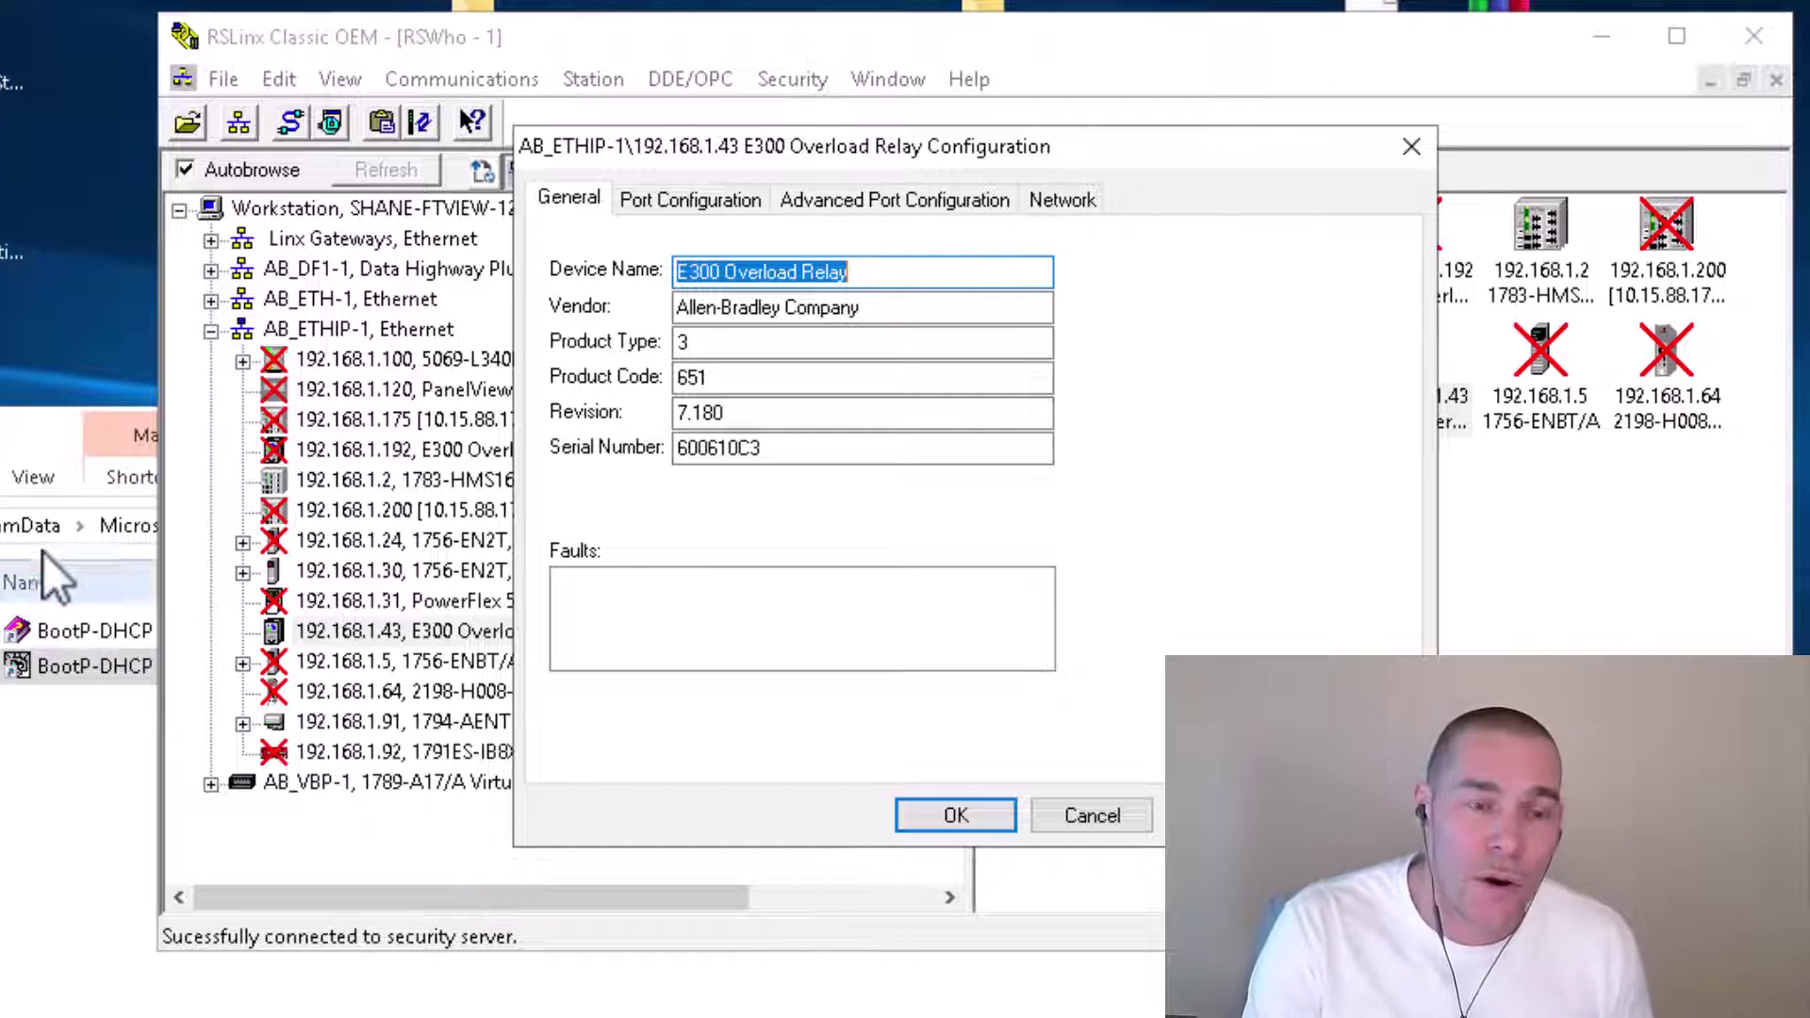
left_click(1092, 817)
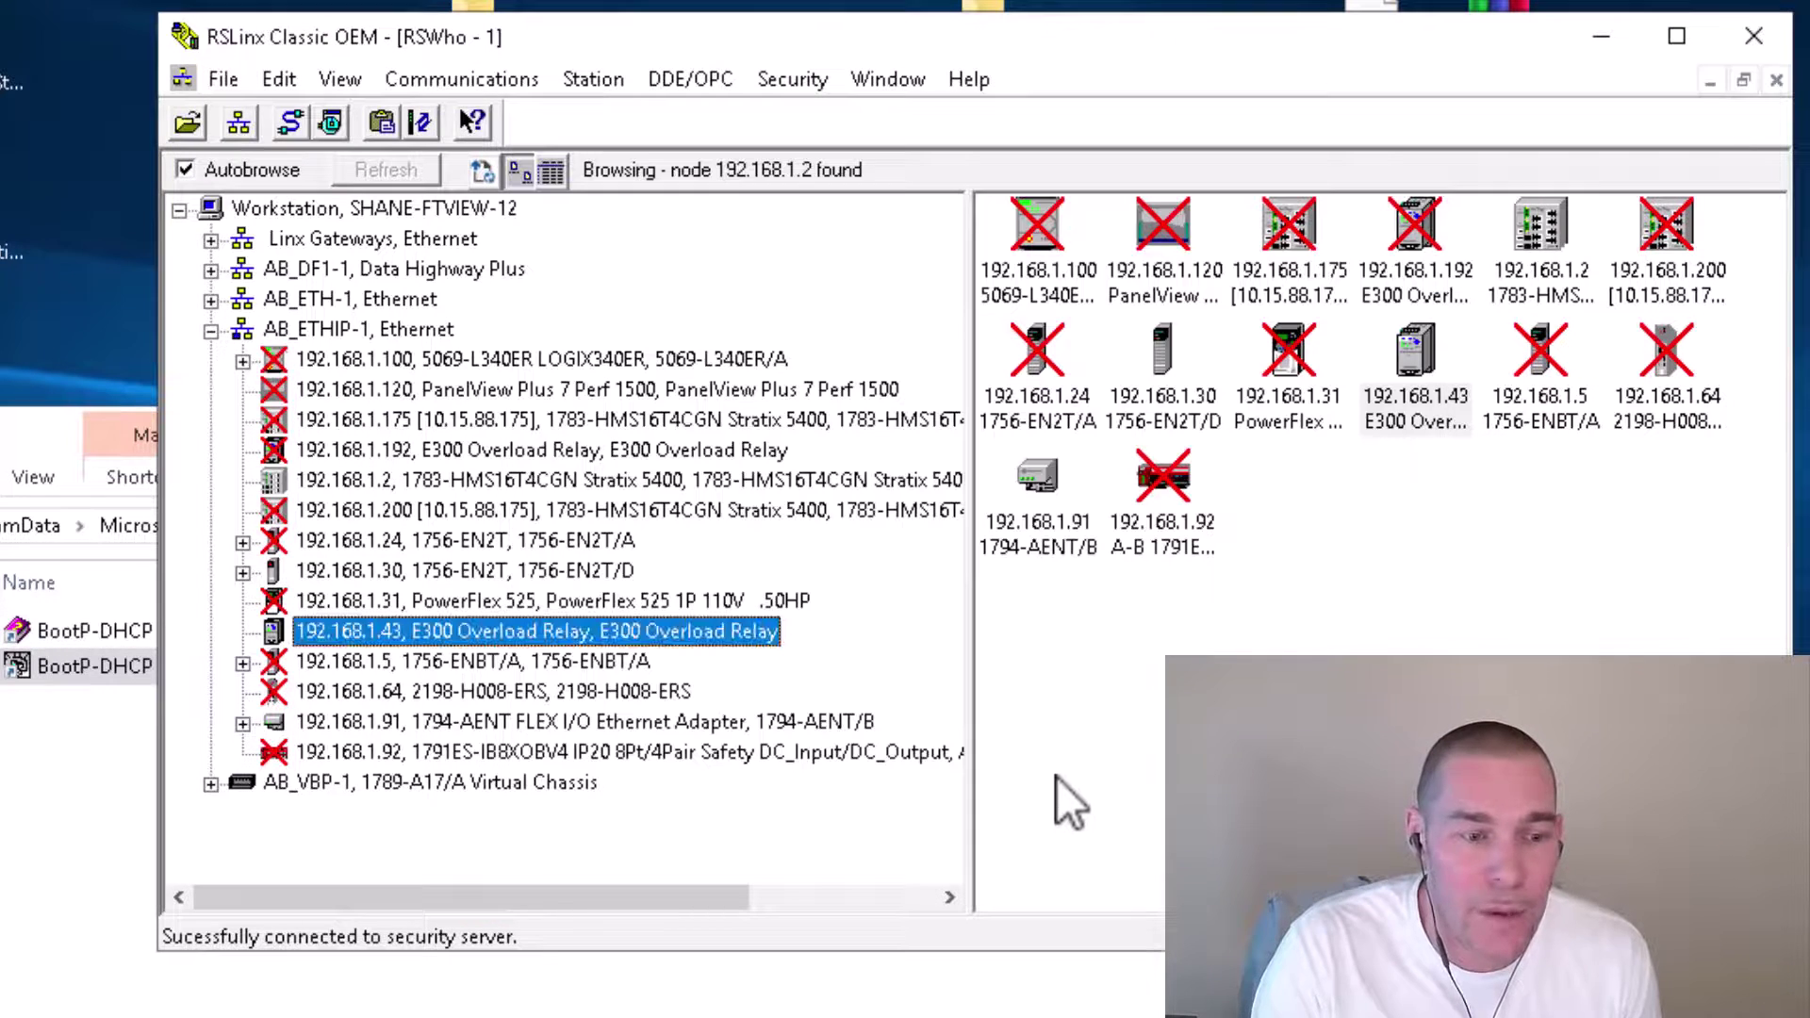